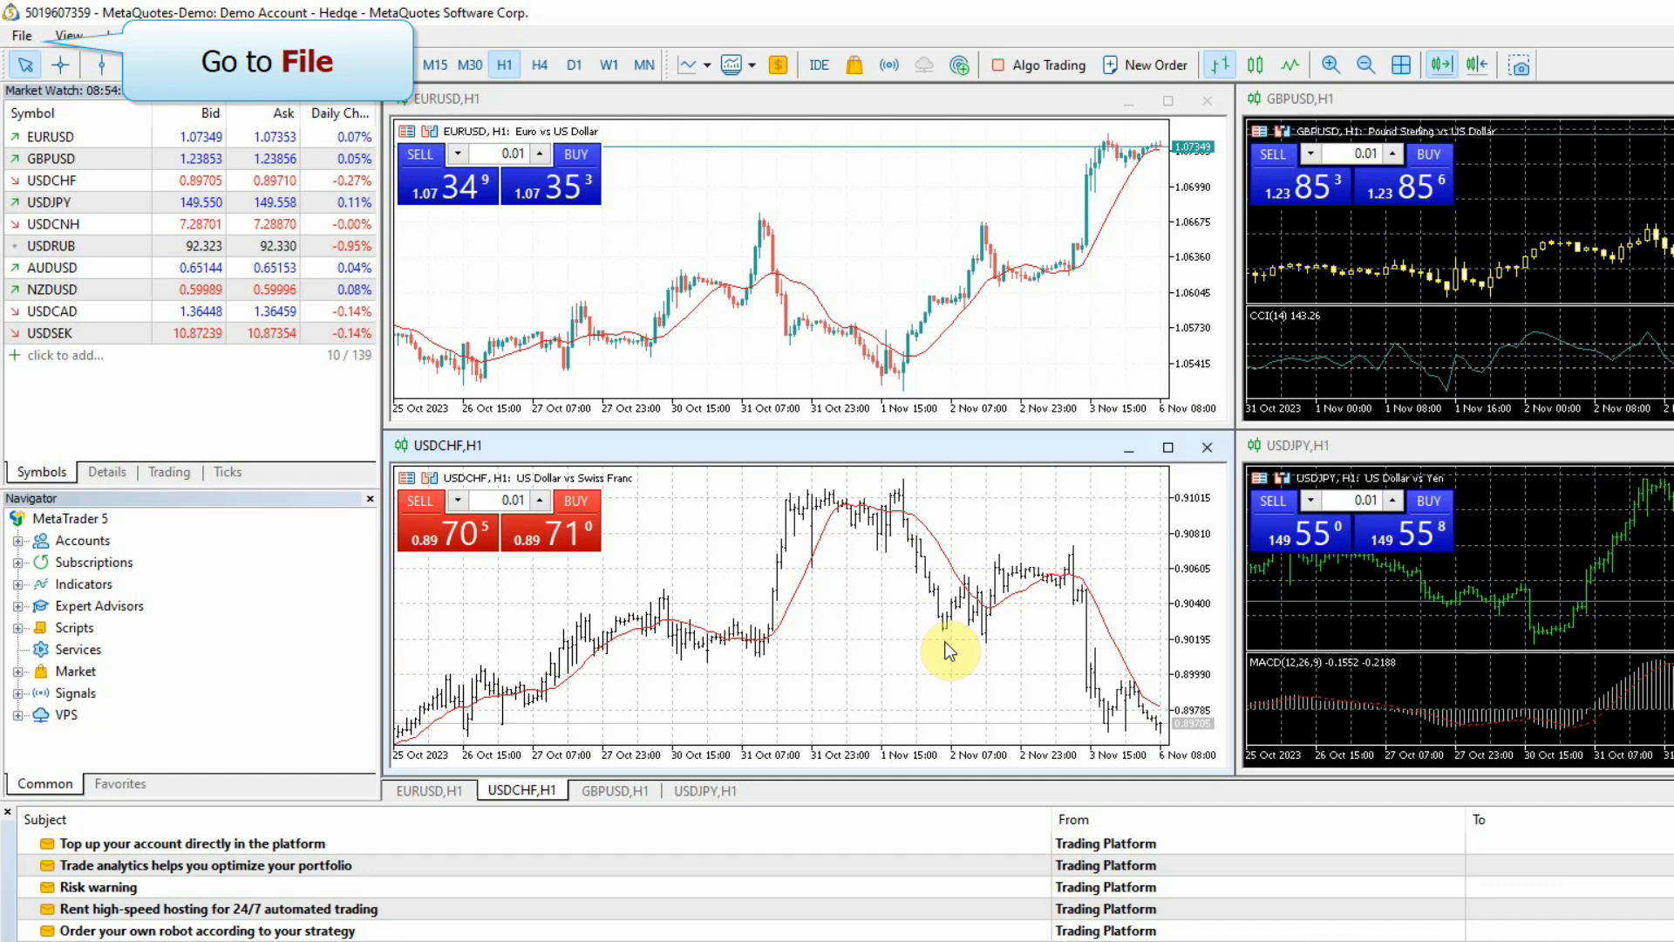
Start opening a new account and search the list of companies for "pepperstone"
left_click(26, 35)
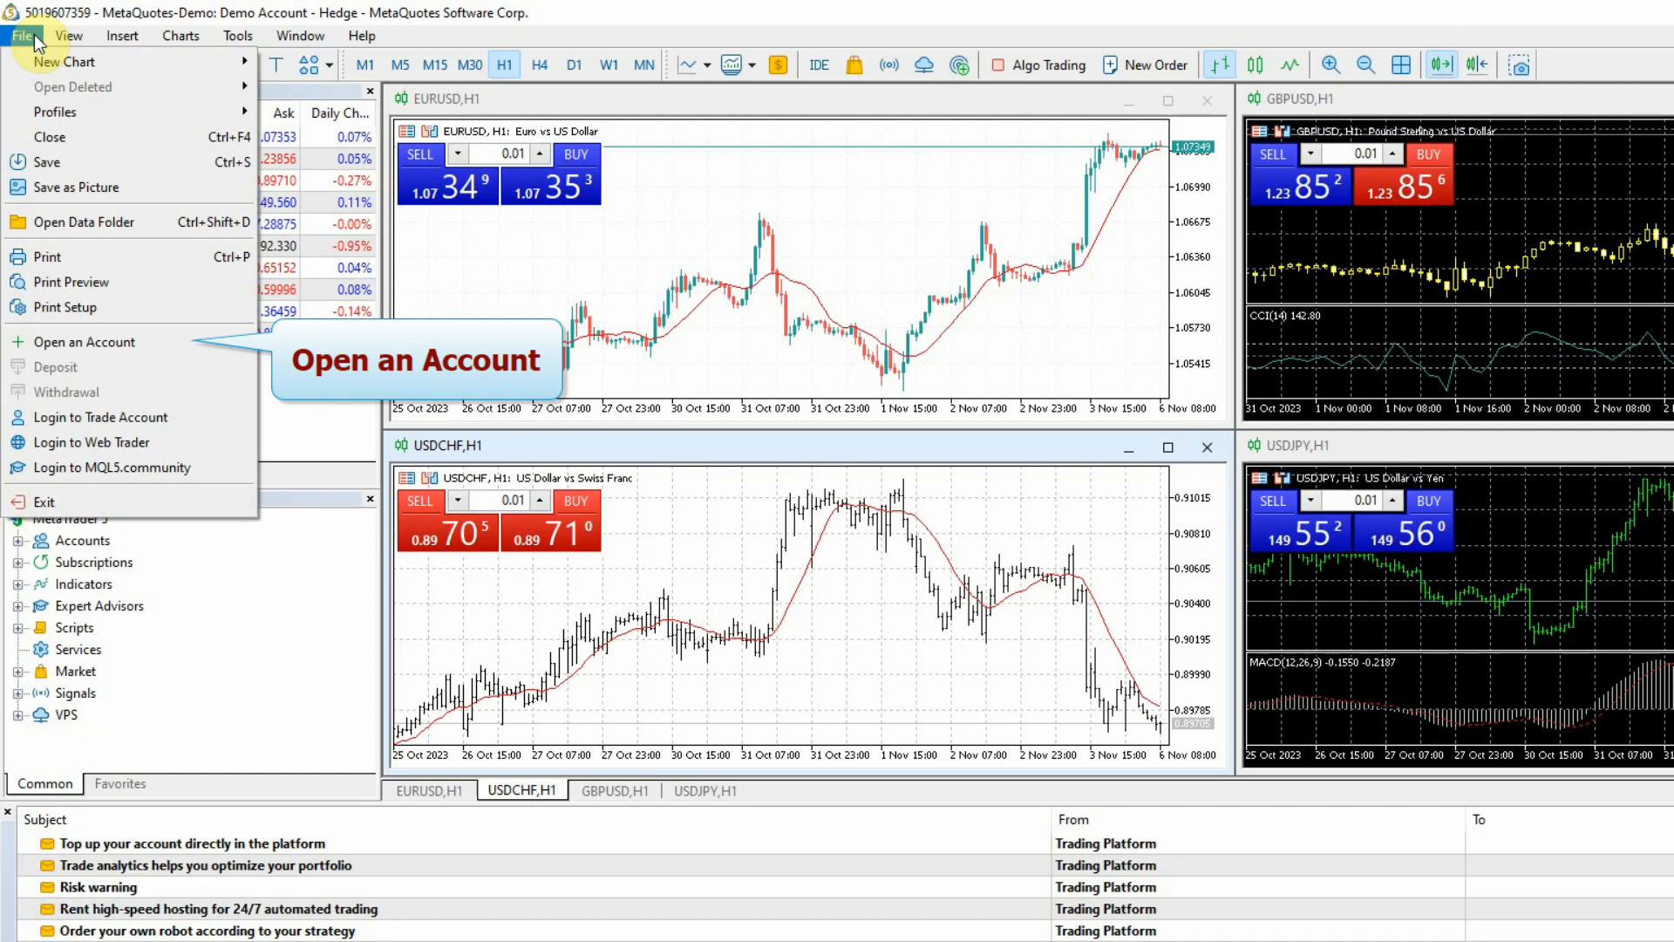
left_click(139, 340)
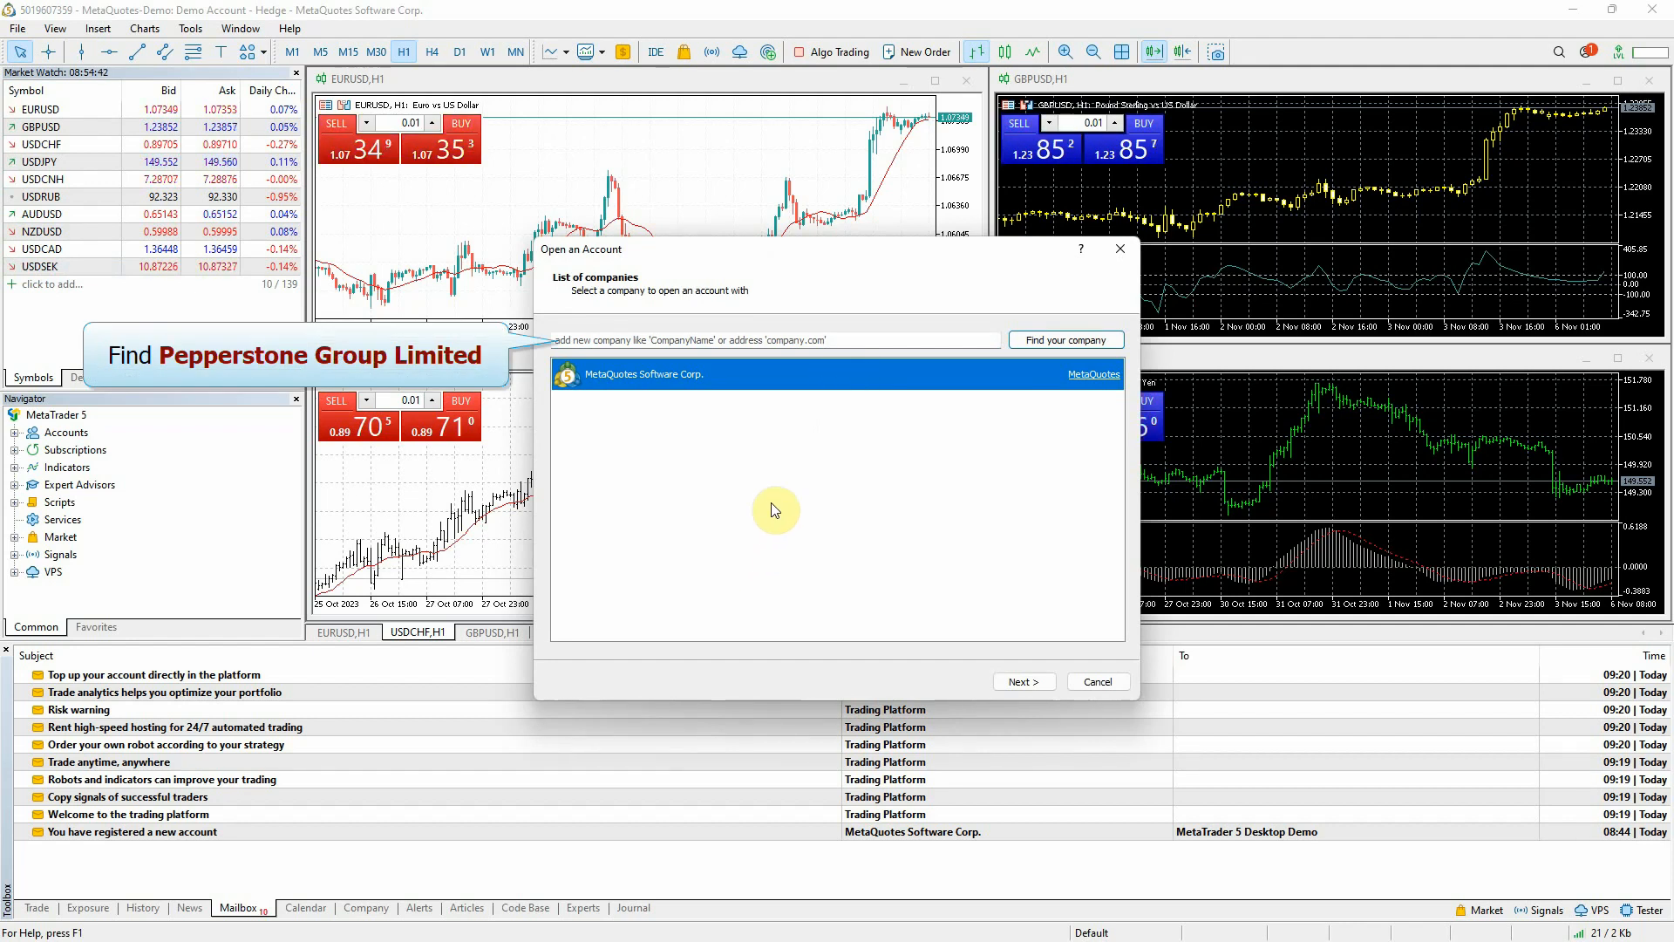
left_click(837, 340)
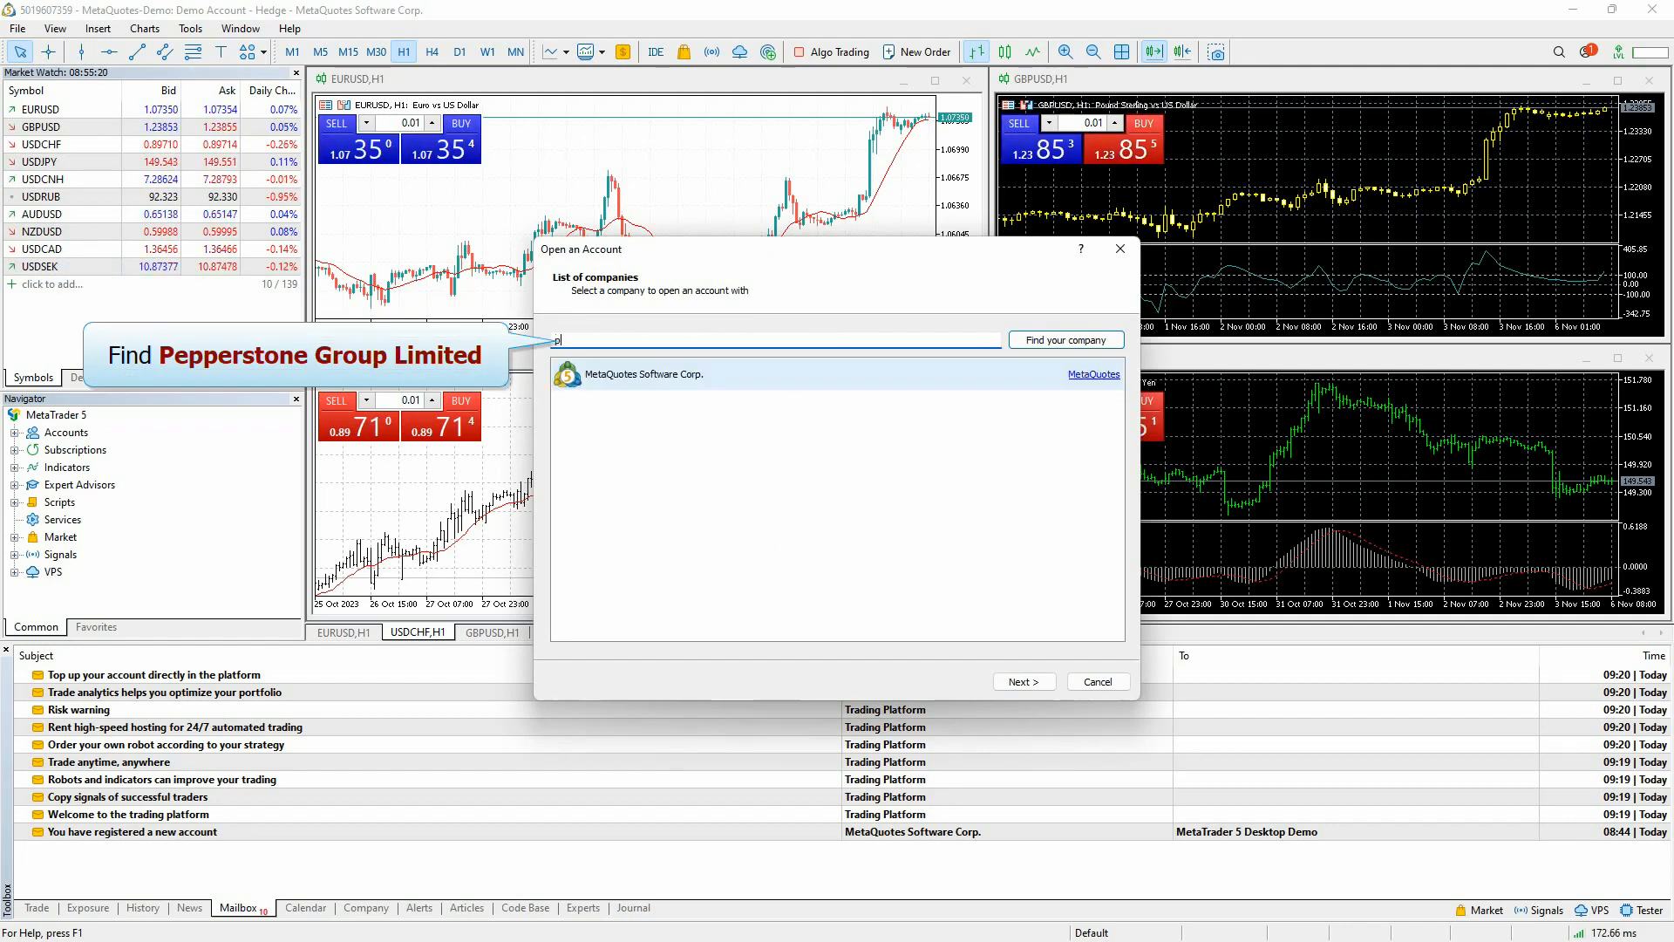
type("pepperstone")
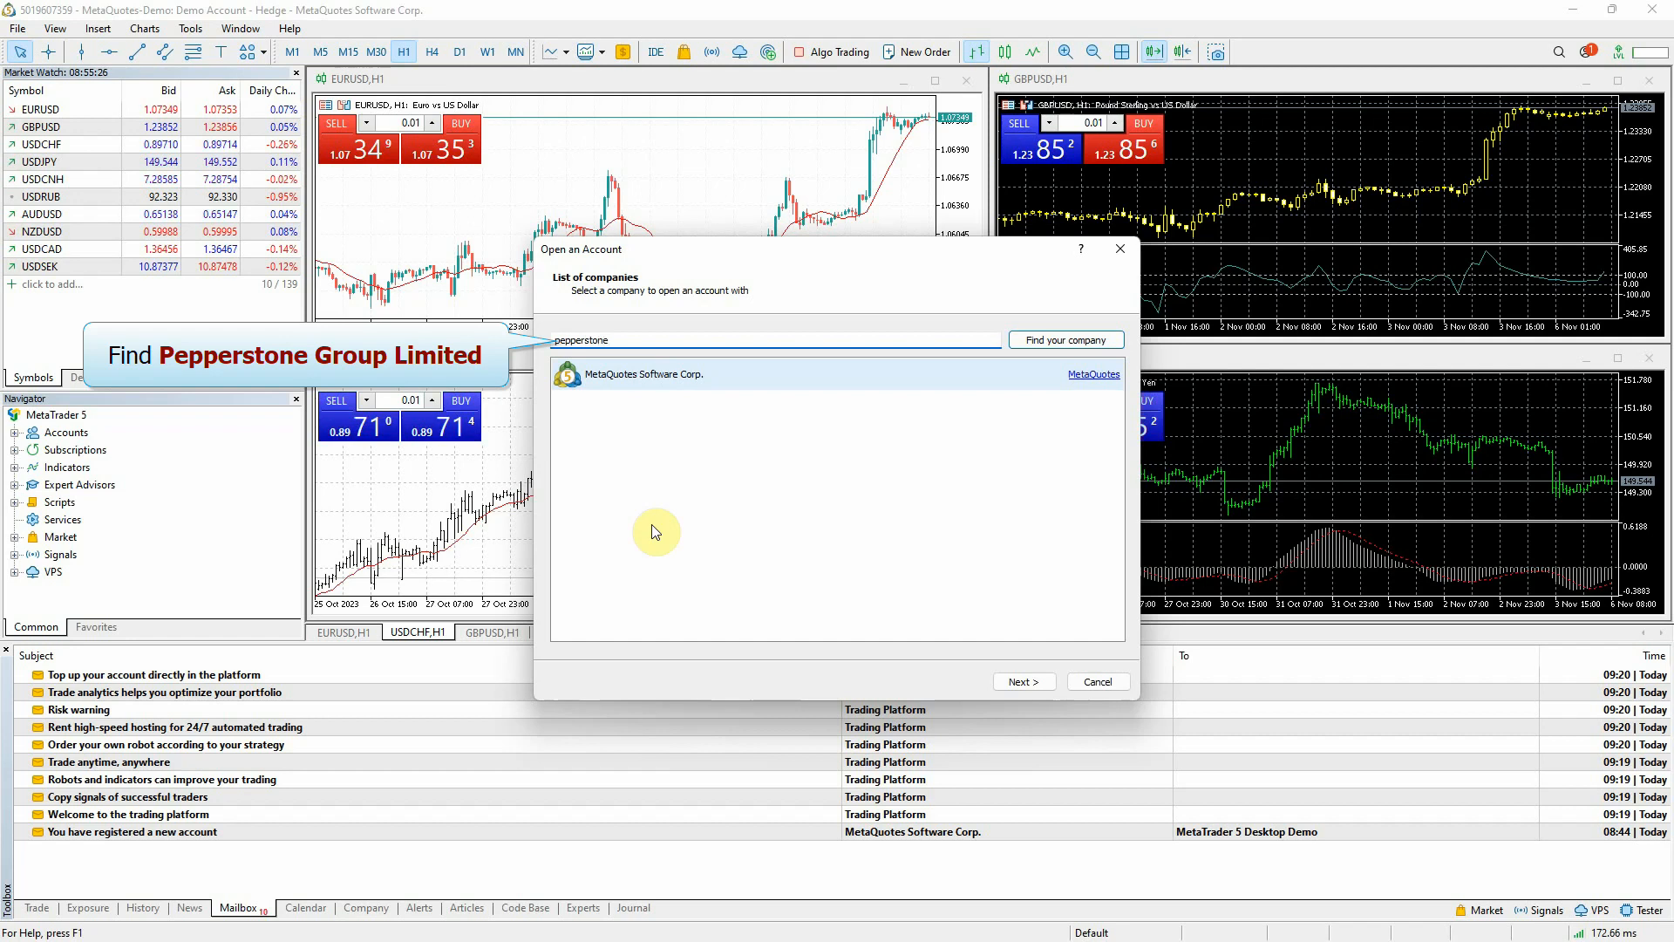
left_click(1057, 342)
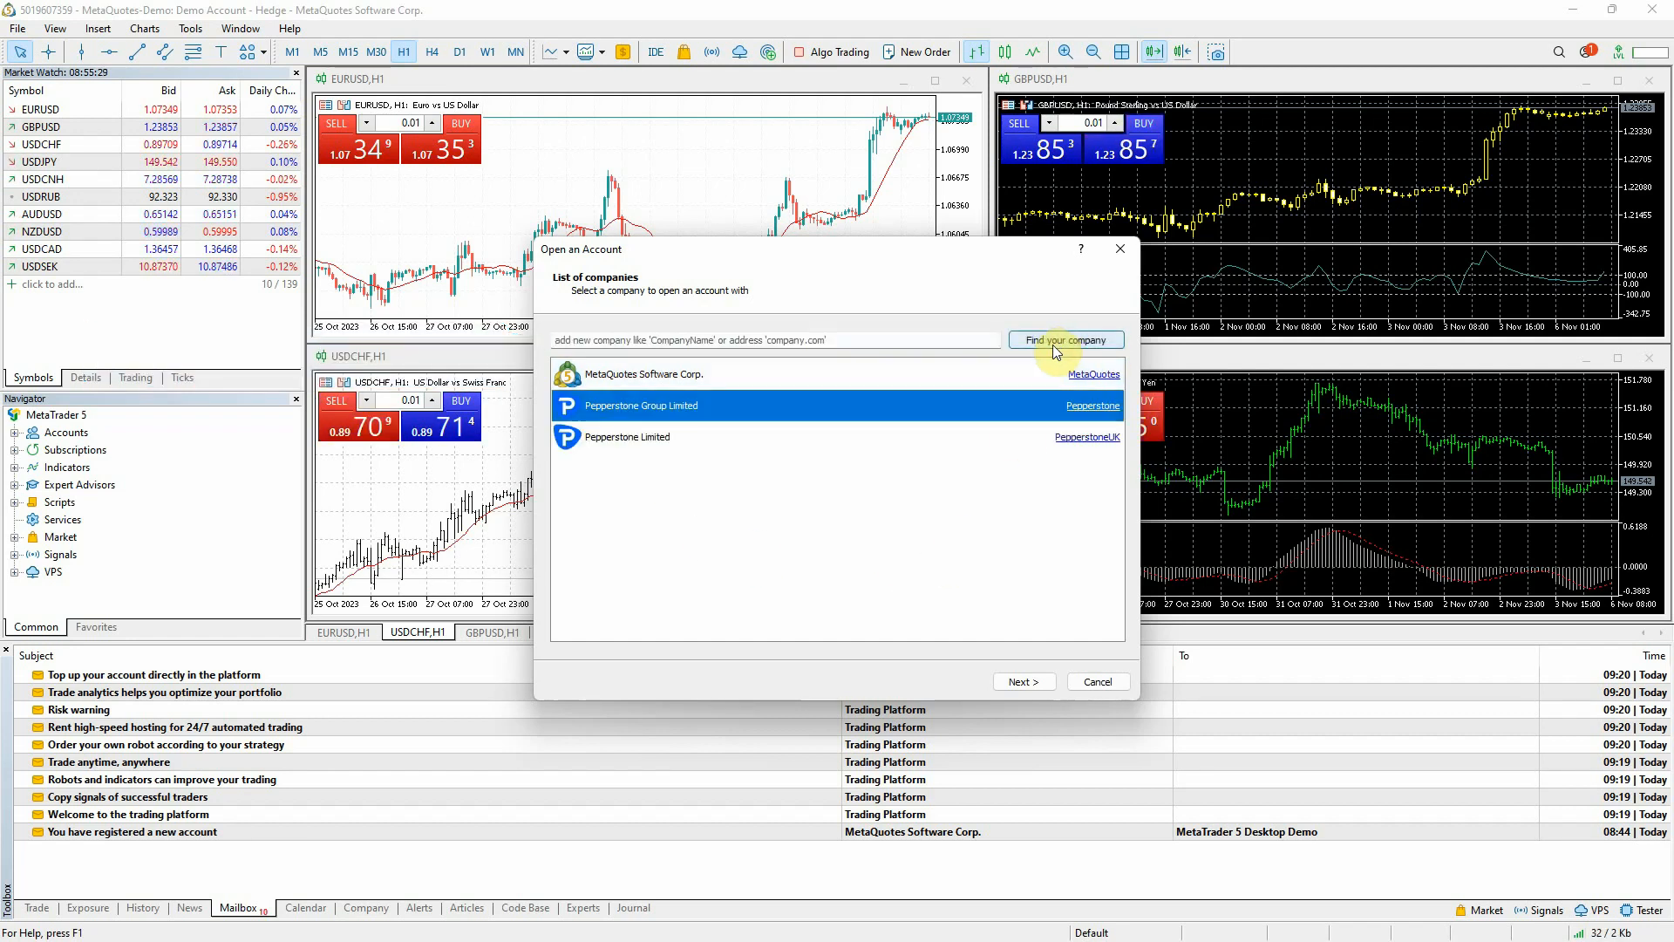
Choose Pepperstone Group Limited as the company and select connecting with an existing trade account
left_click(690, 441)
left_click(764, 401)
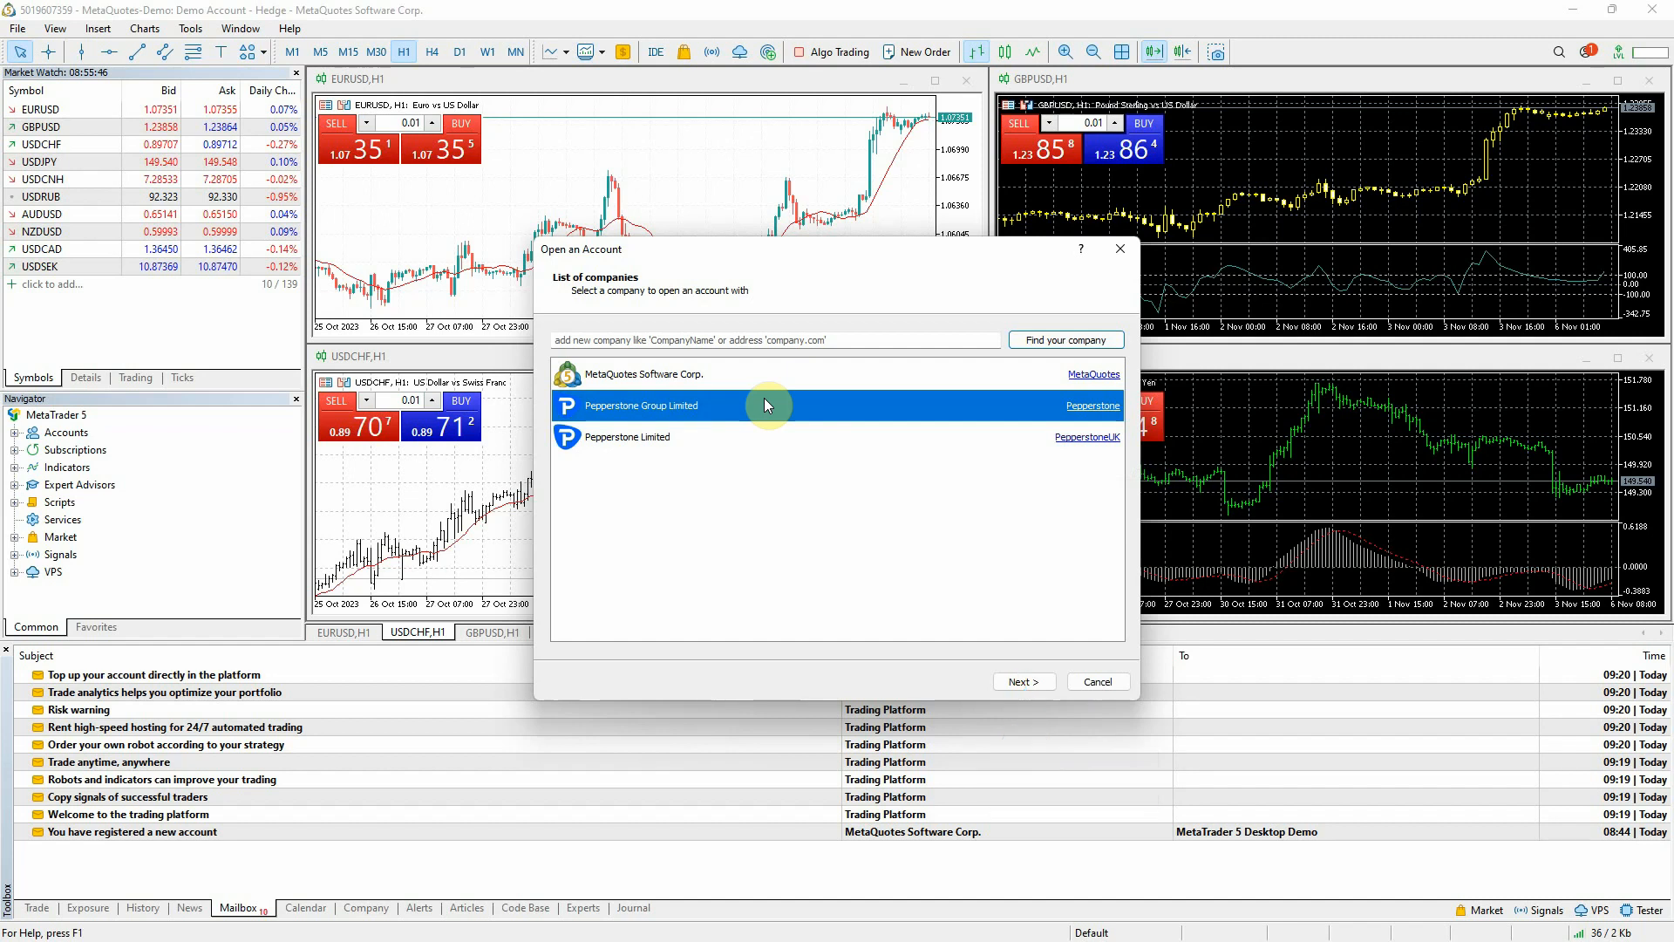
left_click(1024, 682)
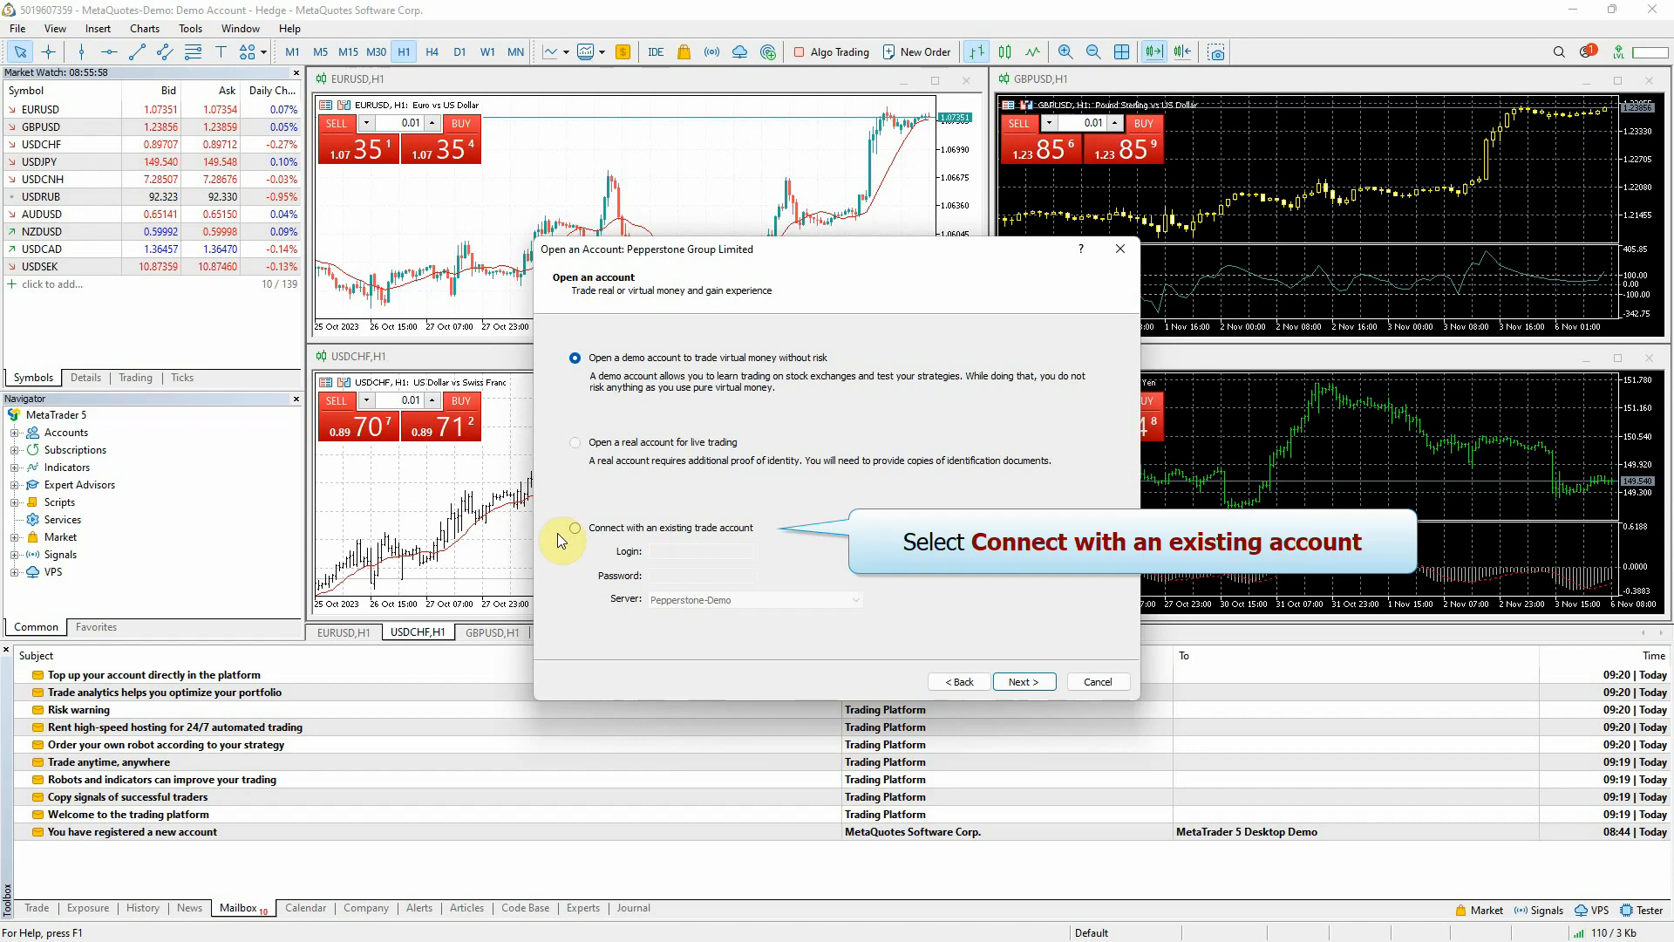
left_click(576, 530)
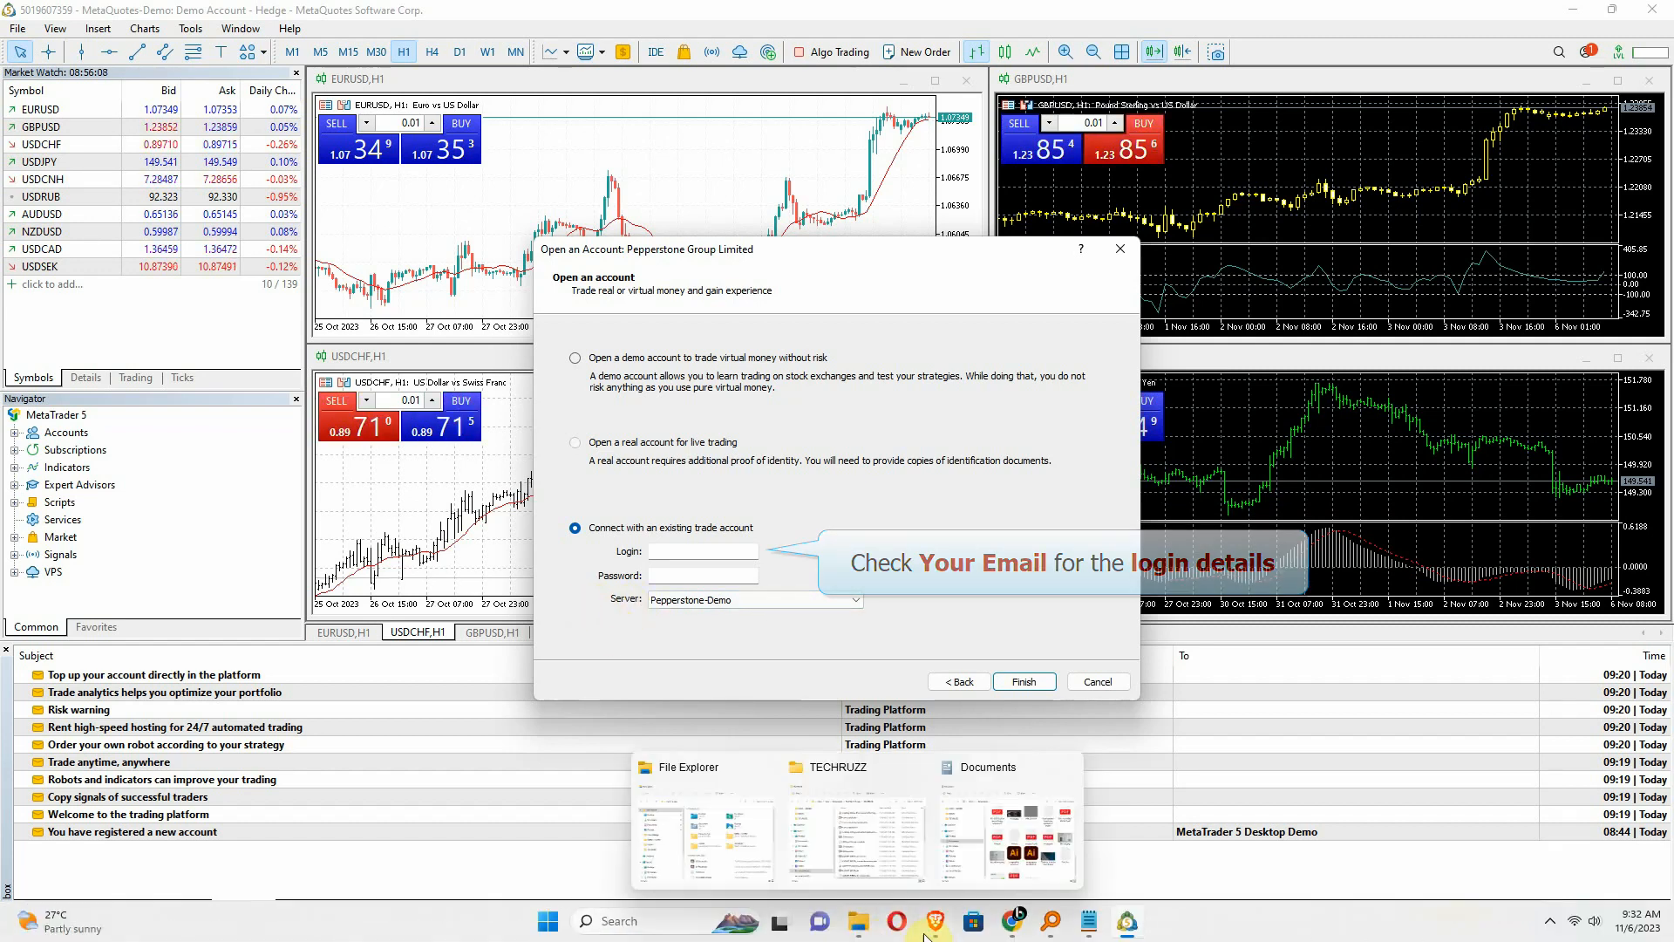
Copy the account number from the demo account email in Gmail and paste it as the login in MetaTrader 5
left_click(933, 933)
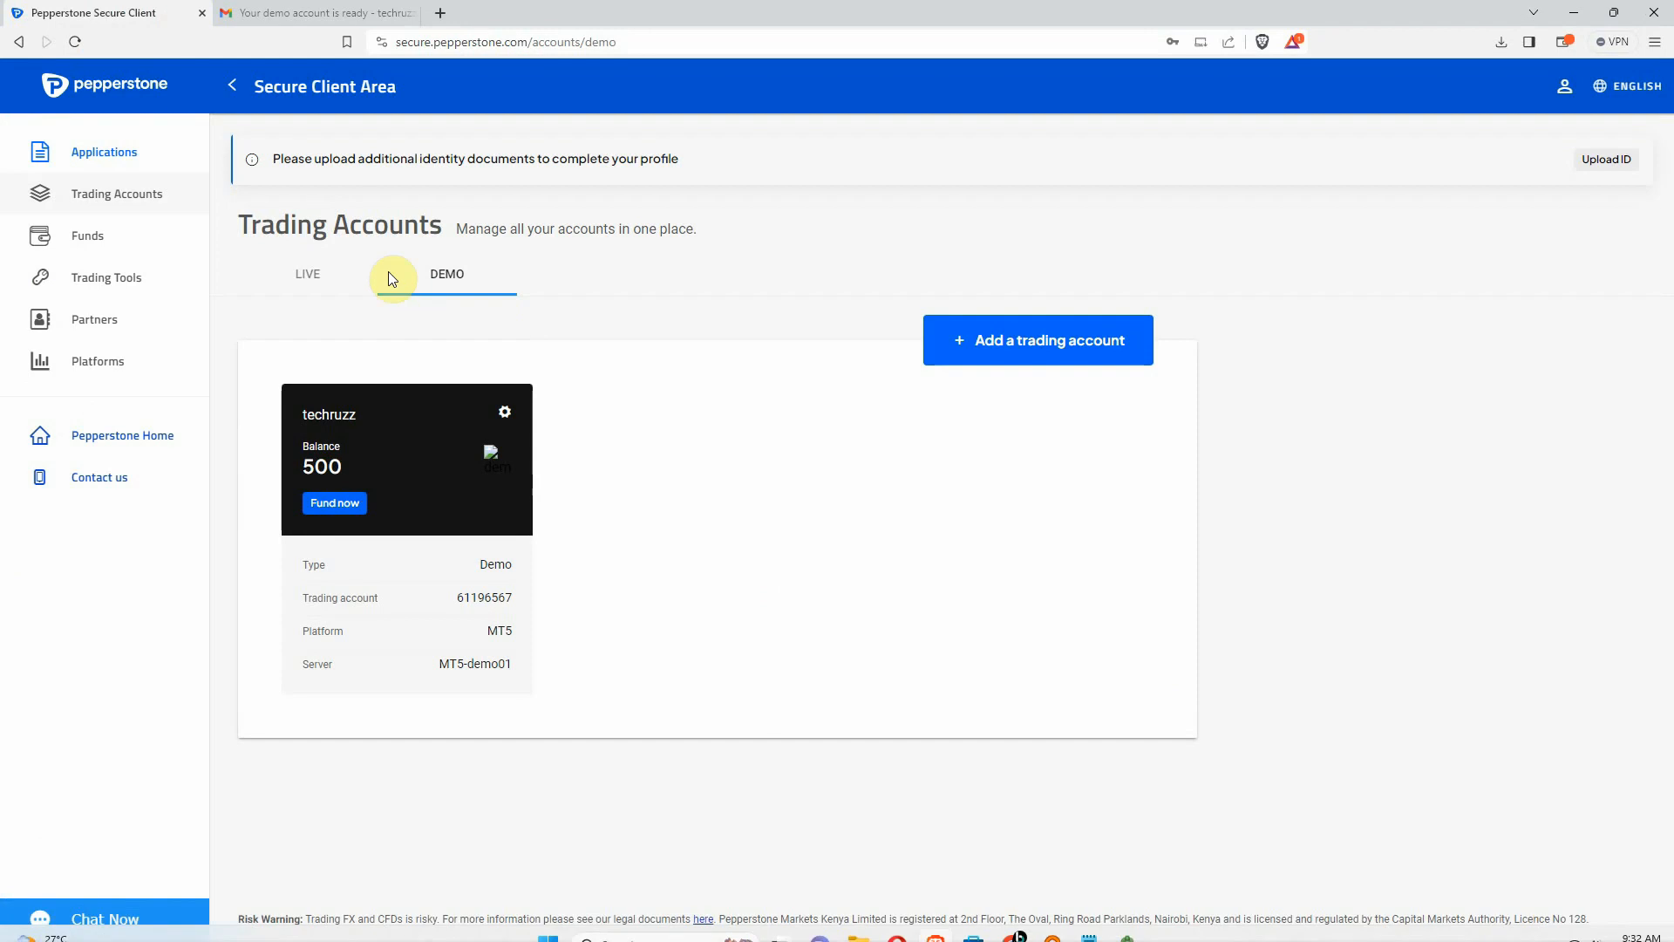
left_click(334, 20)
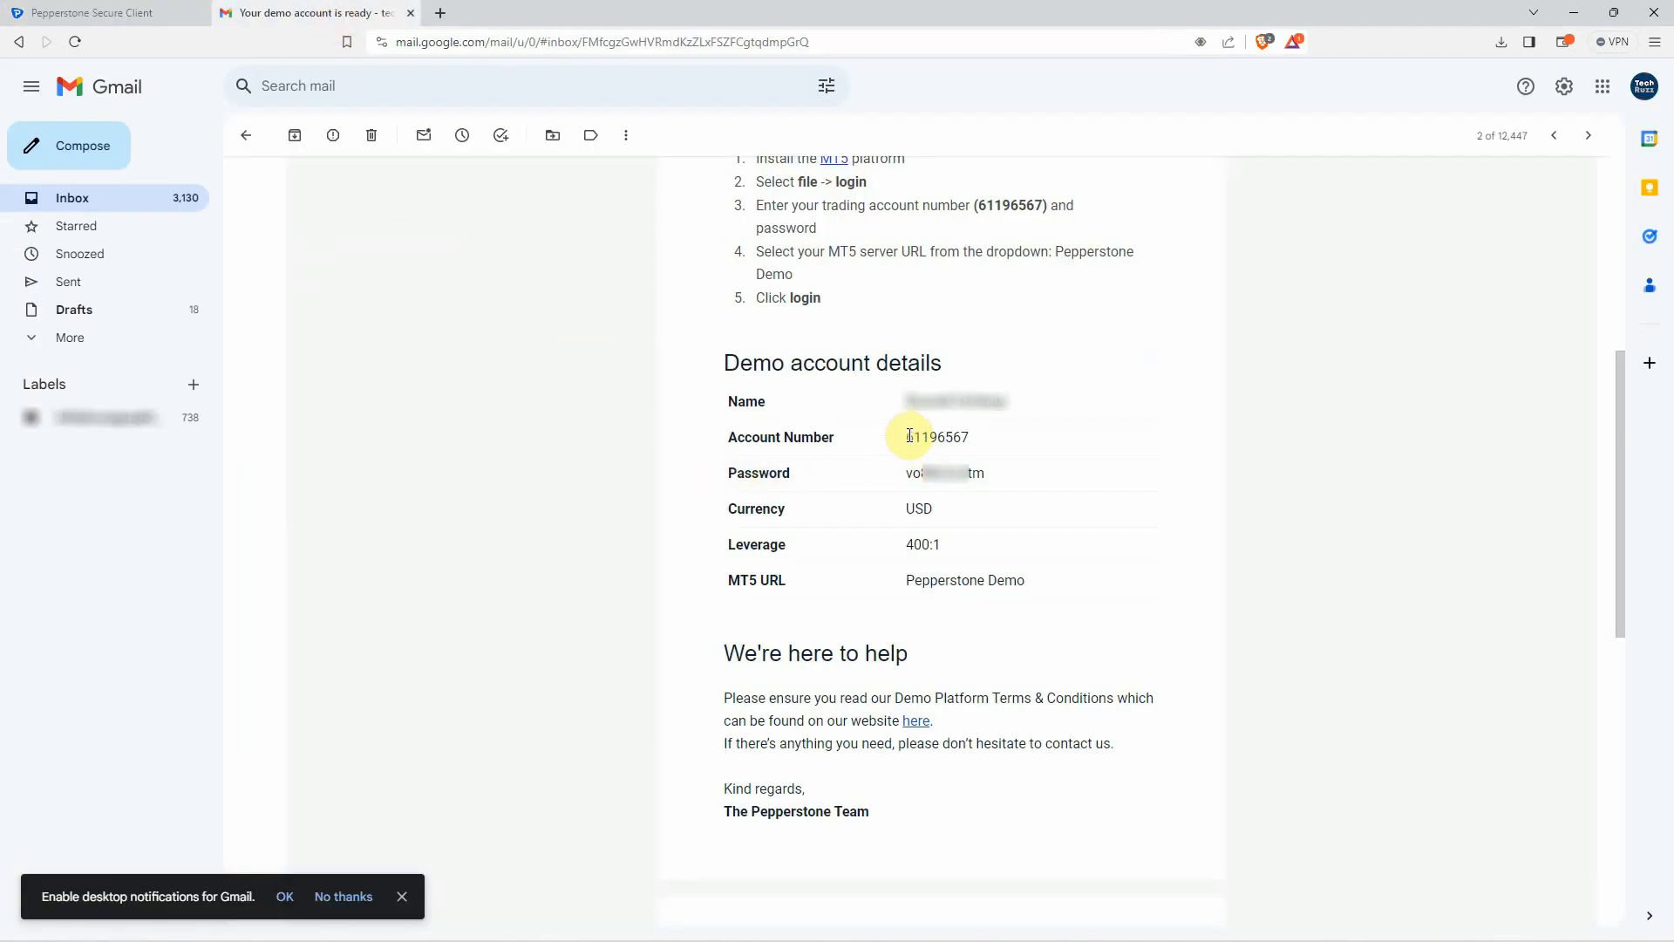
left_click_drag(910, 435, 960, 438)
right_click(966, 437)
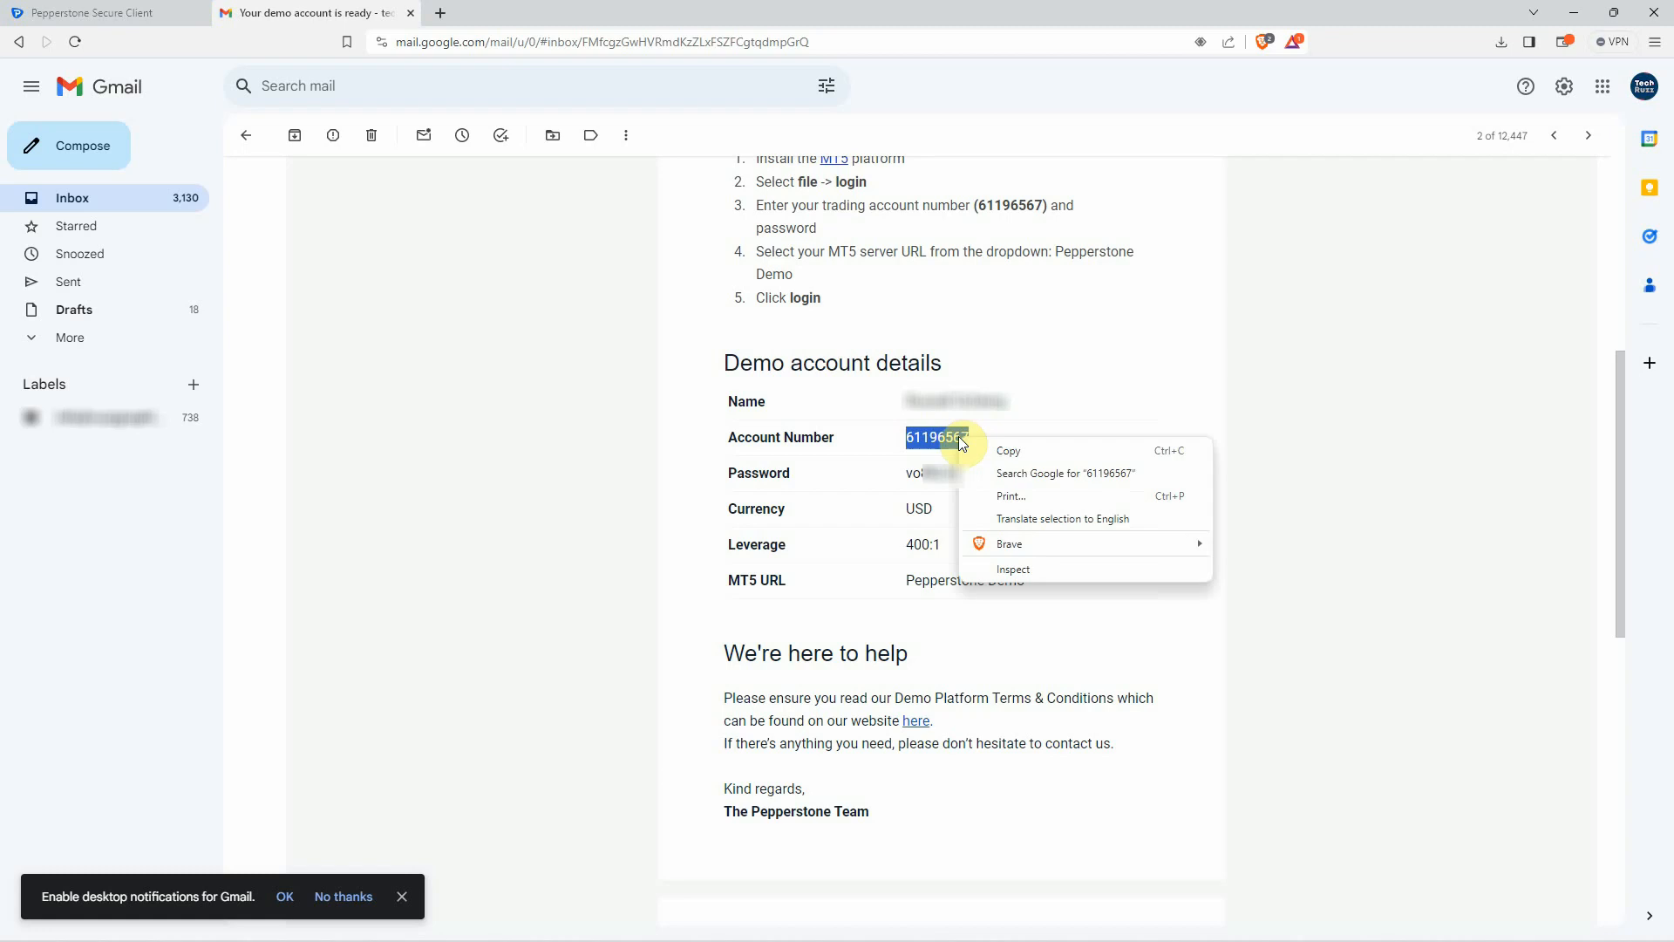
left_click(1005, 446)
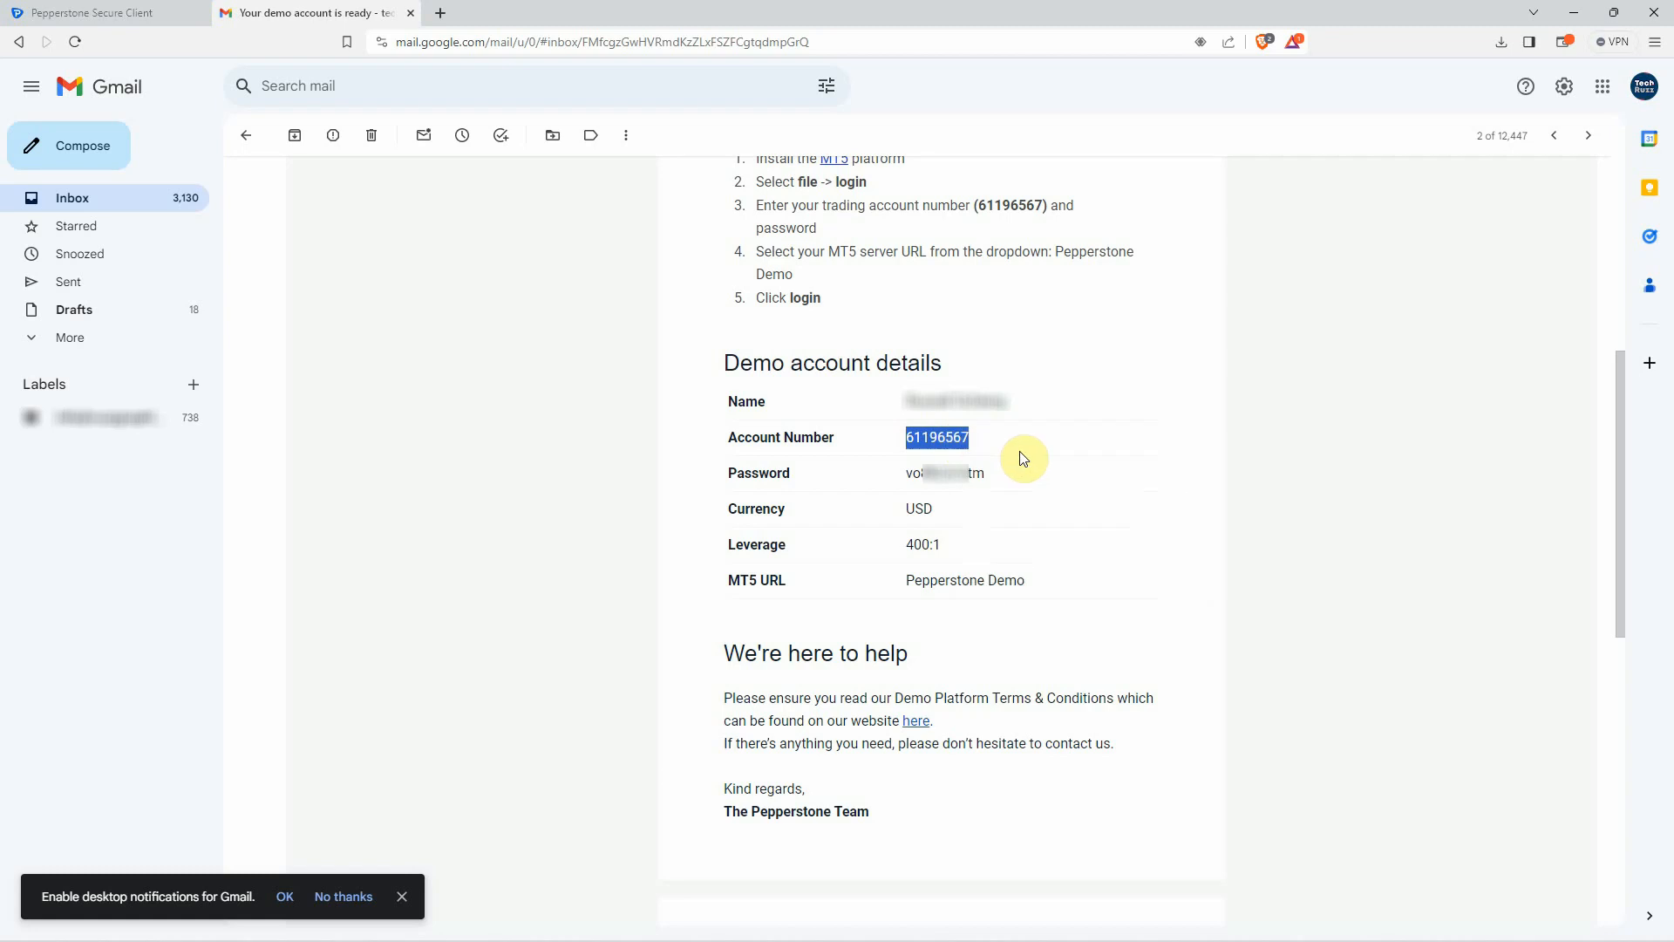
left_click(1574, 12)
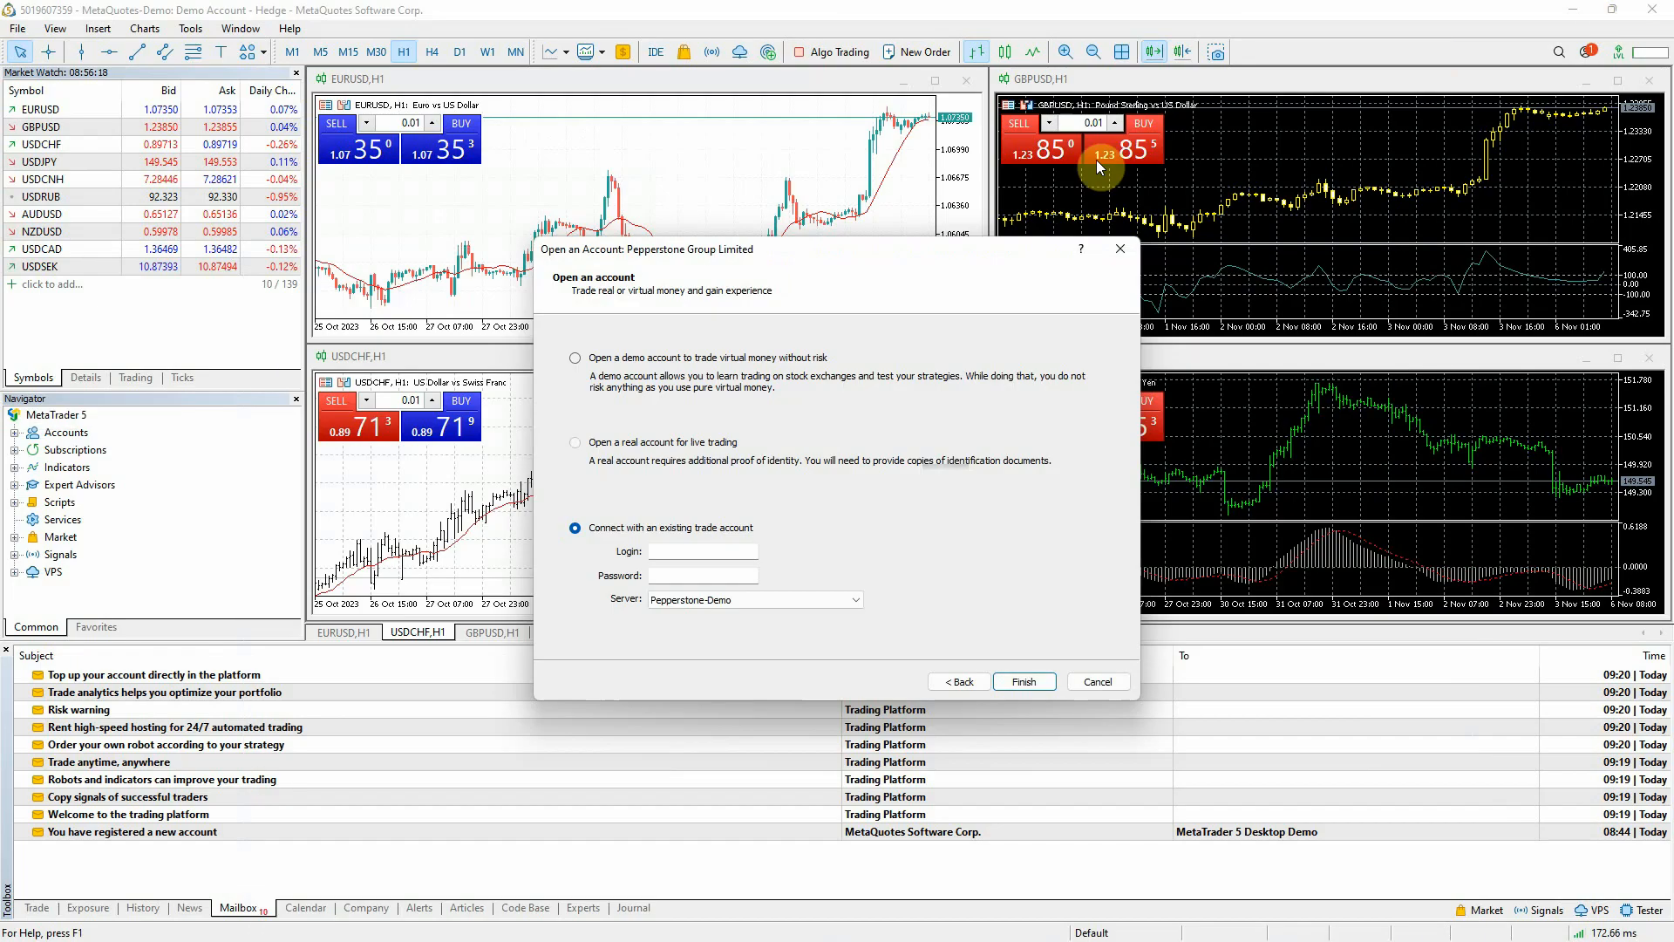
right_click(676, 553)
left_click(837, 631)
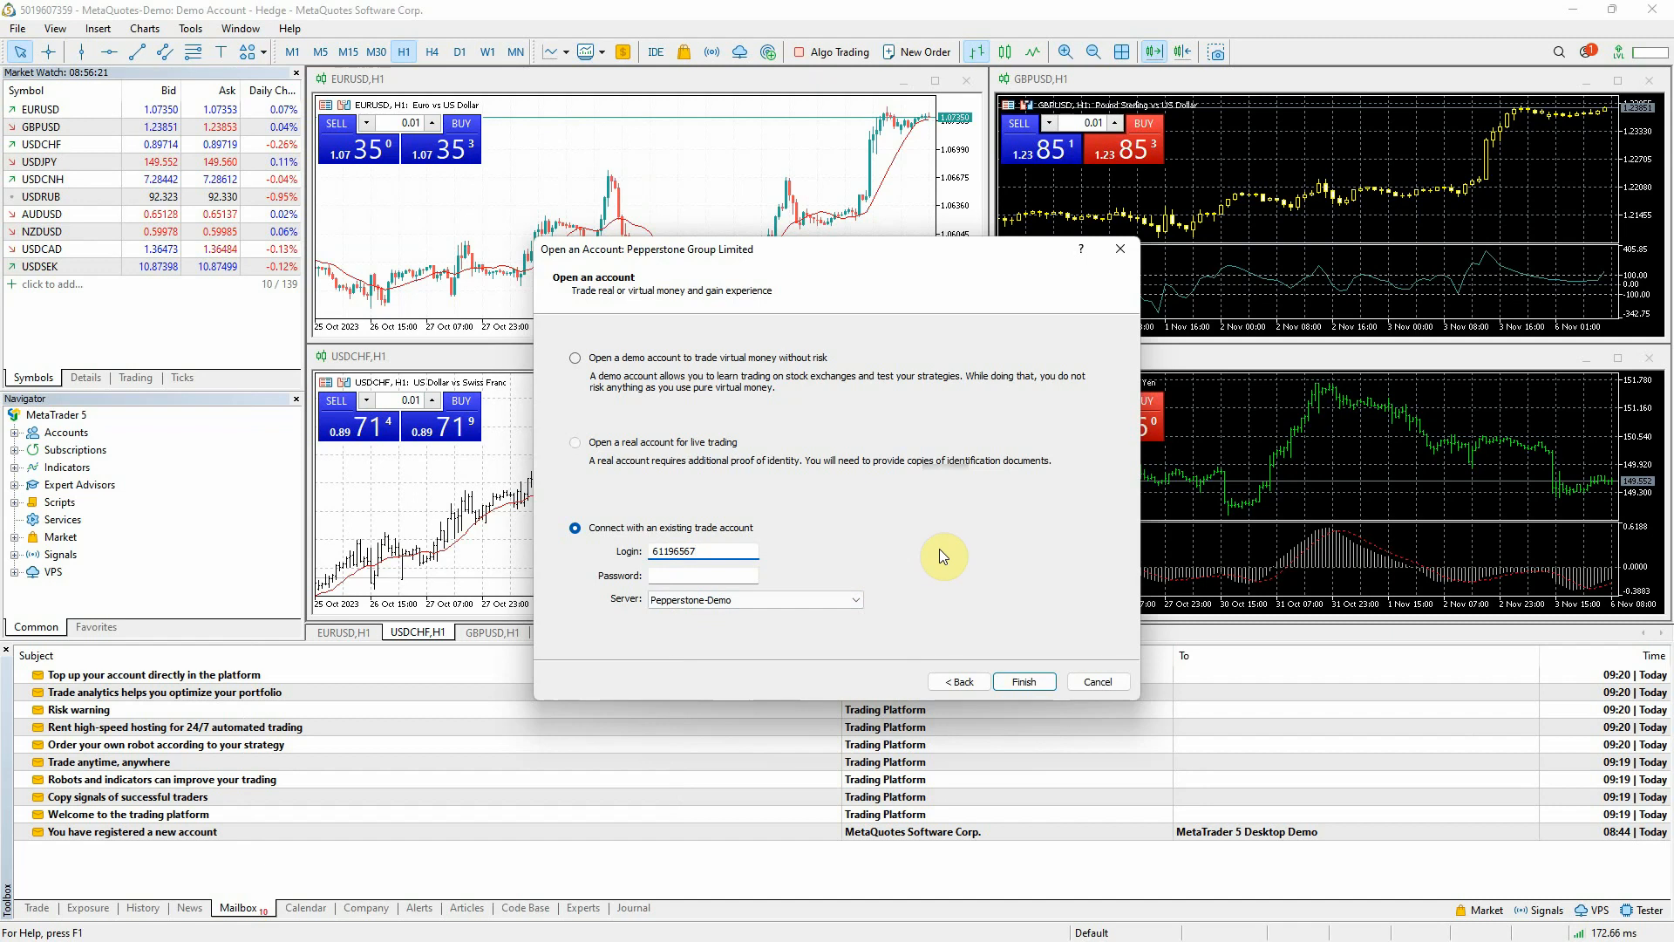
Copy the account password from the demo account email in the browser and paste it into the Password field in MetaTrader 5
mouse_move(1164, 939)
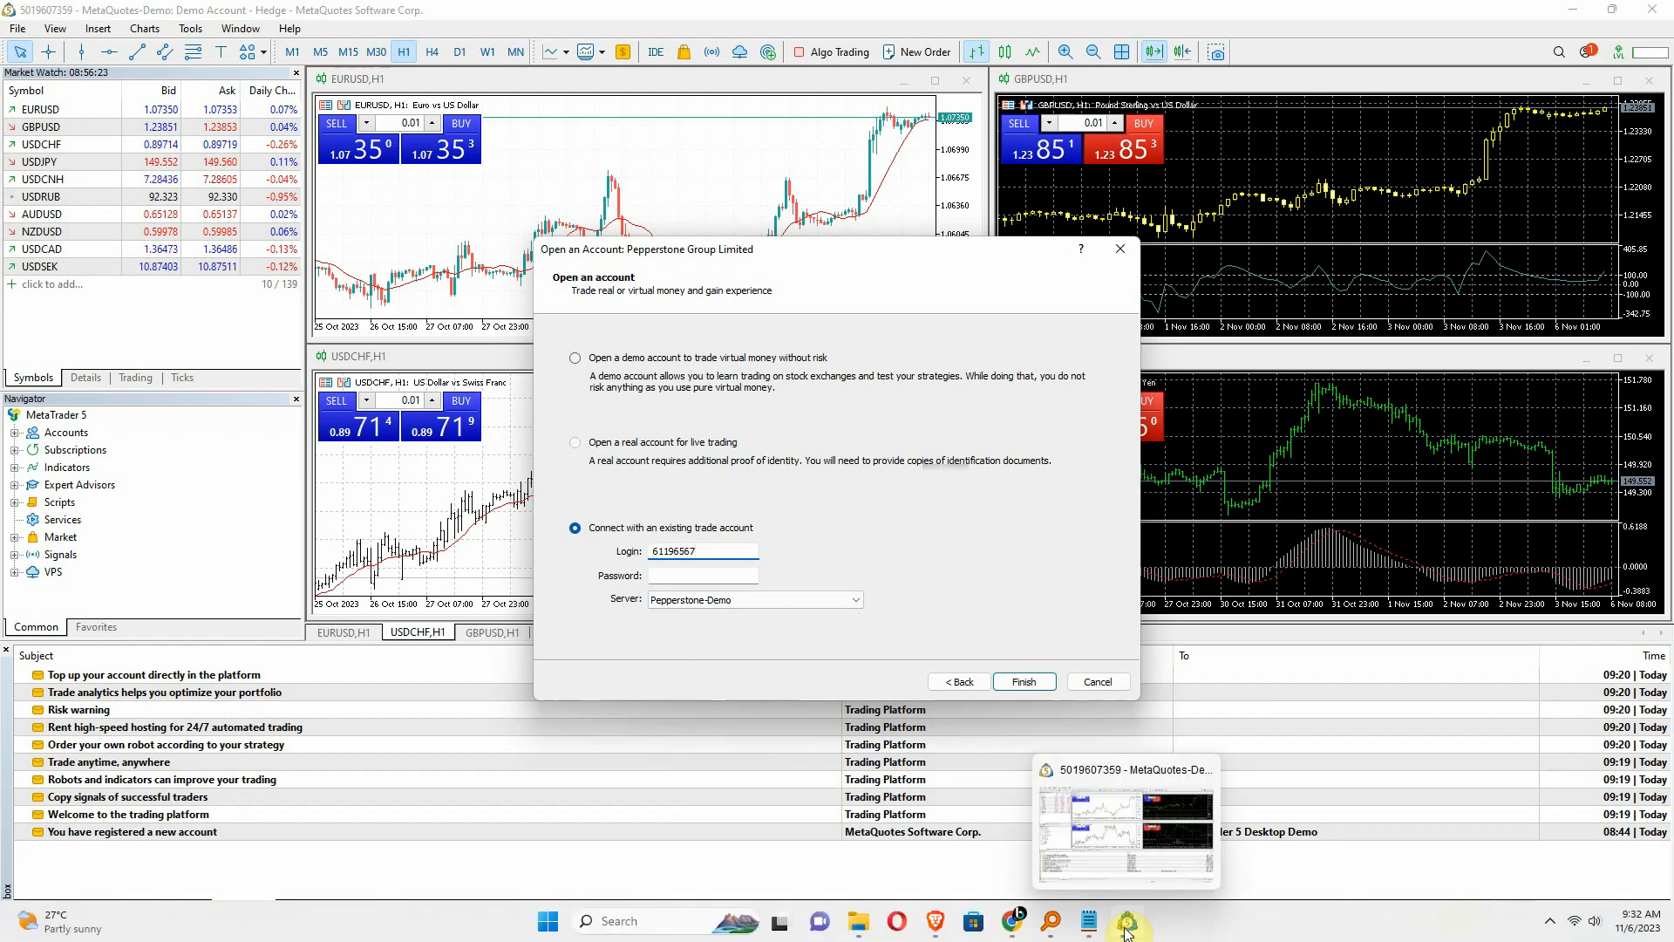
mouse_move(946, 930)
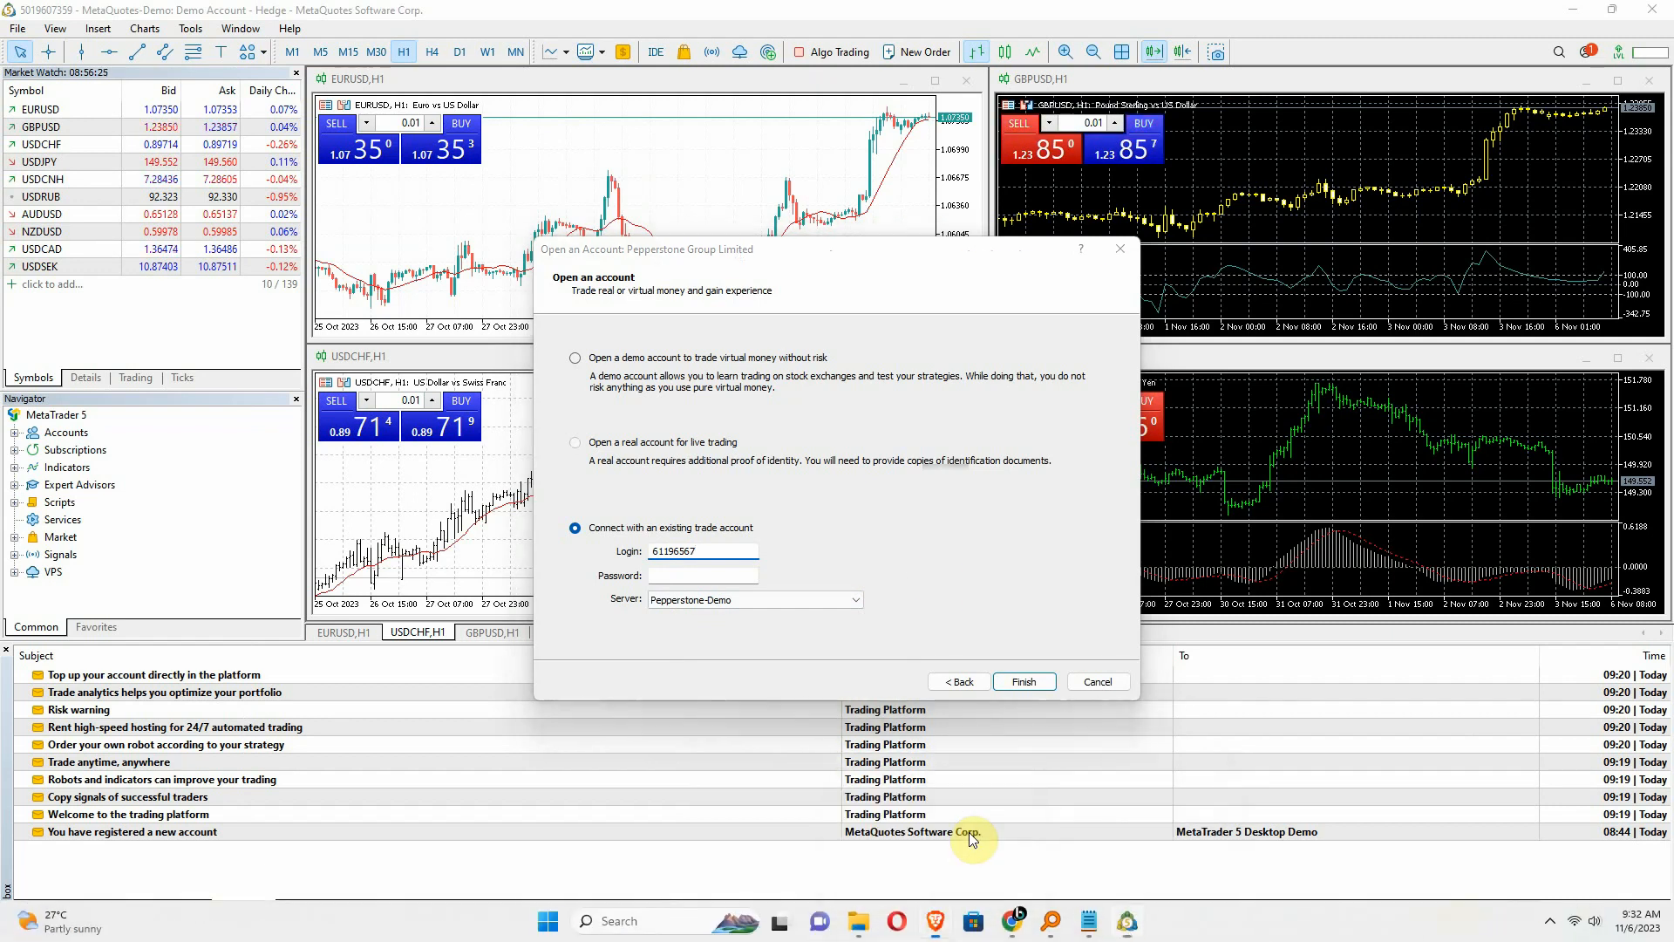
left_click(970, 832)
left_click_drag(907, 473, 1004, 480)
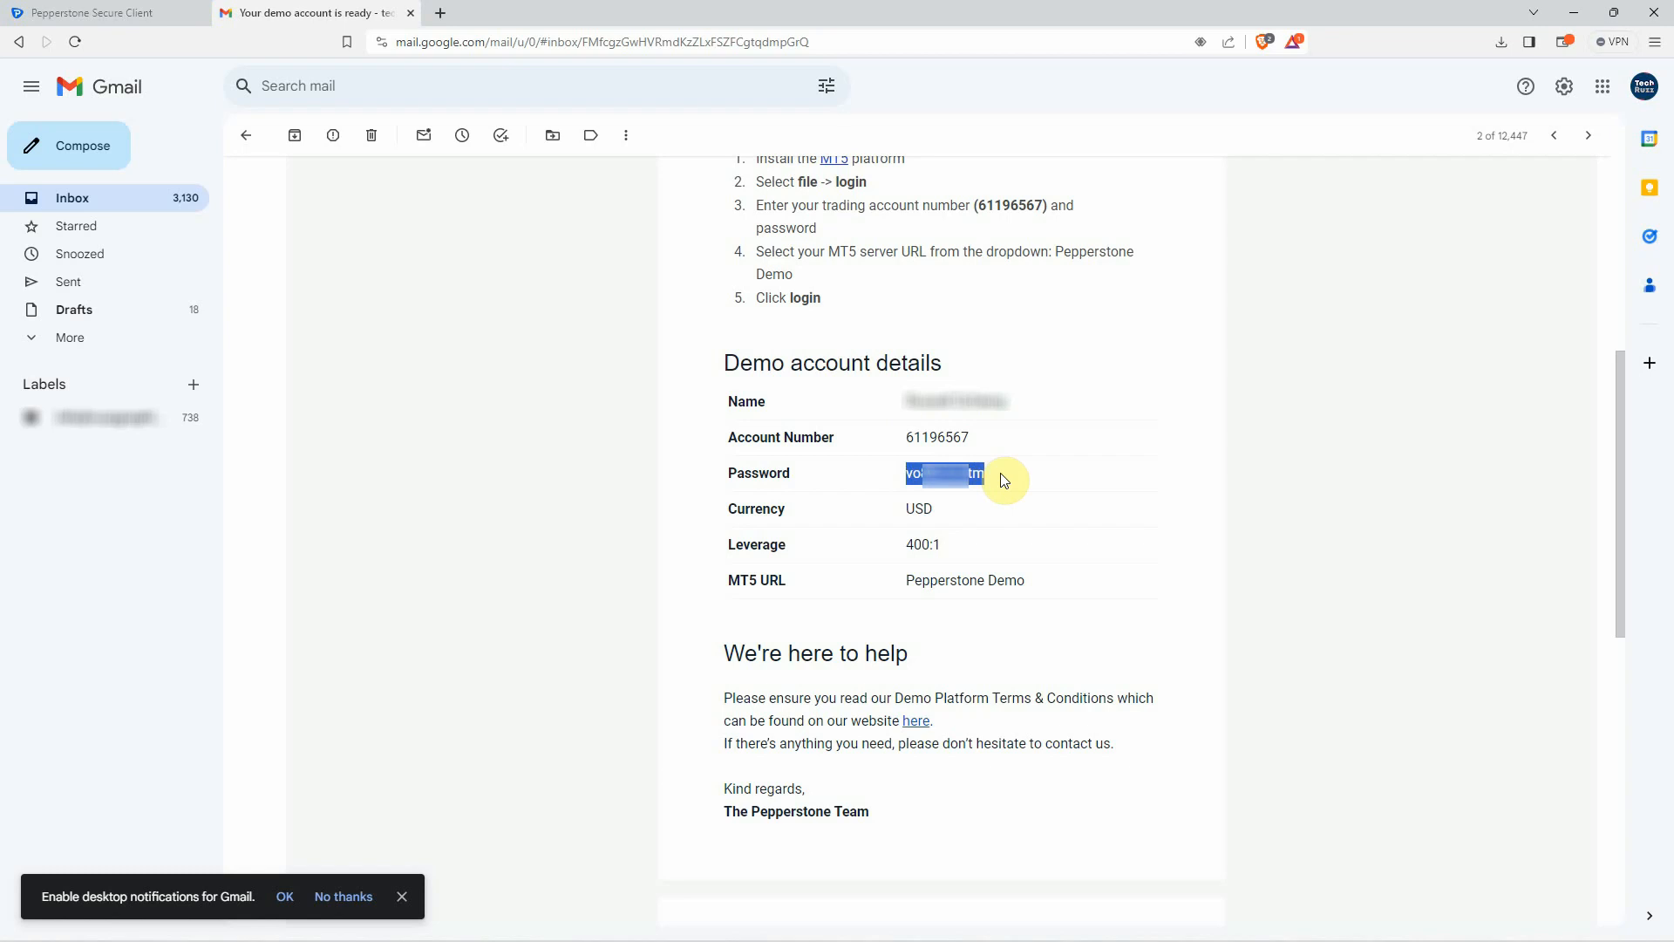
right_click(1004, 480)
left_click(1002, 489)
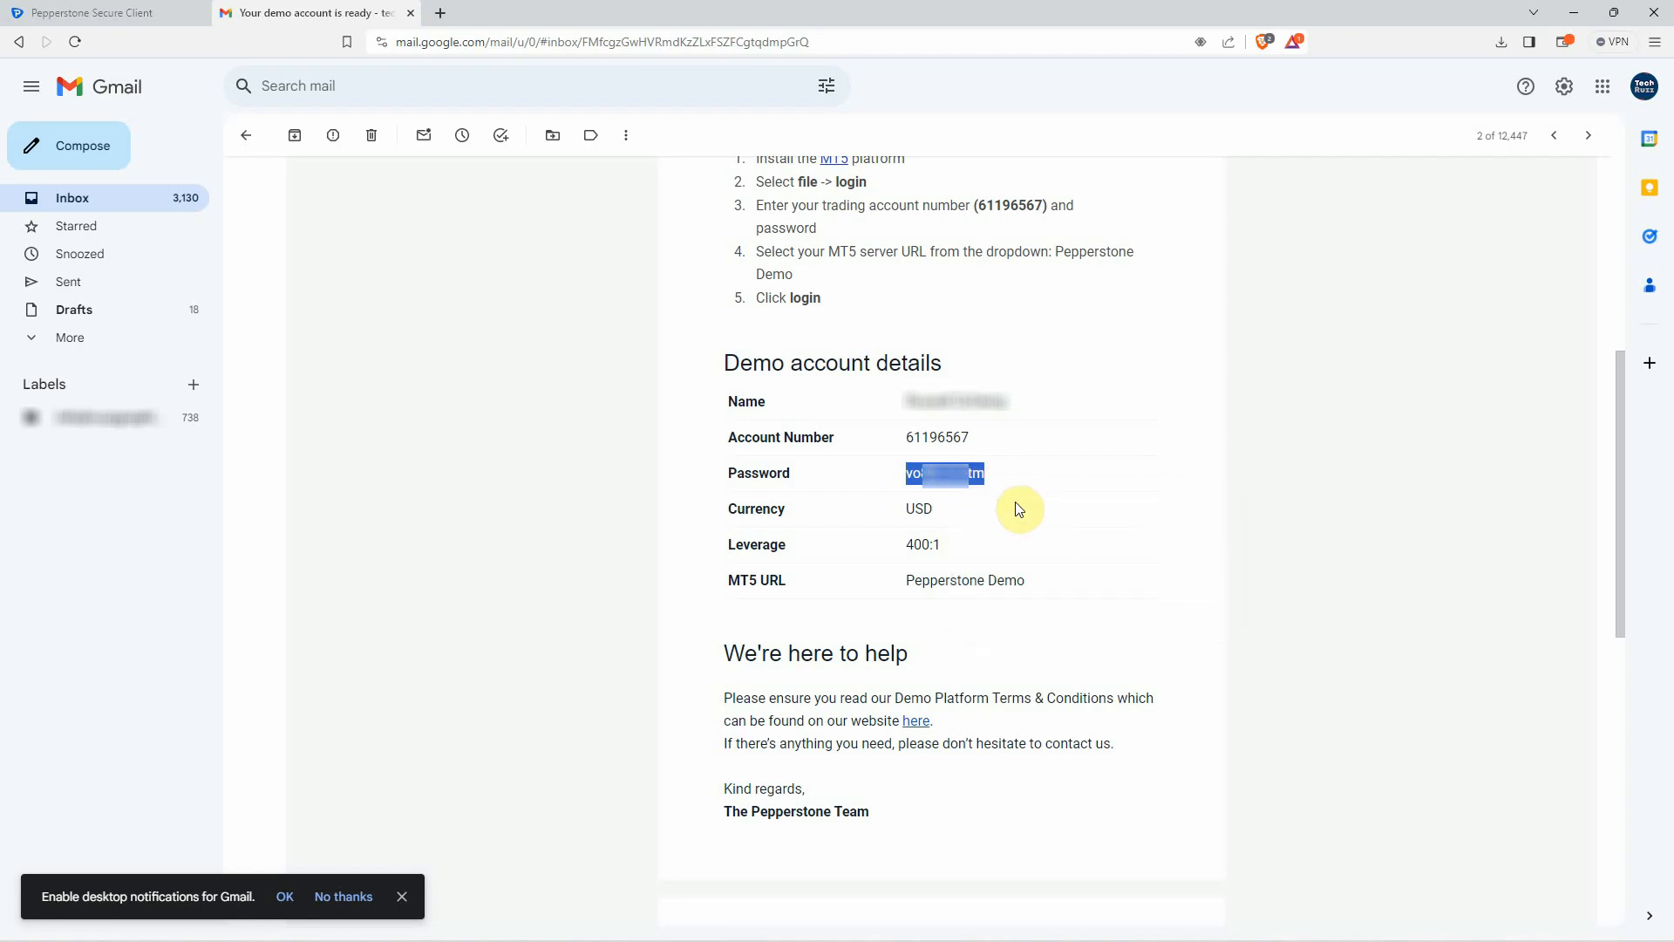
left_click(1569, 15)
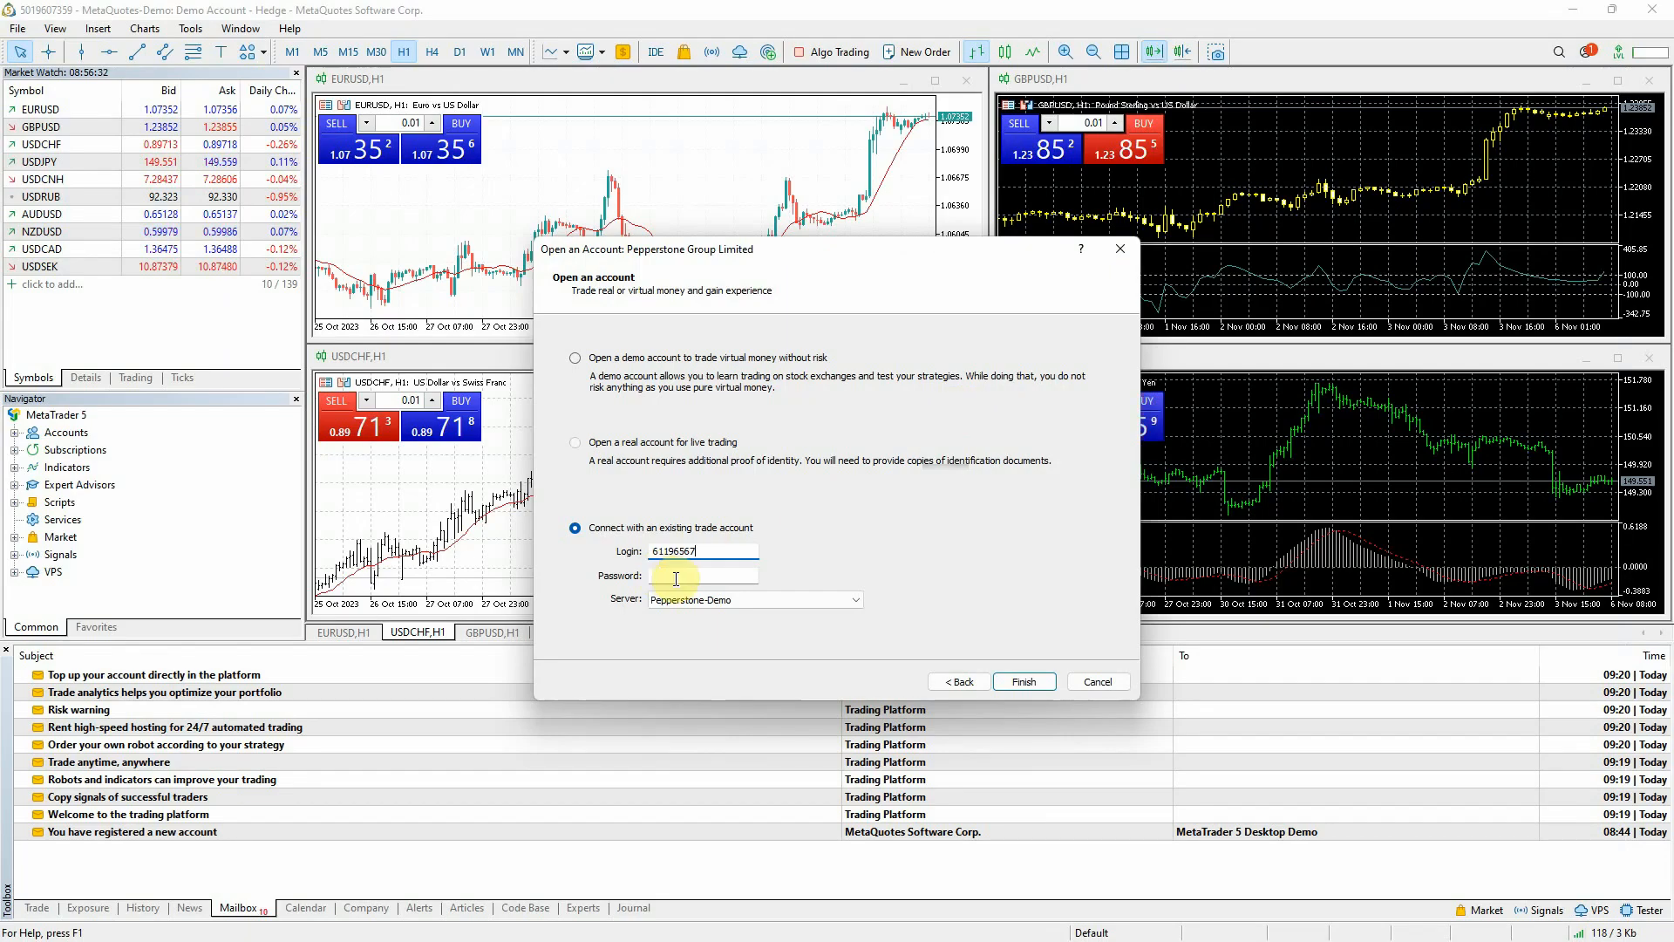
right_click(676, 579)
left_click(731, 647)
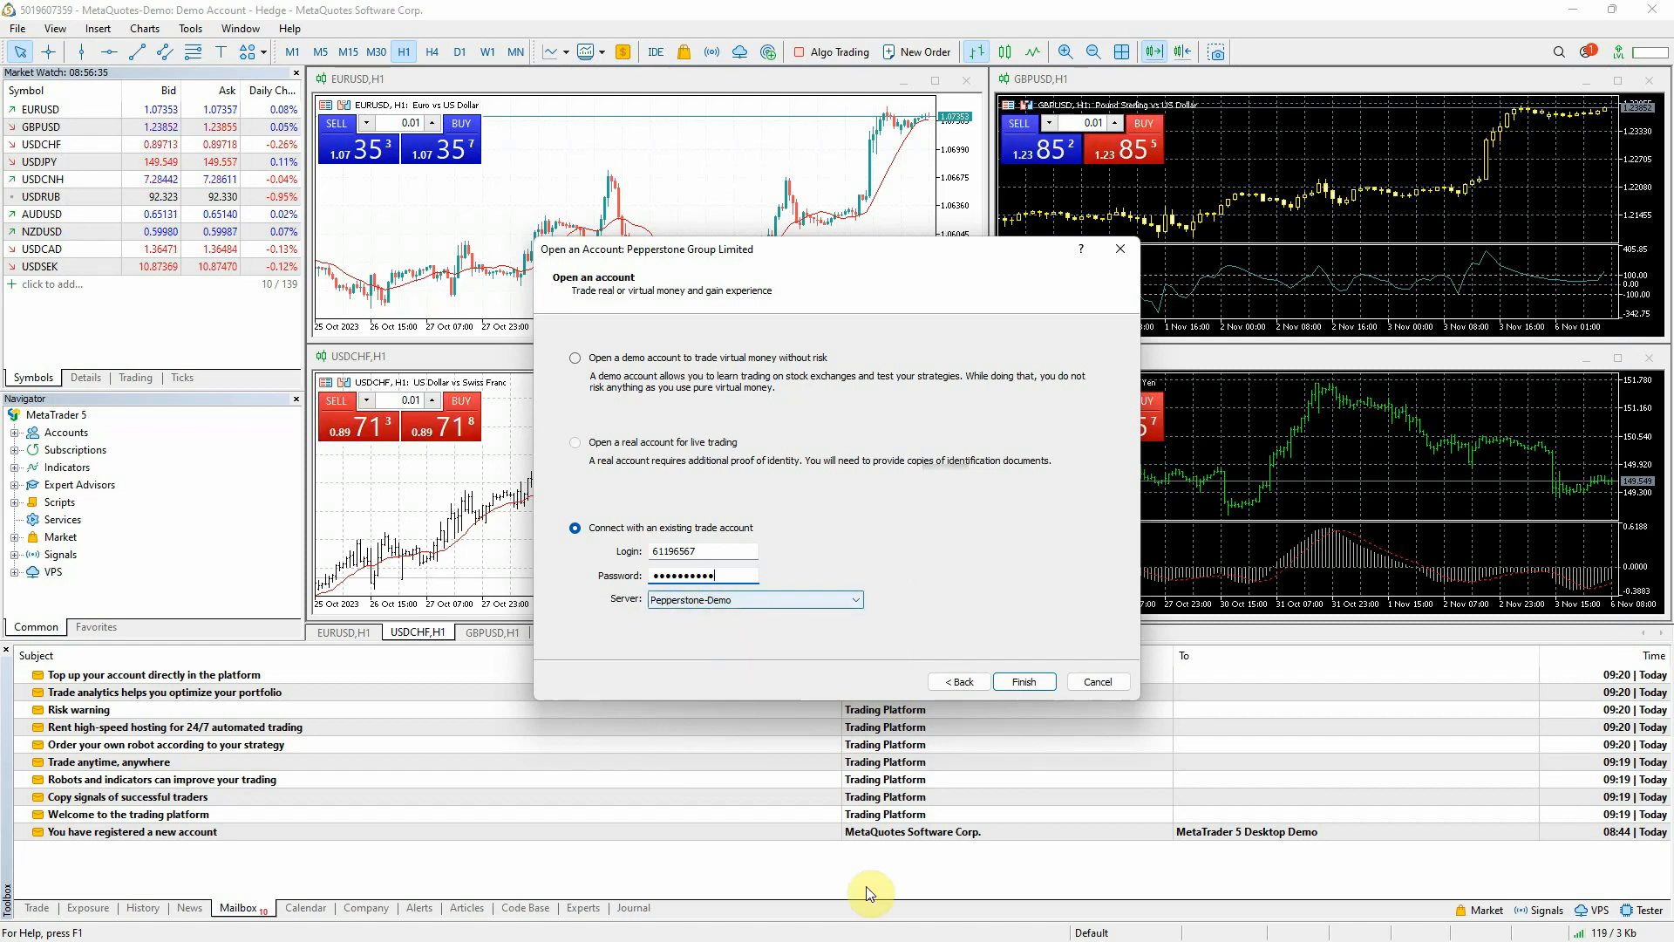
Check the server name in the demo account email, then connect the trade account using the Pepperstone-Demo server
left_click(960, 931)
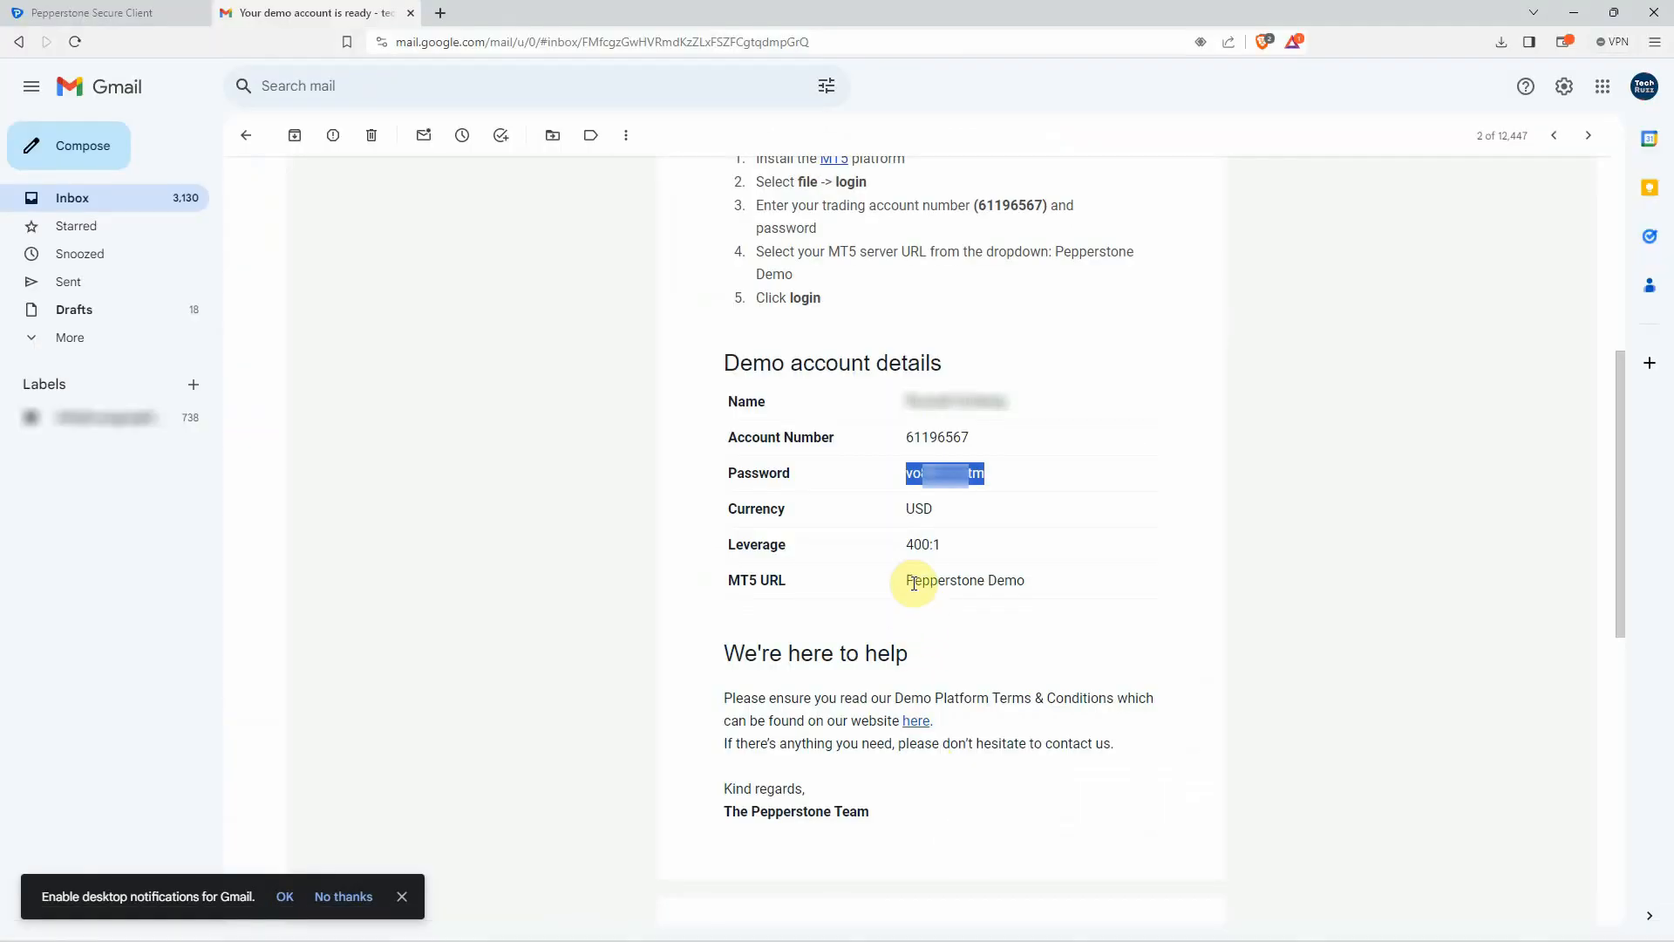
left_click_drag(914, 583, 1031, 580)
left_click(1058, 589)
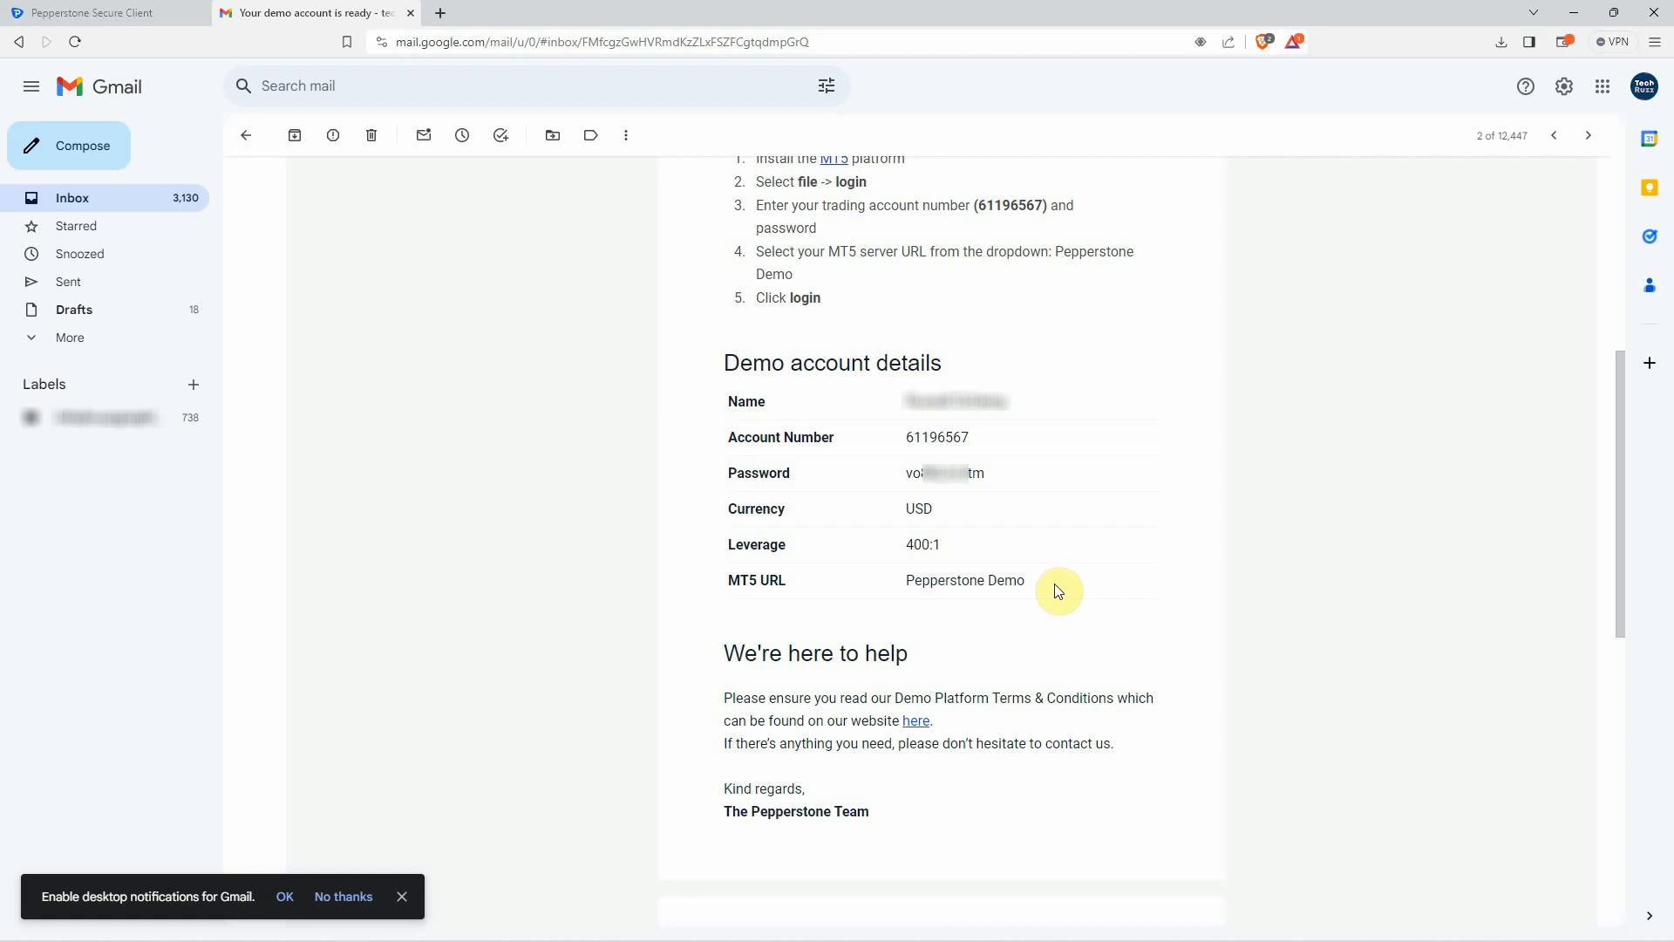
left_click(1574, 13)
left_click(856, 599)
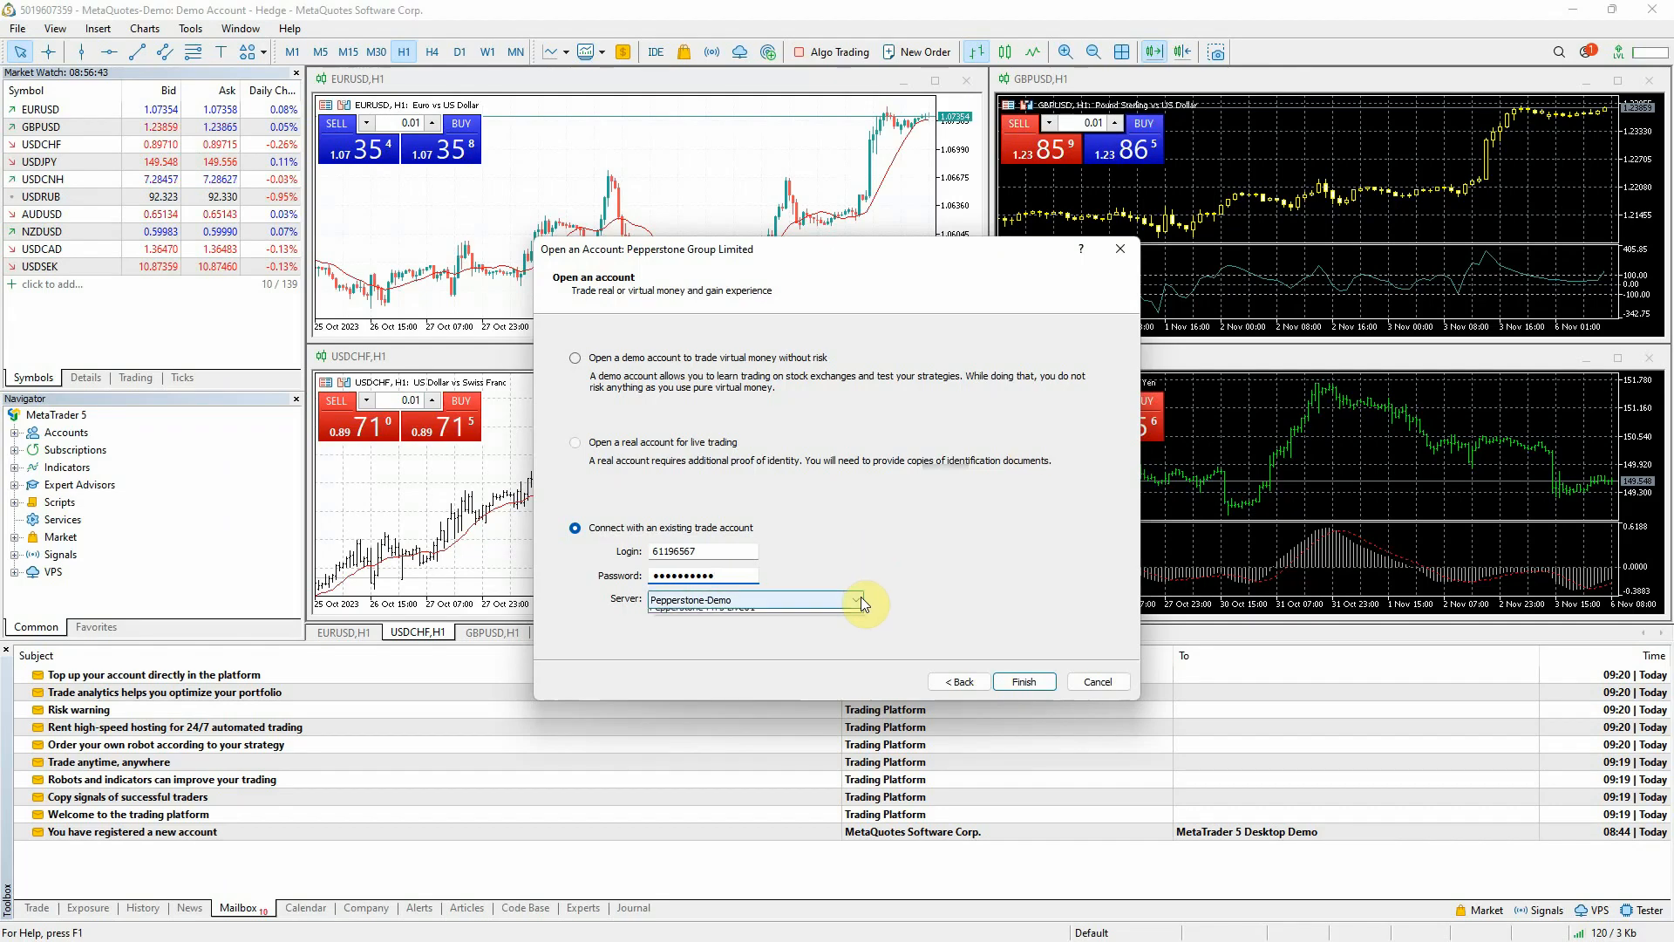
left_click(805, 613)
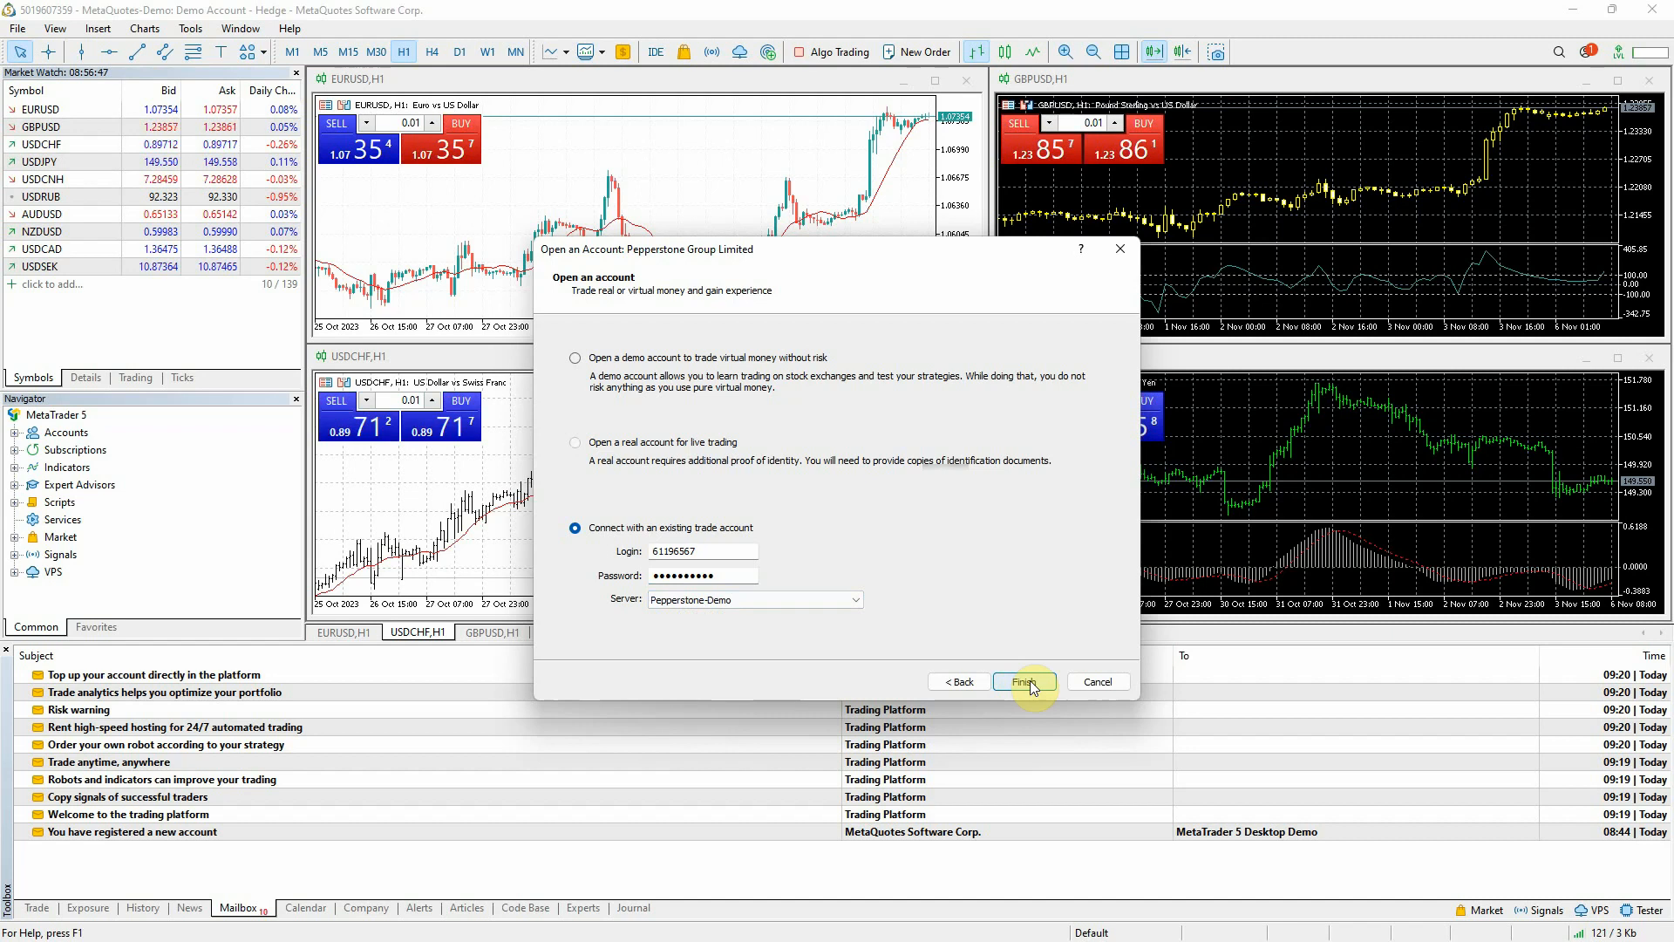
key("Return")
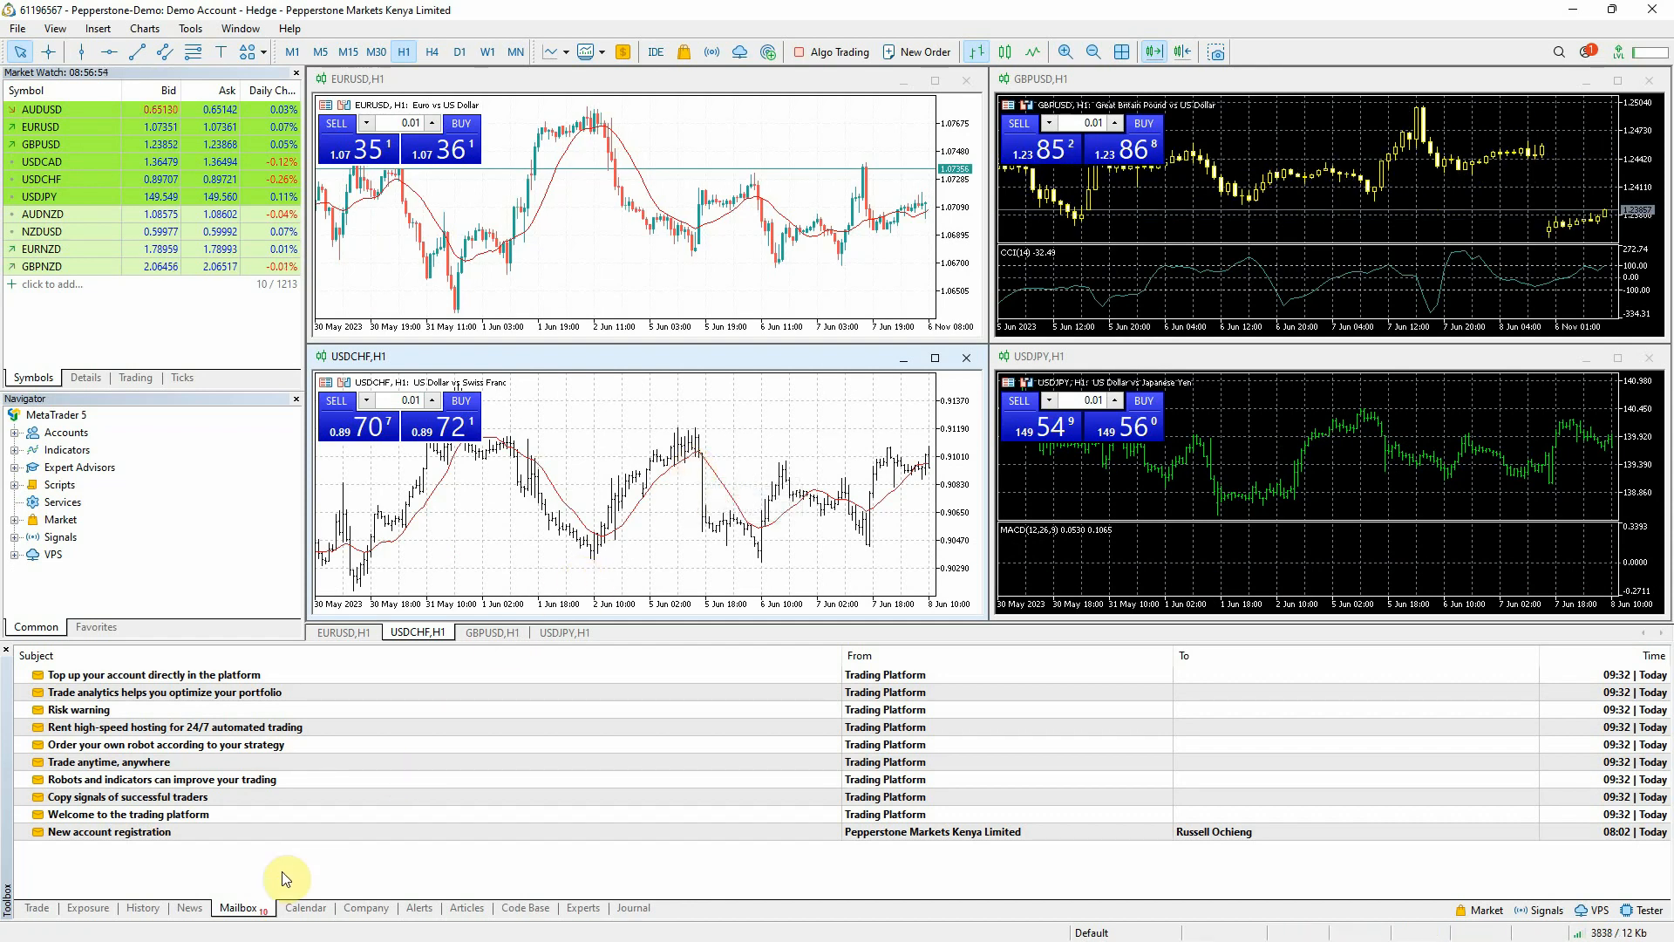
Examine the connected account's open trades with its balance, and its asset exposure
left_click(37, 910)
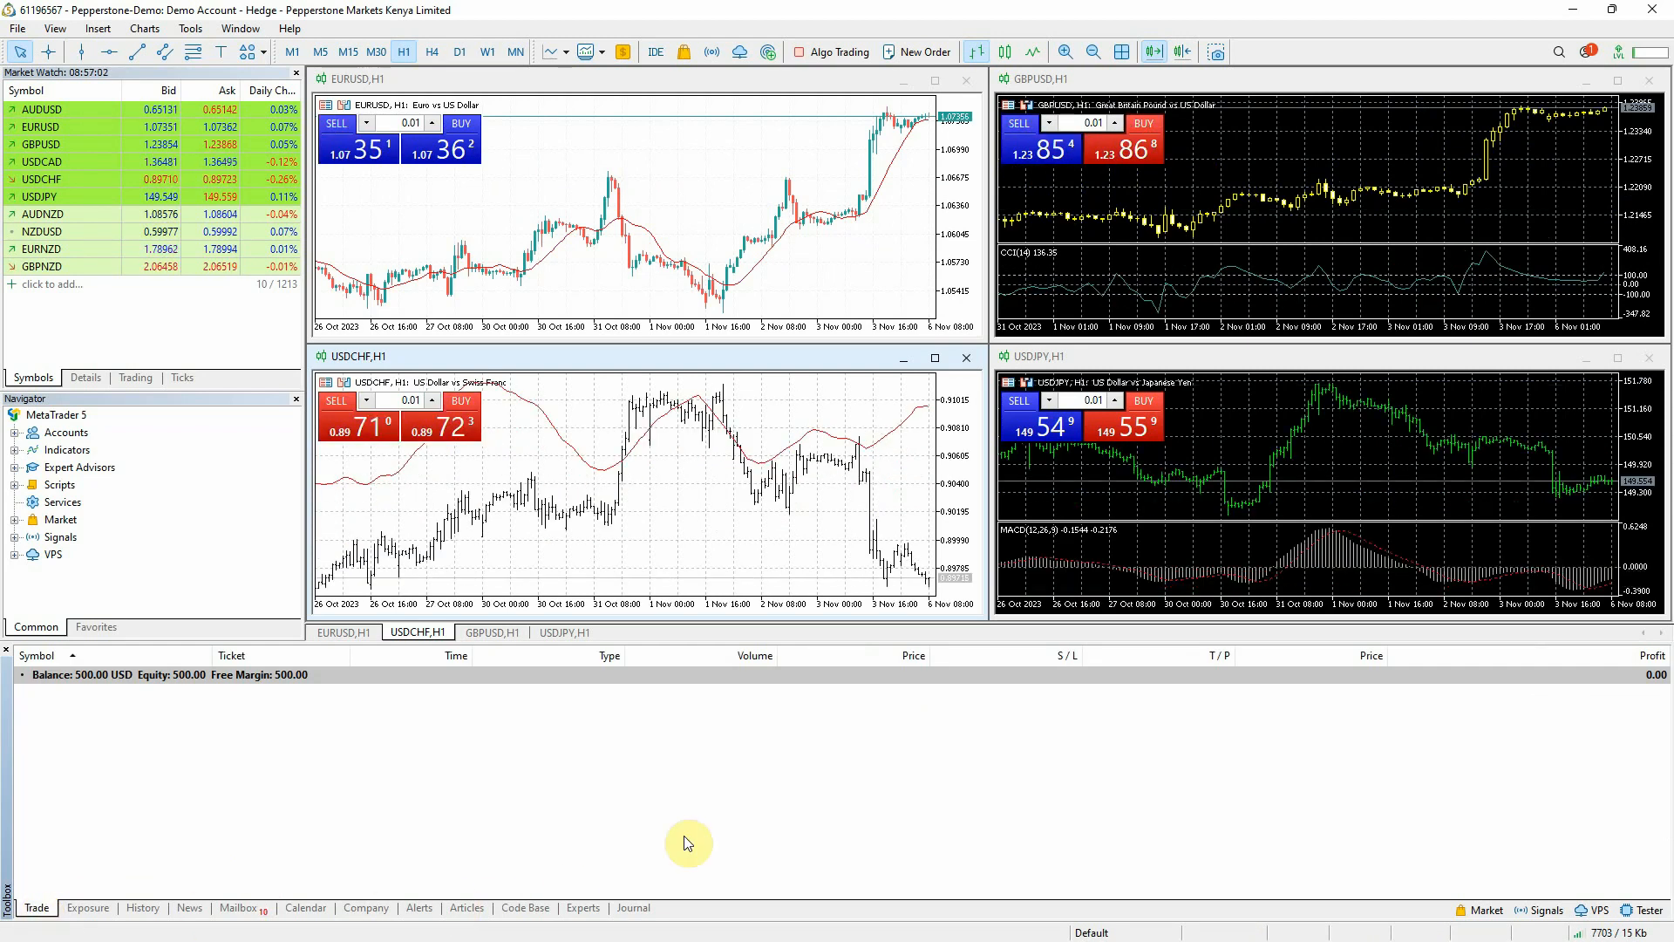
left_click(87, 913)
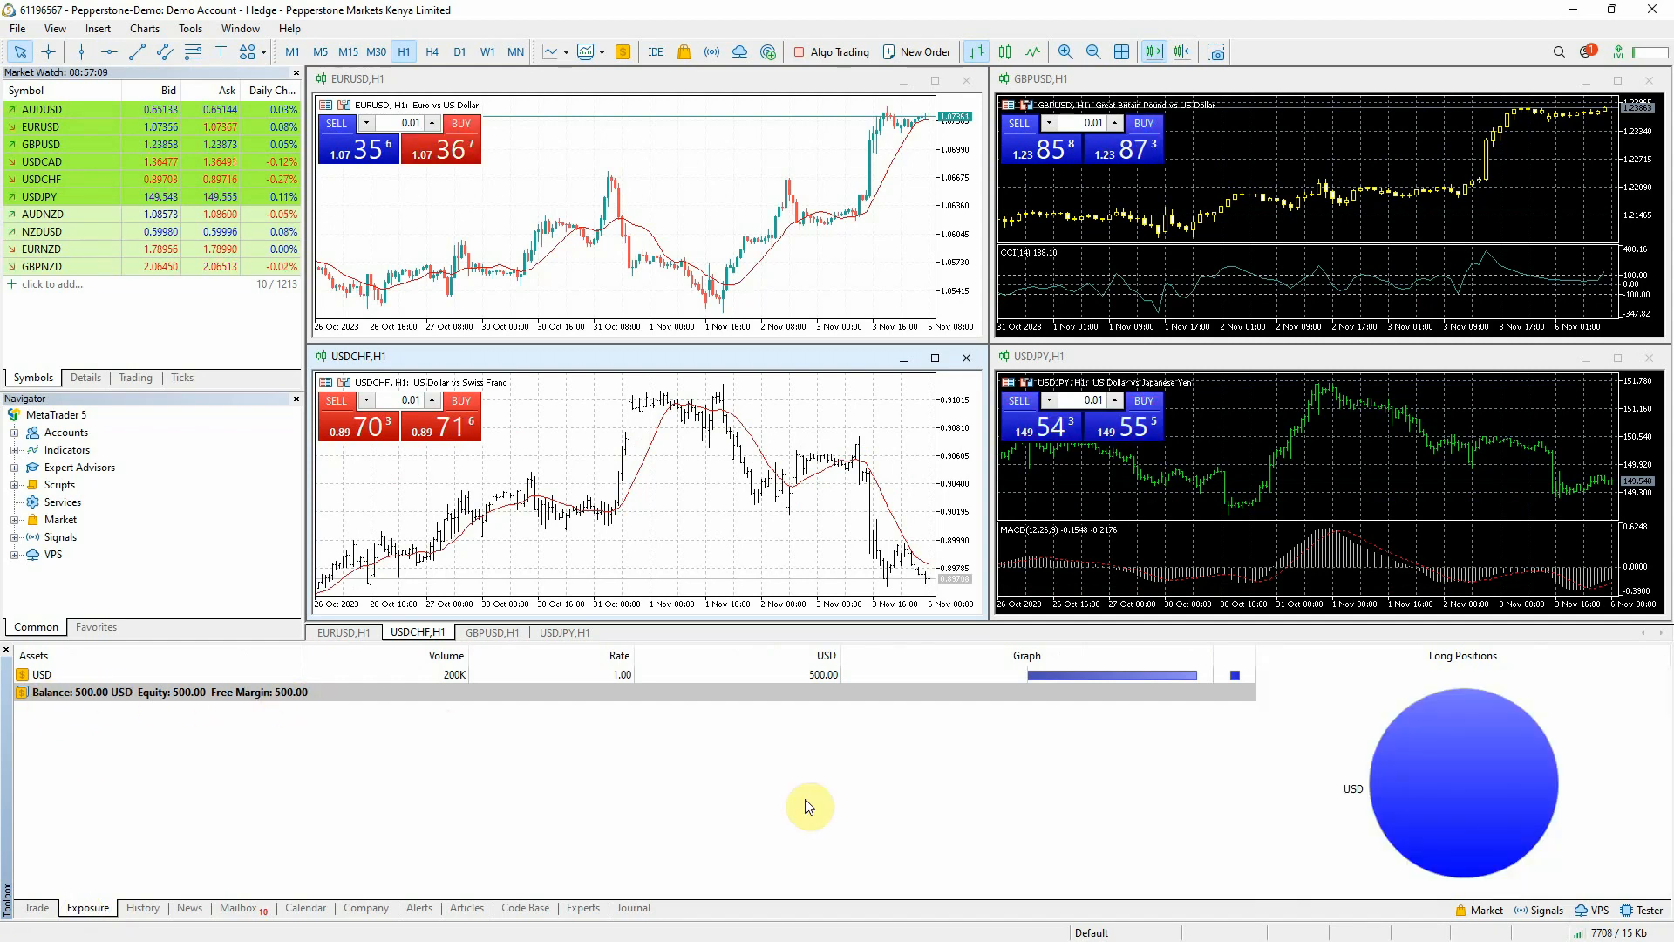
Switch to the Pepperstone client area in the browser, deposit 10000 into the demo account and return to MetaTrader 5
left_click(1050, 926)
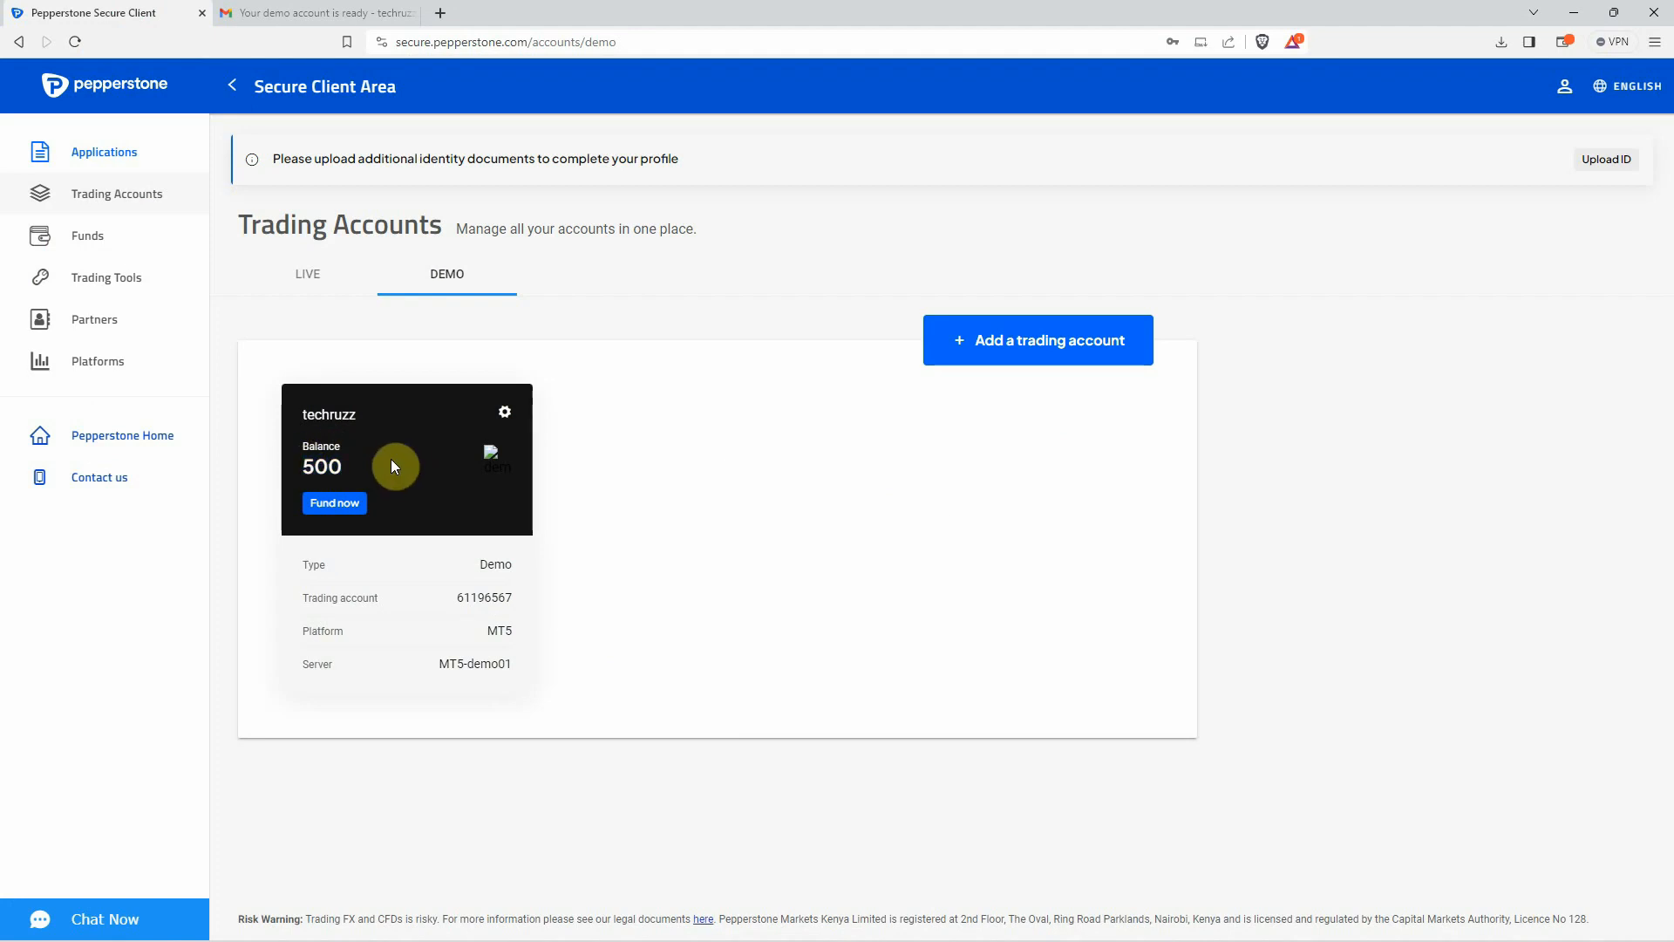
left_click(338, 503)
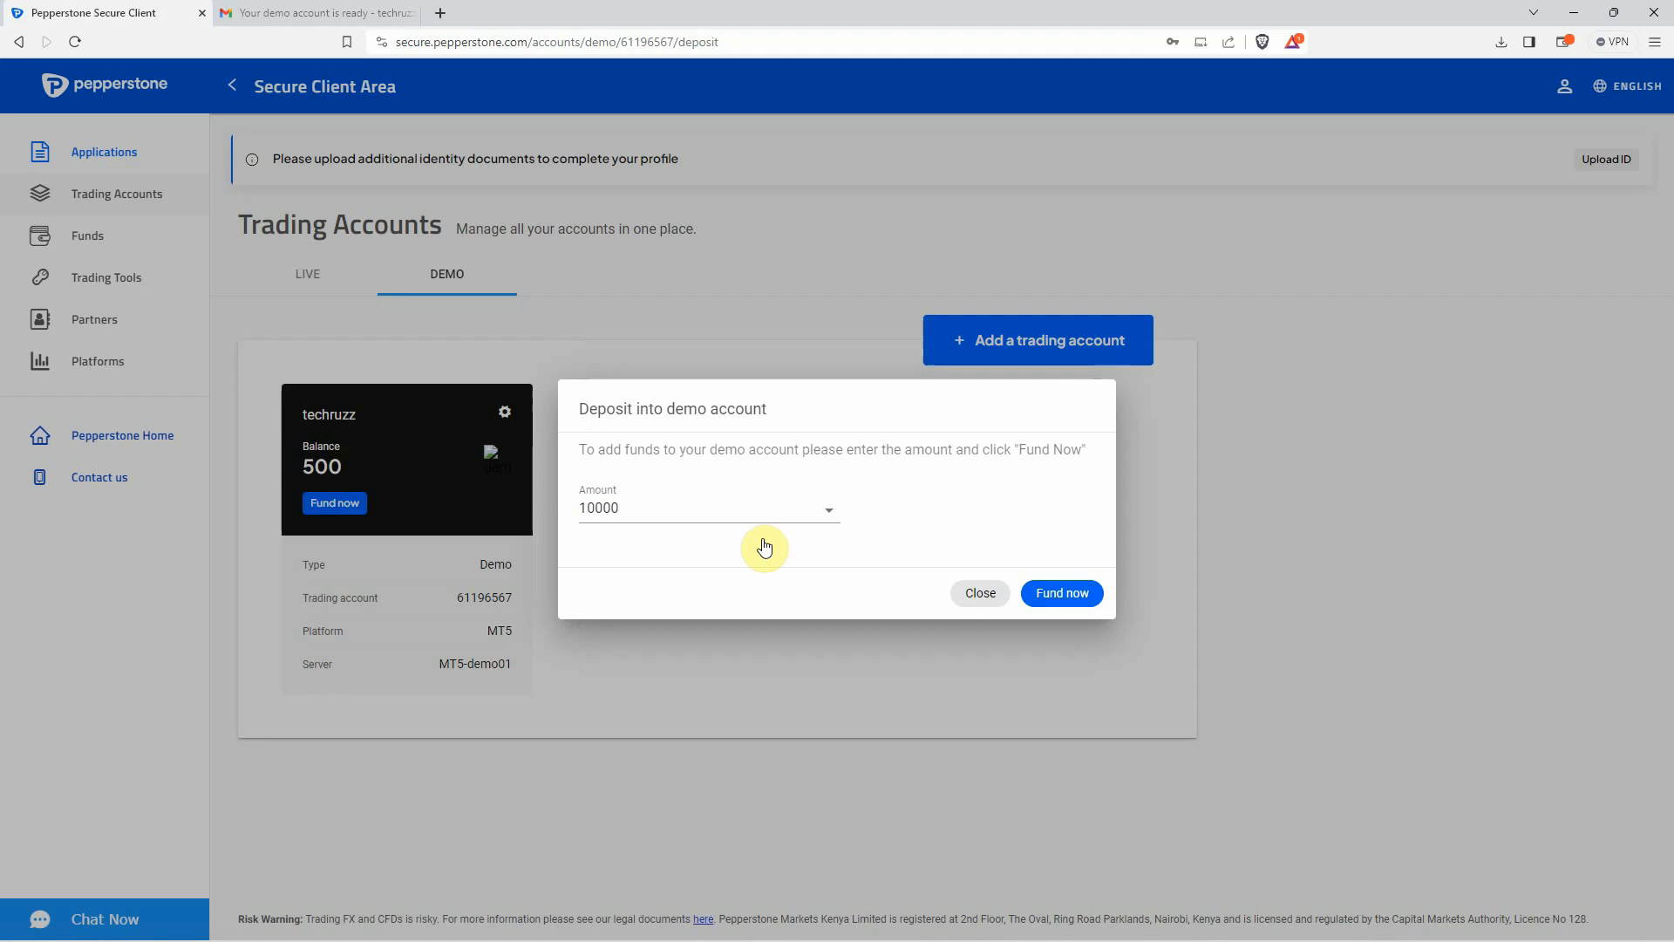
left_click(781, 514)
left_click(602, 625)
left_click(1059, 600)
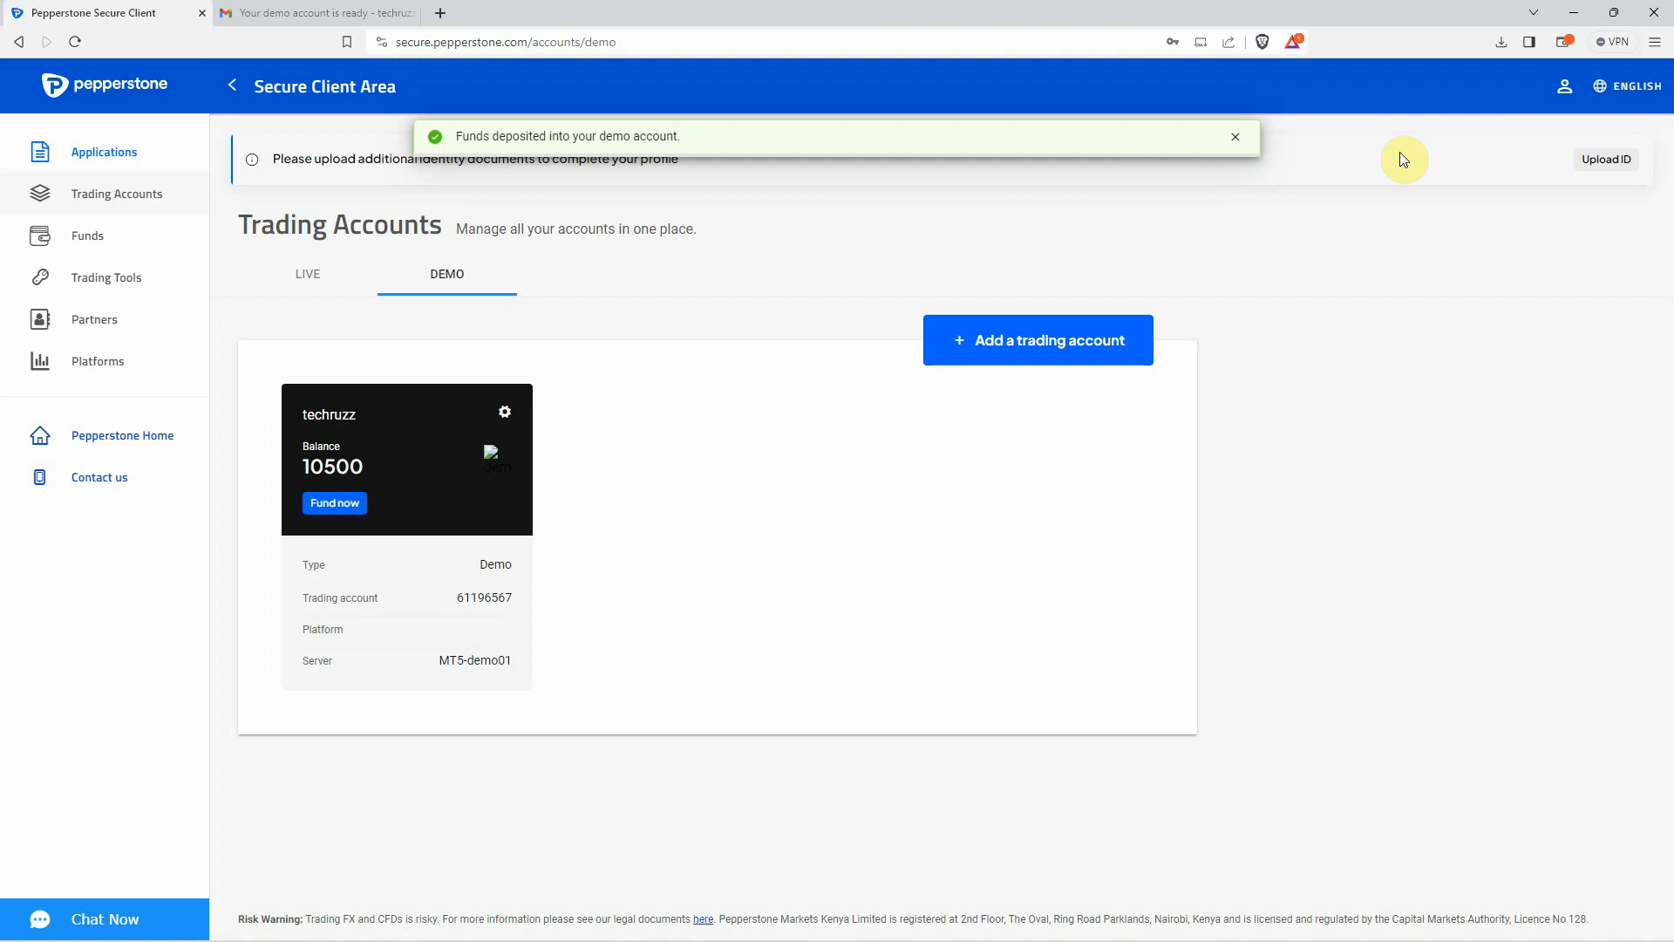
left_click(1573, 14)
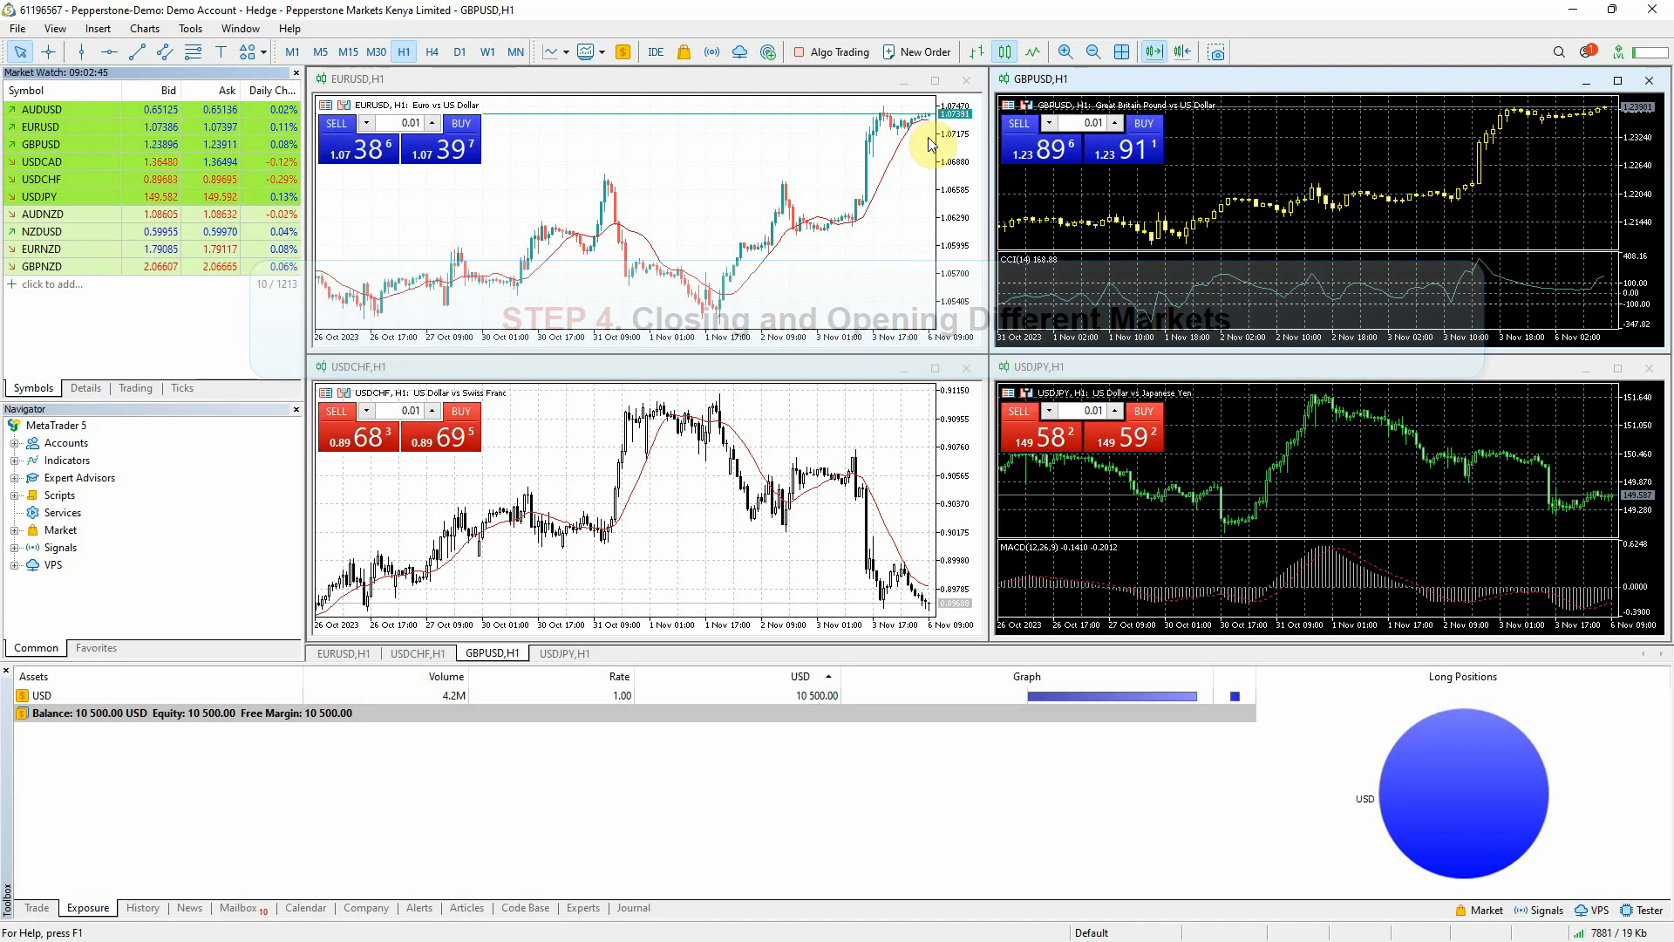
Close the EURUSD, USDCHF, GBPUSD and USDJPY charts
left_click(966, 80)
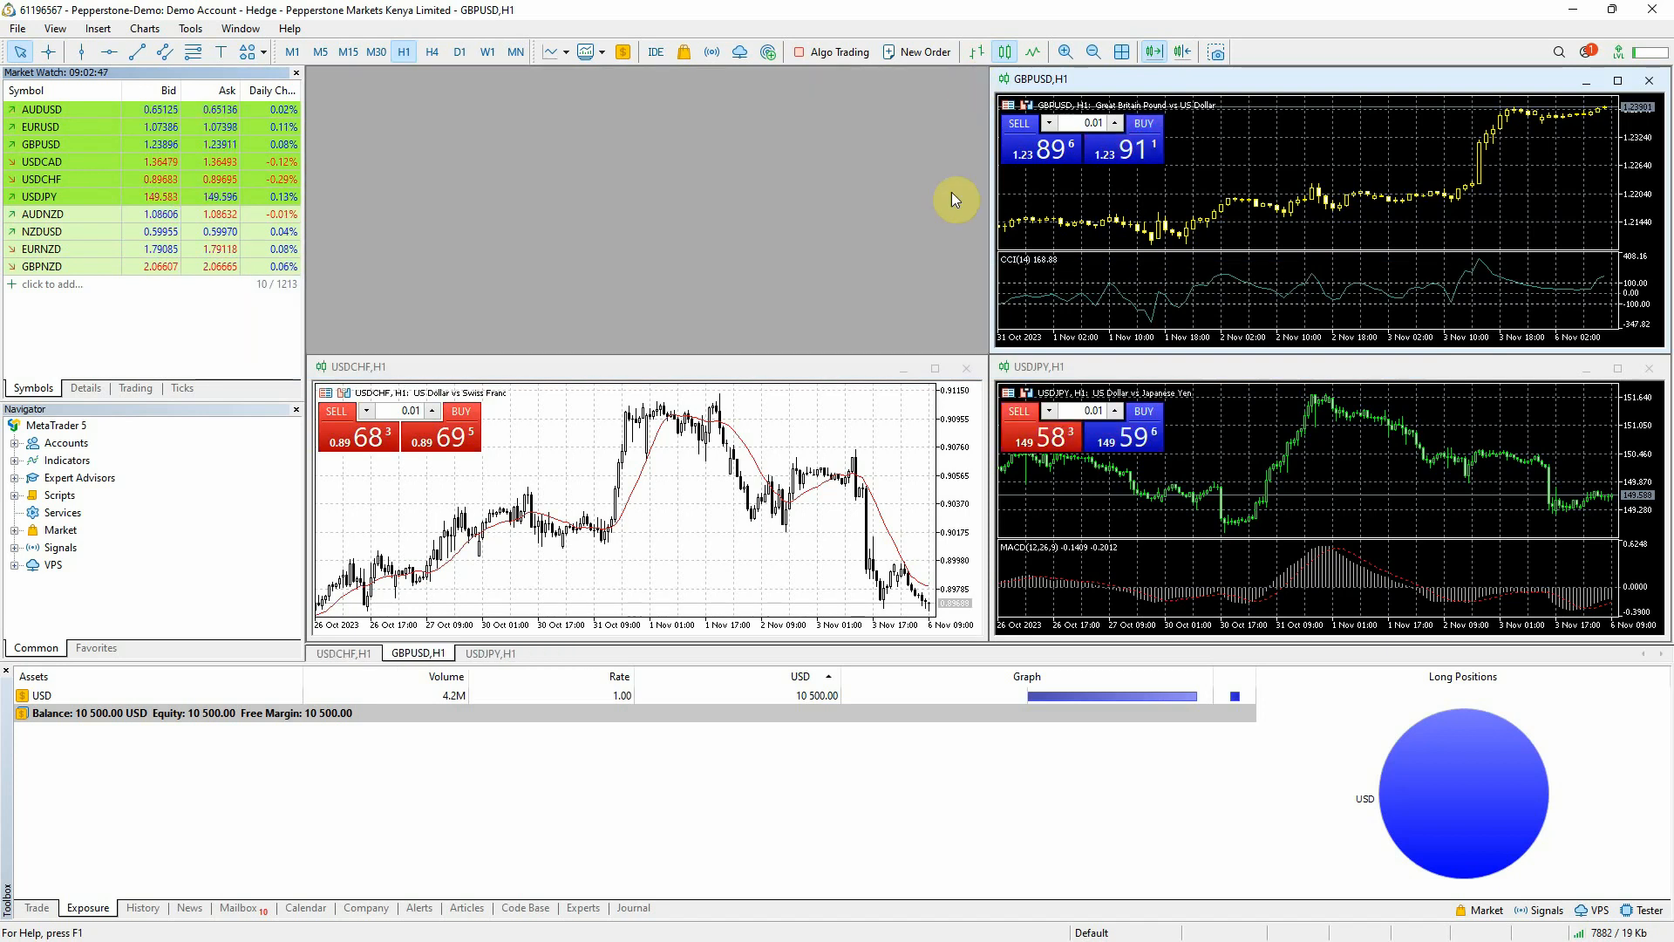
left_click(966, 367)
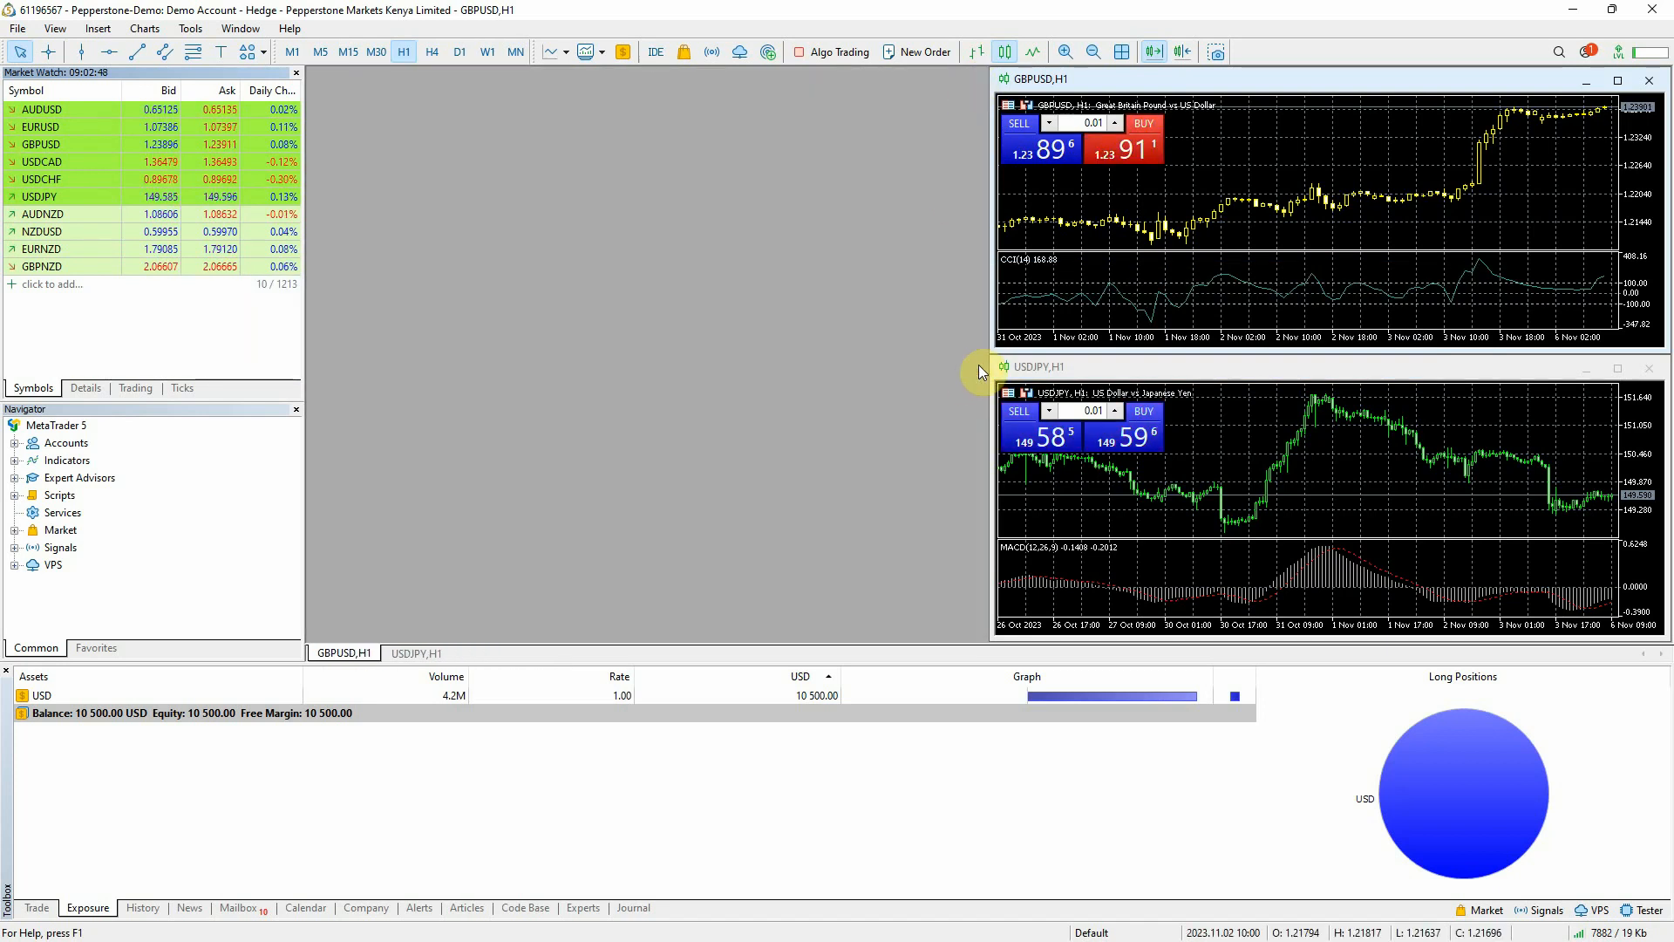
left_click(1648, 80)
left_click(1646, 370)
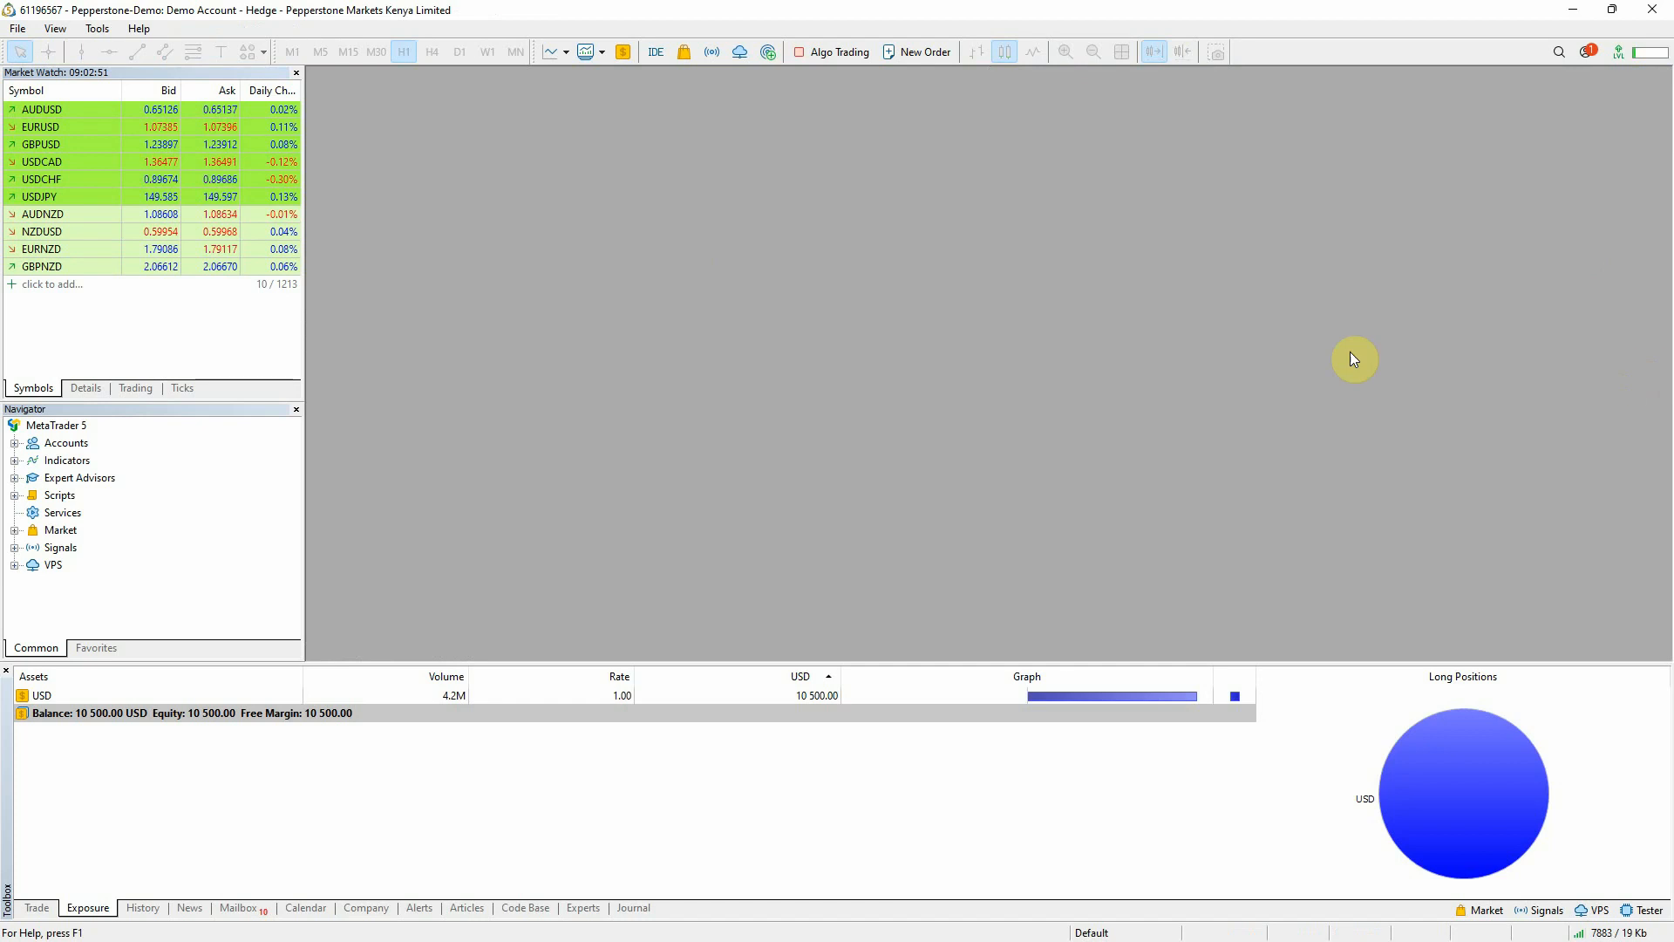
Hide the major pairs AUDUSD, EURUSD, GBPUSD, USDCAD, USDCHF and USDJPY from Market Watch one by one
right_click(70, 109)
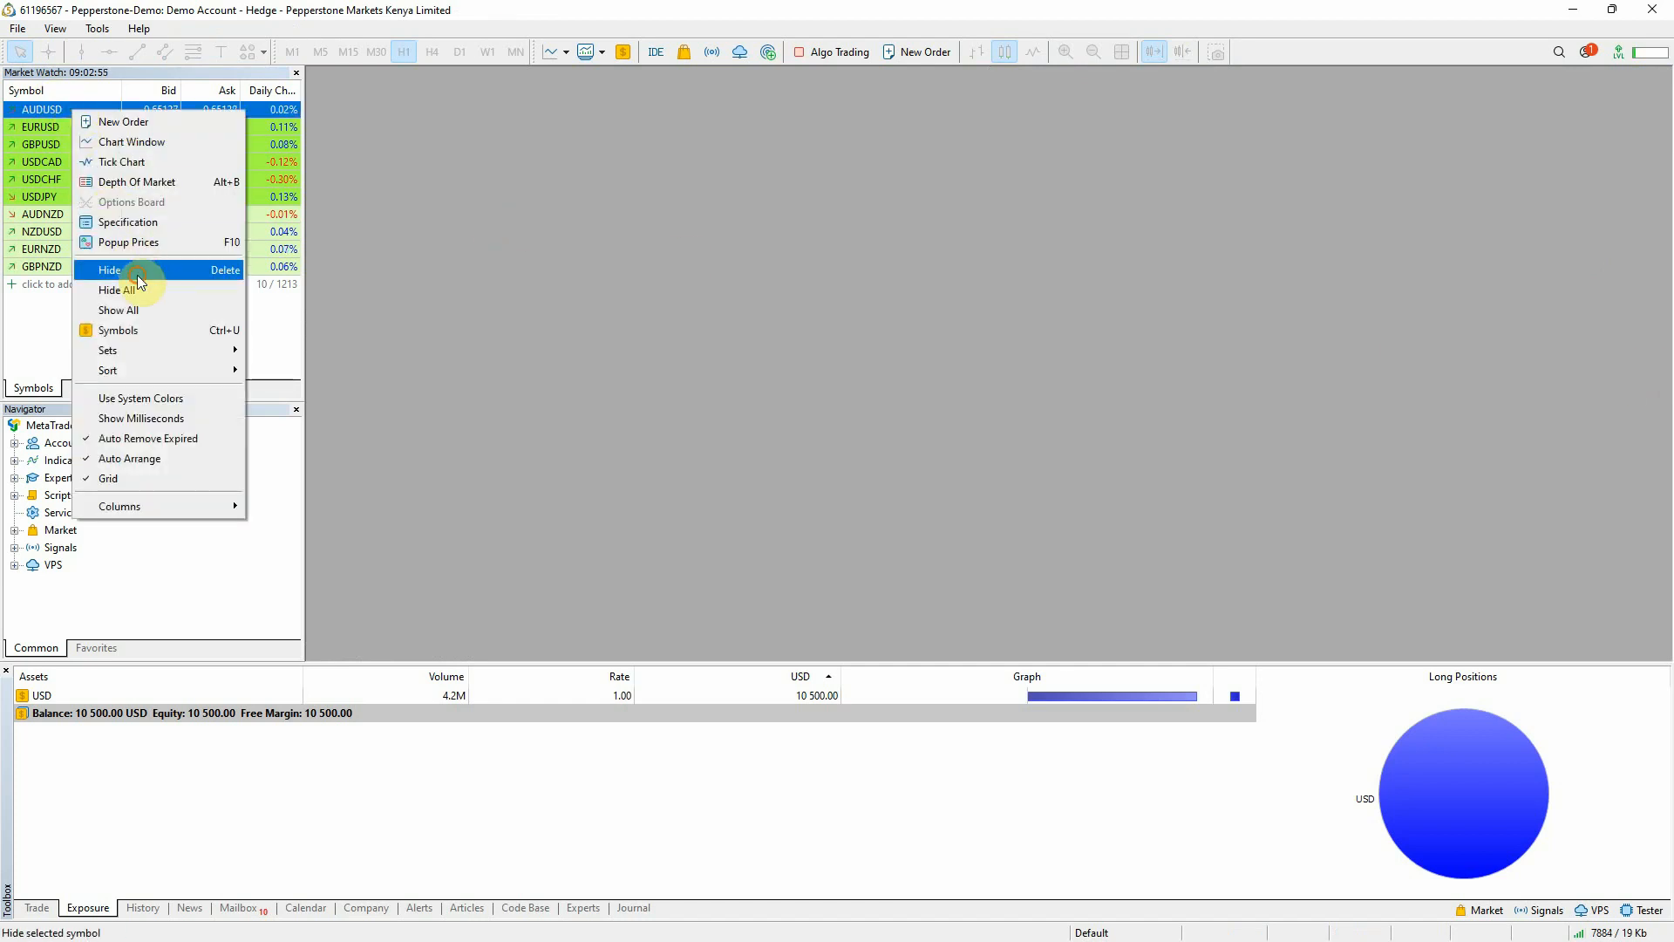
left_click(135, 271)
right_click(76, 111)
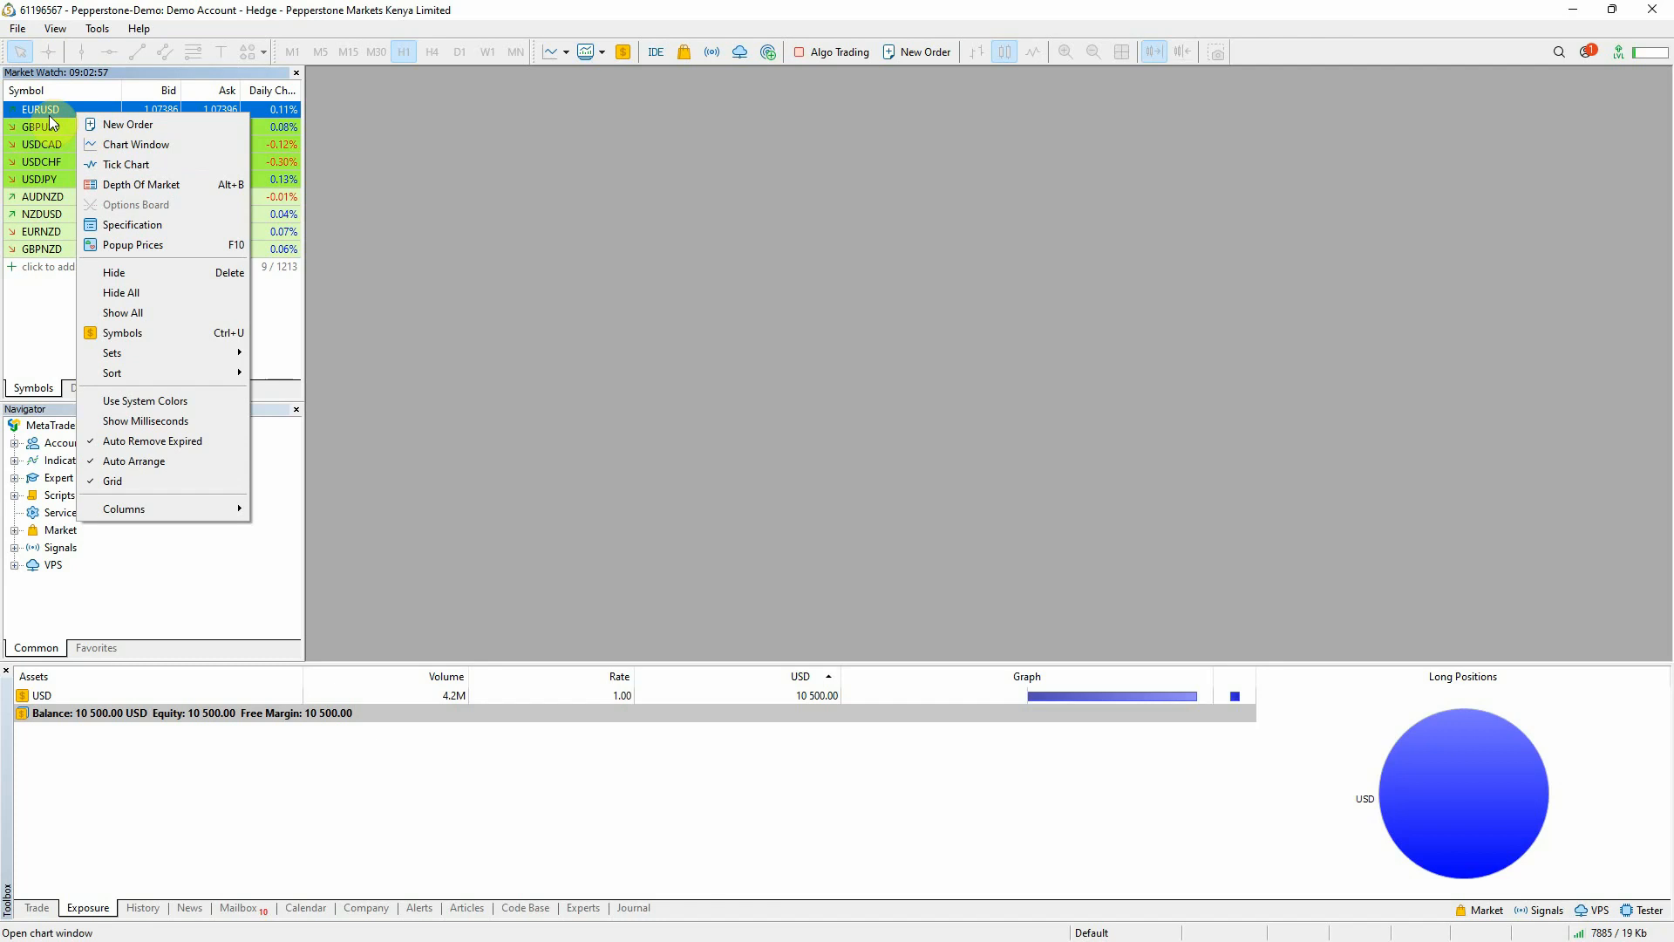
left_click(58, 127)
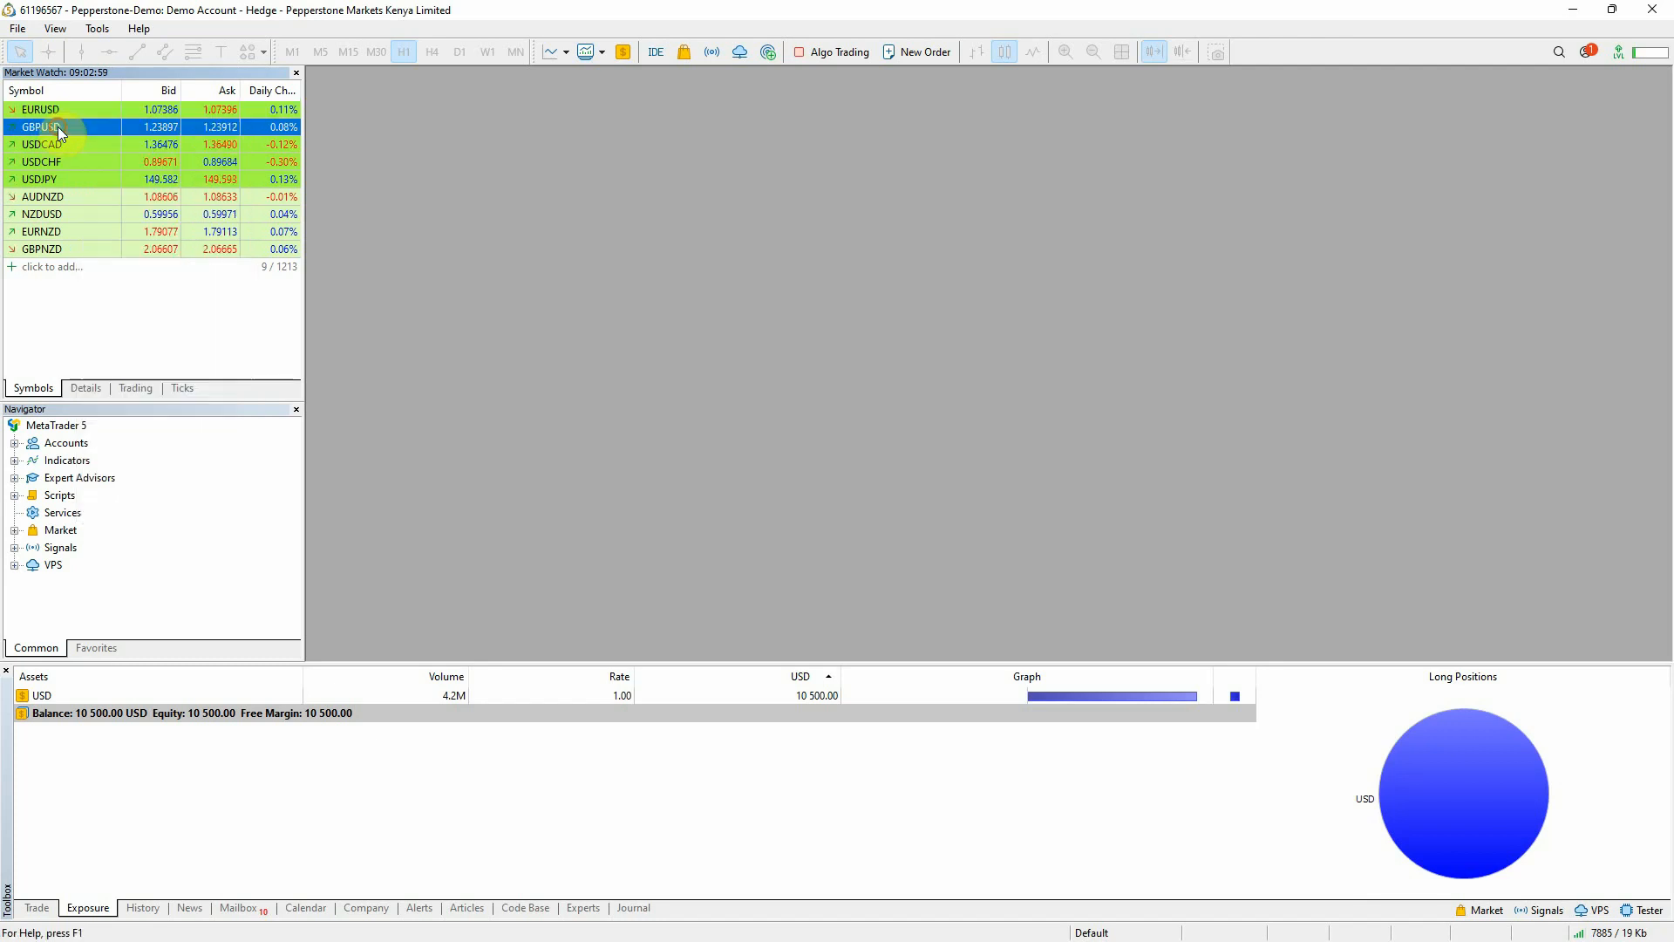
right_click(70, 113)
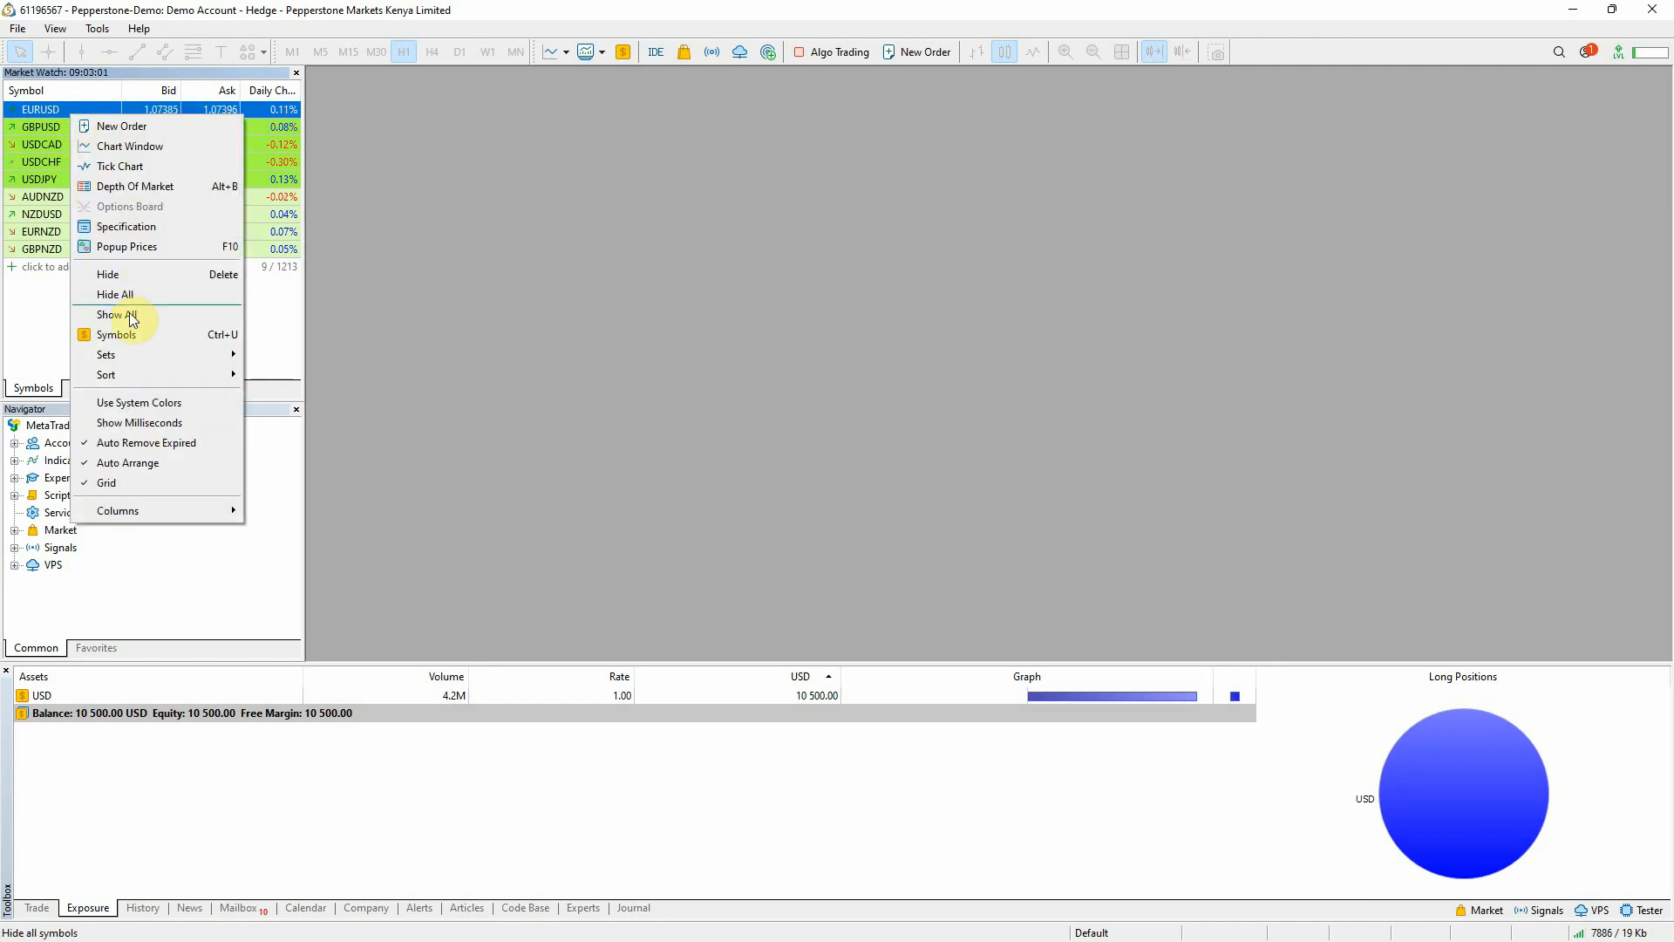
left_click(133, 273)
right_click(72, 108)
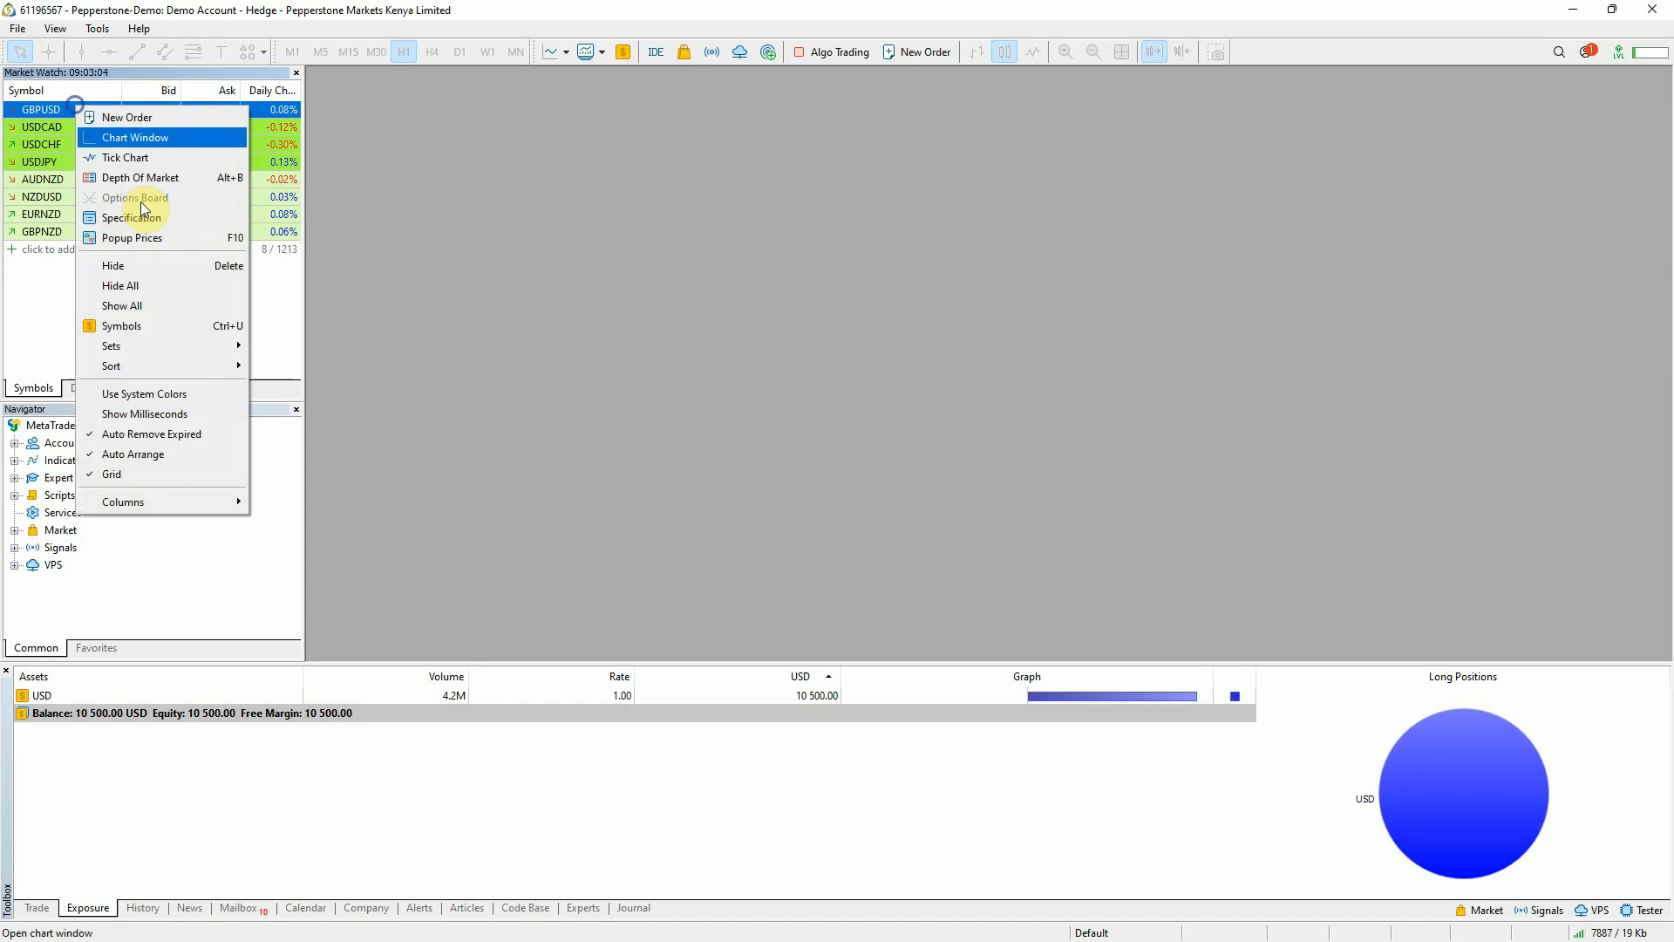
left_click(157, 264)
right_click(98, 109)
left_click(173, 275)
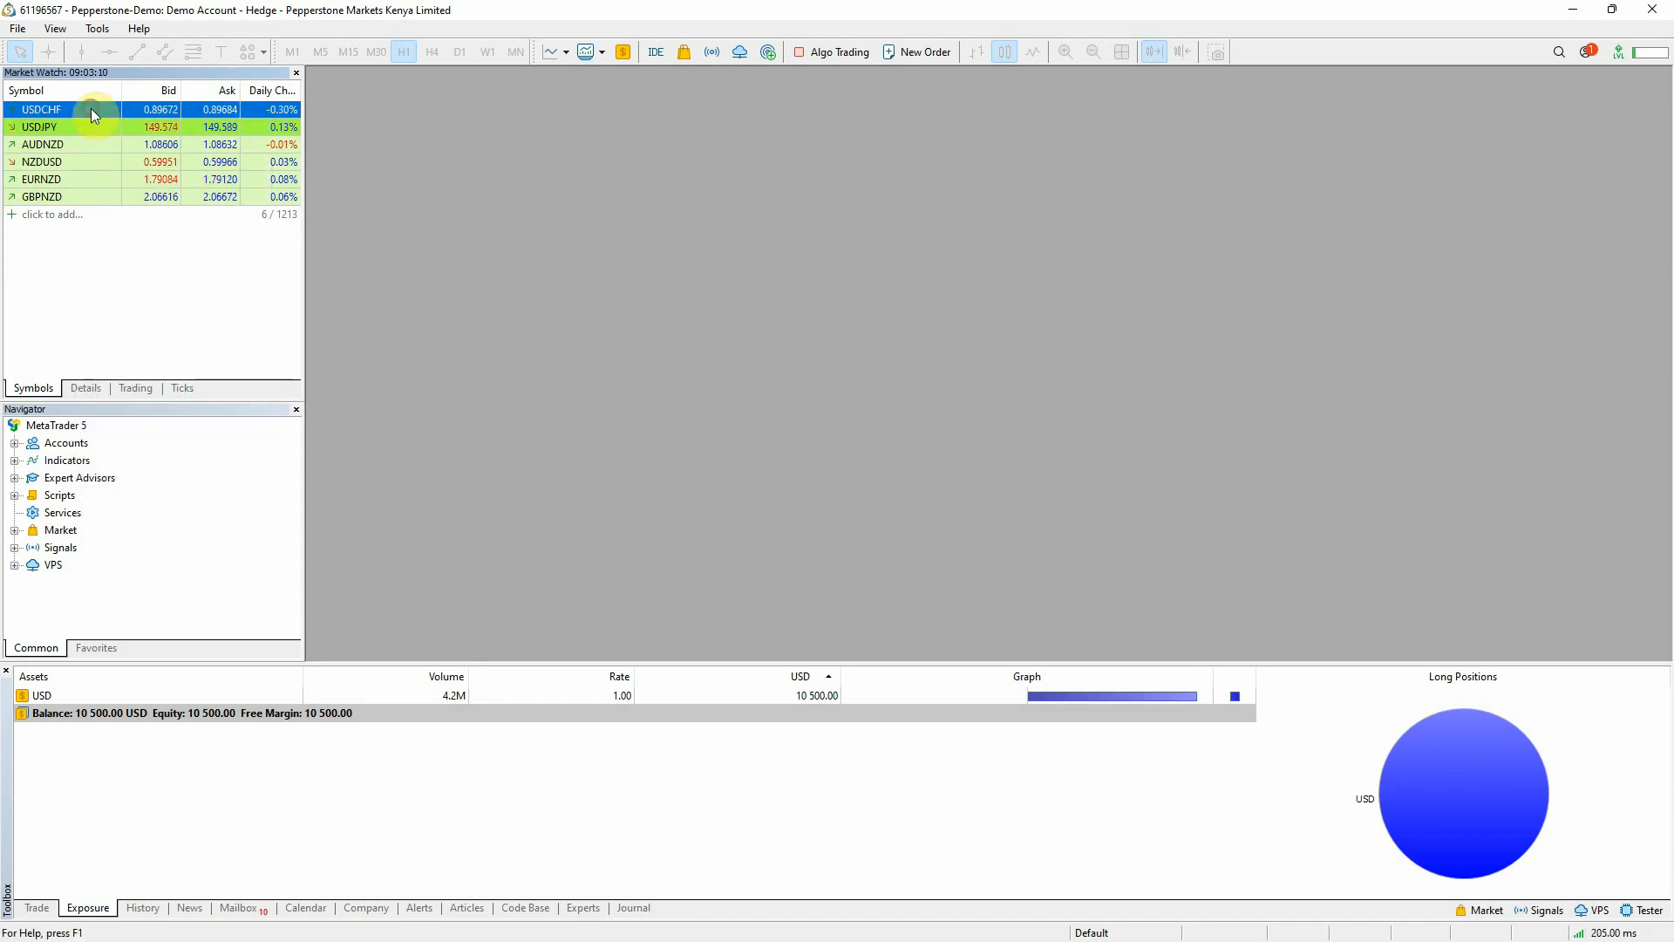
right_click(91, 108)
left_click(166, 270)
right_click(92, 112)
left_click(165, 271)
Hide AUDNZD, NZDUSD, EURNZD and GBPNZD from Market Watch to empty the symbol list
right_click(89, 110)
left_click(173, 272)
right_click(91, 109)
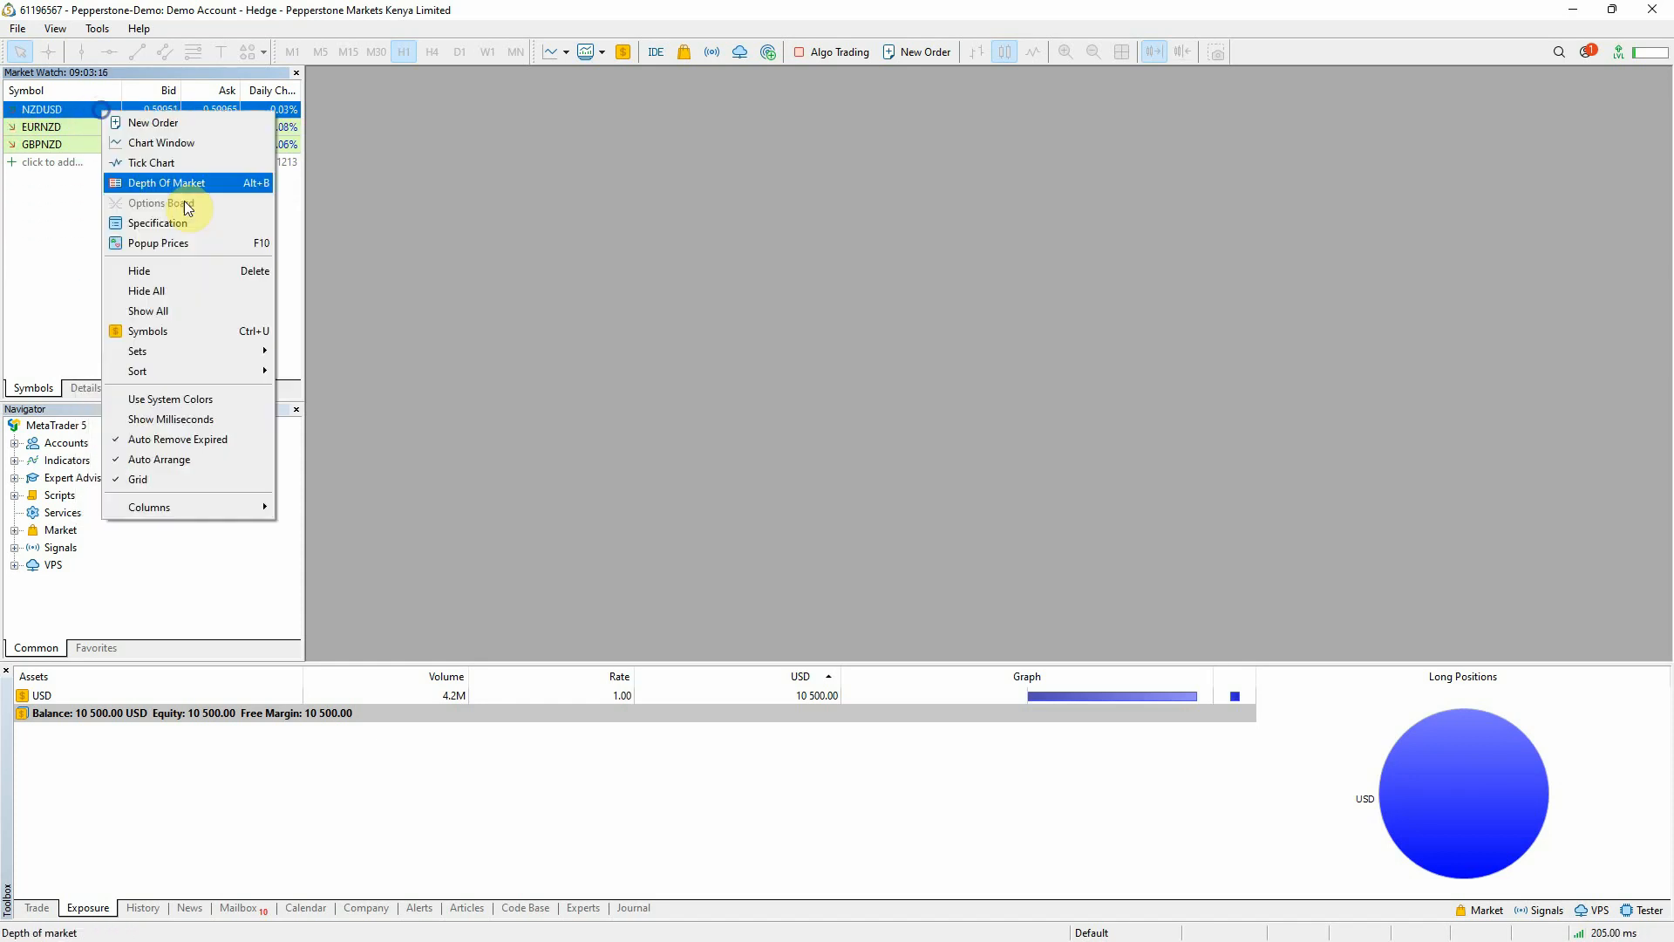
left_click(170, 271)
right_click(91, 109)
left_click(170, 271)
right_click(90, 109)
left_click(170, 271)
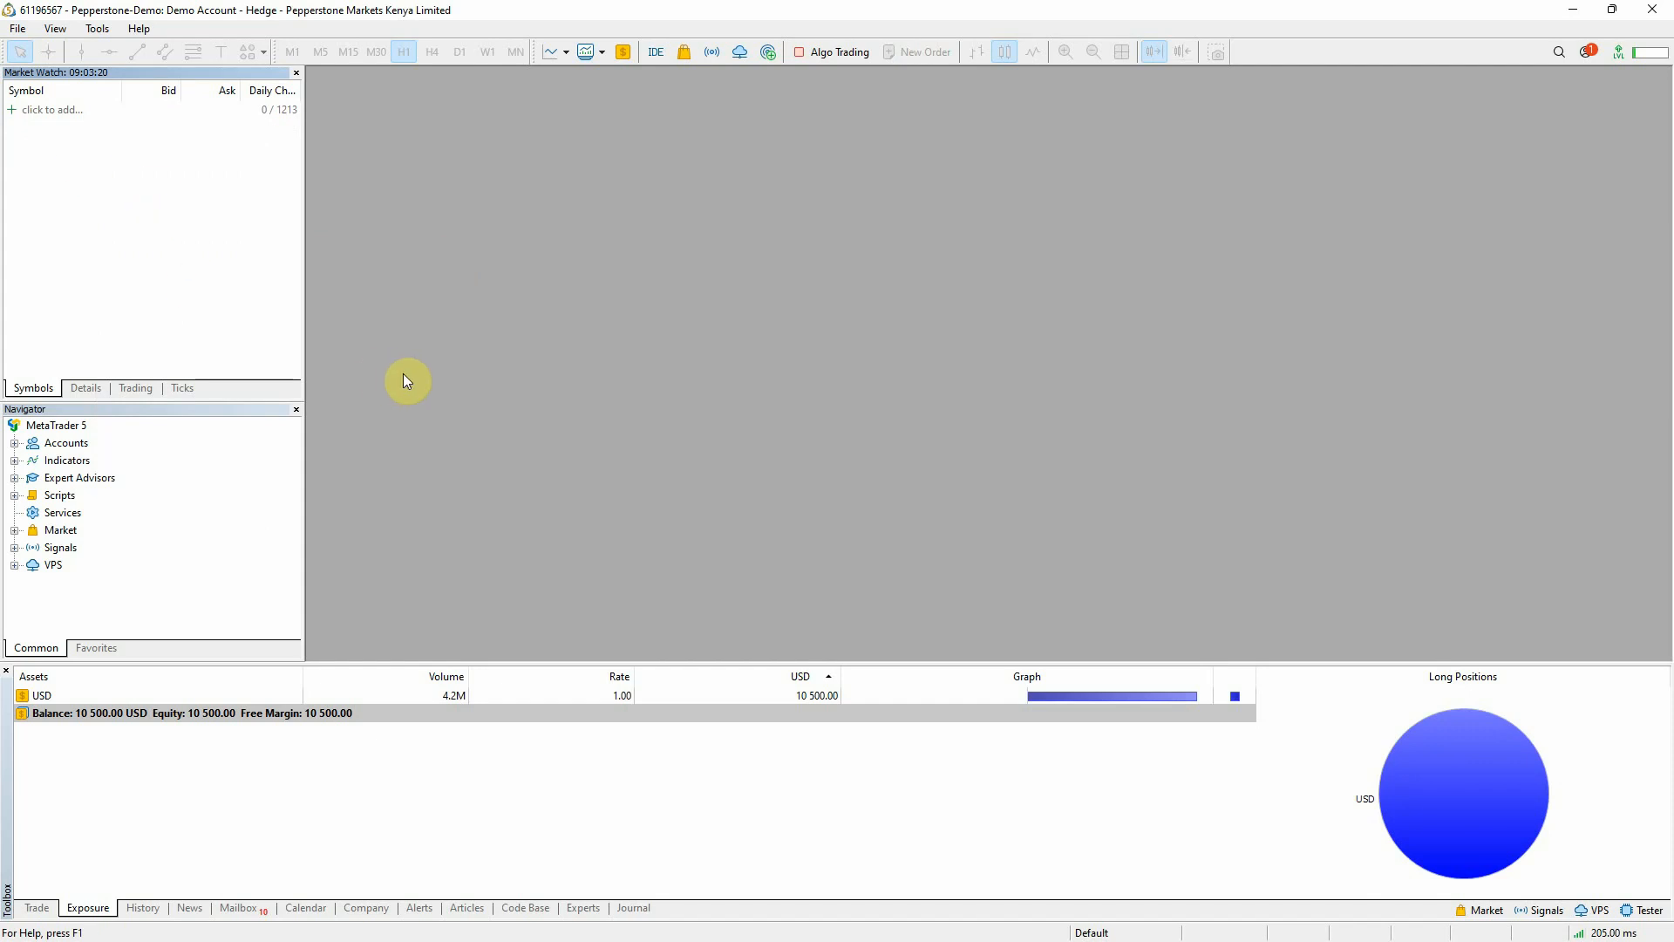
Open the full symbol list, browse to the Forex Majors group and show GBPUSD in Market Watch
left_click(622, 54)
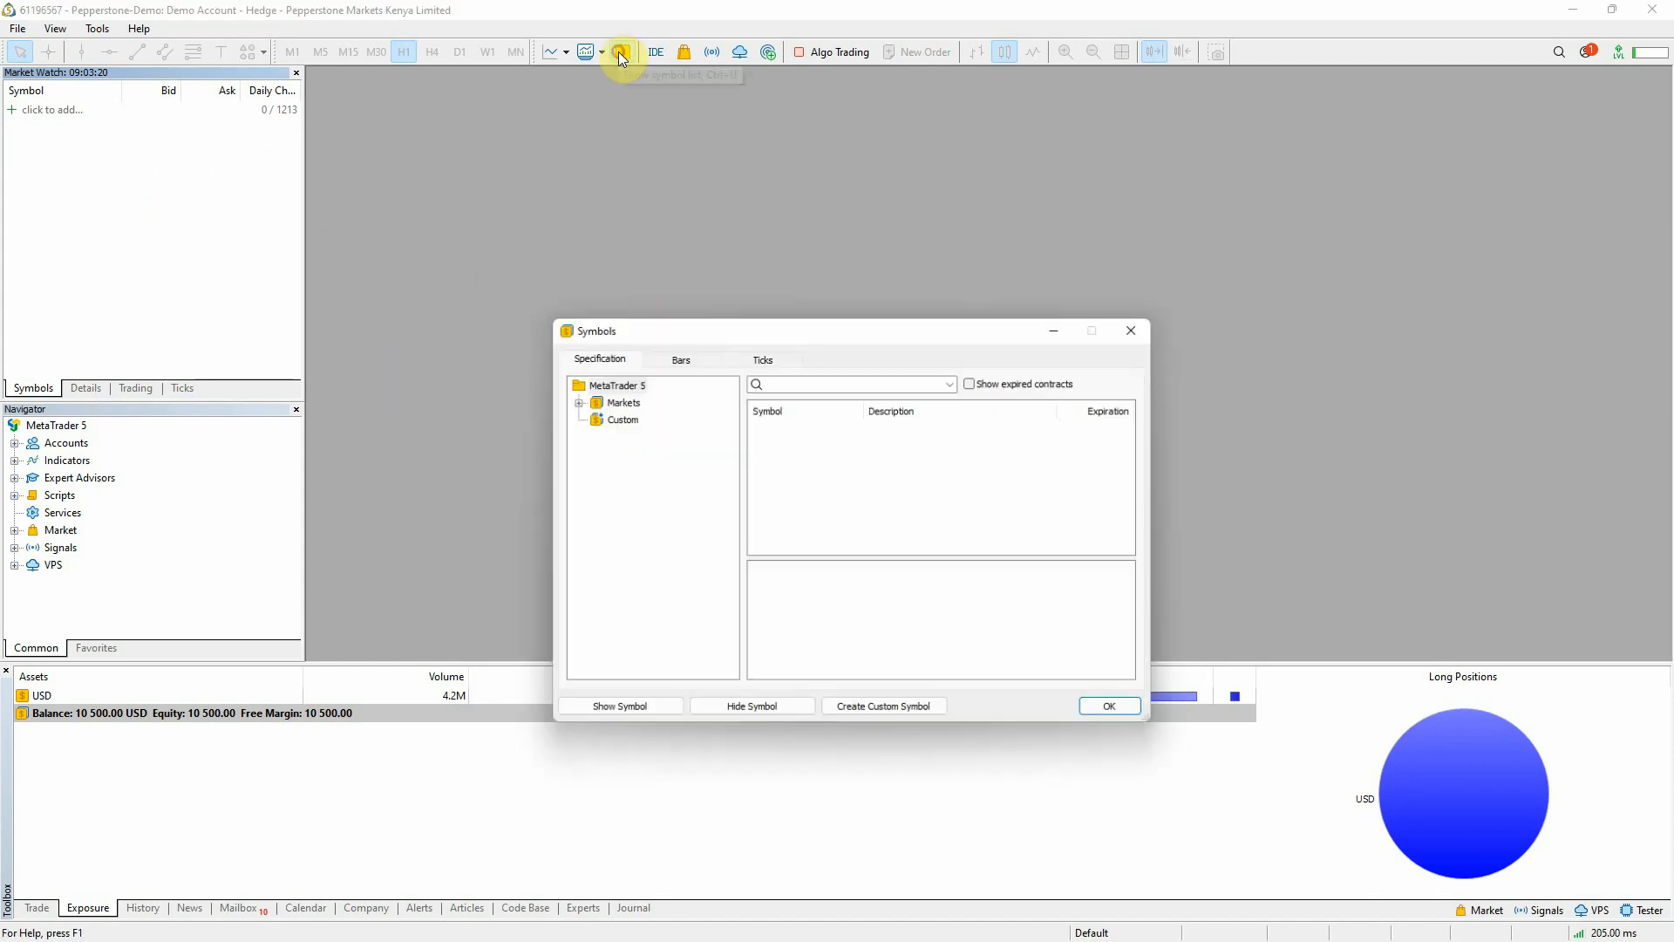
left_click_drag(658, 342, 628, 223)
left_click(544, 282)
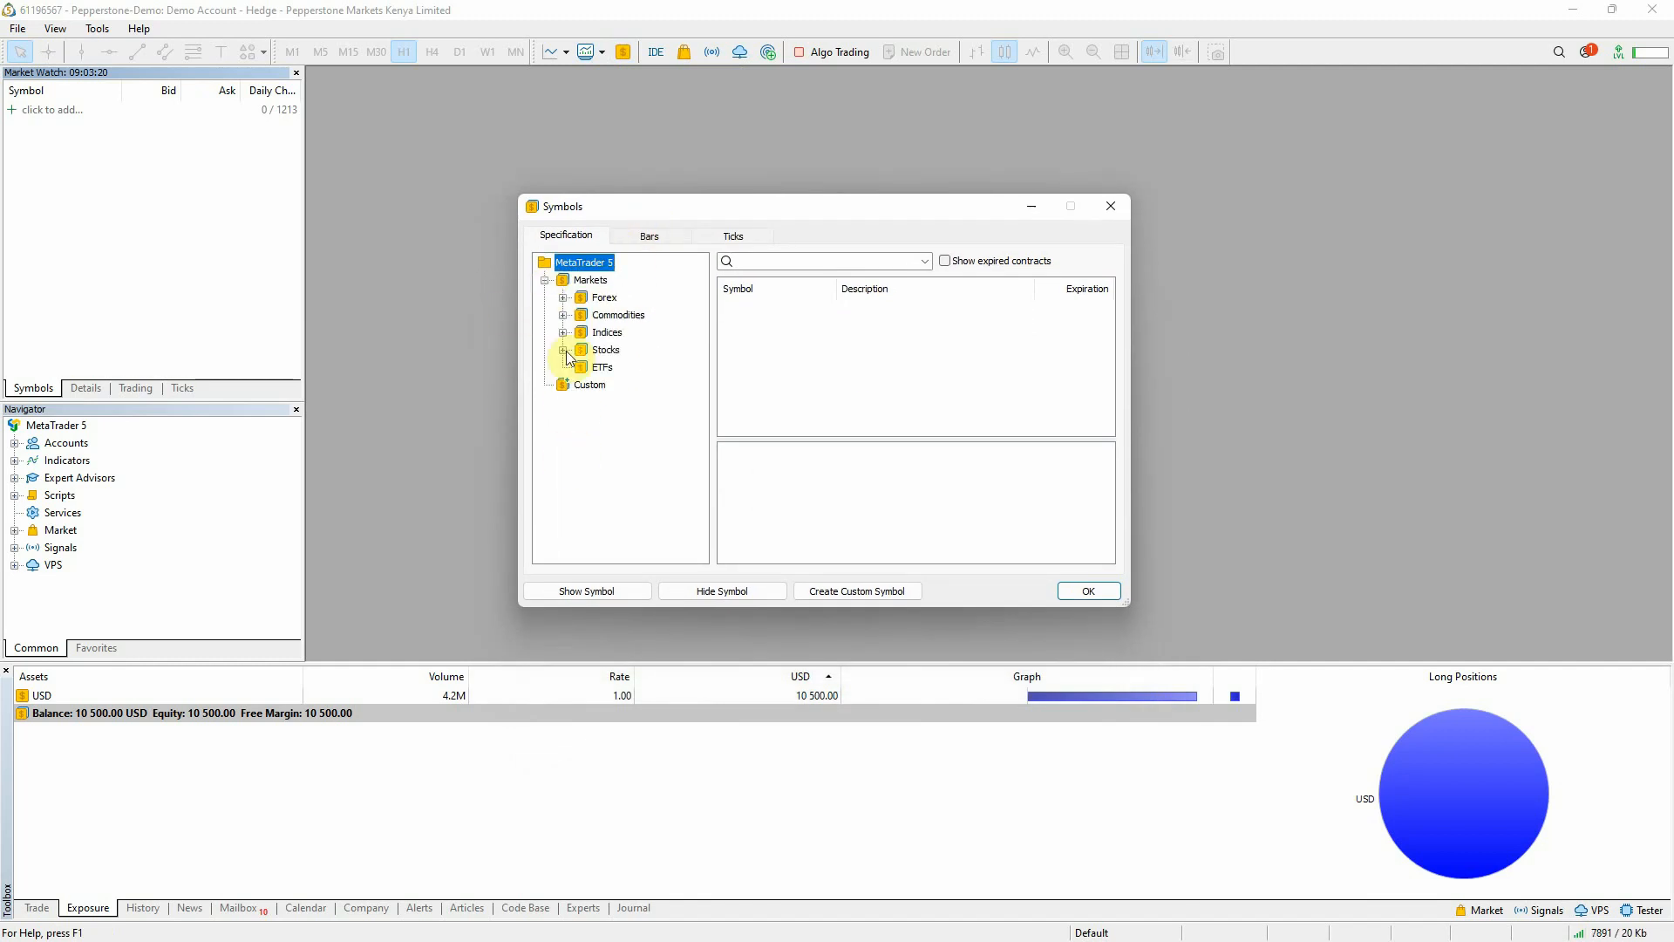
left_click(579, 302)
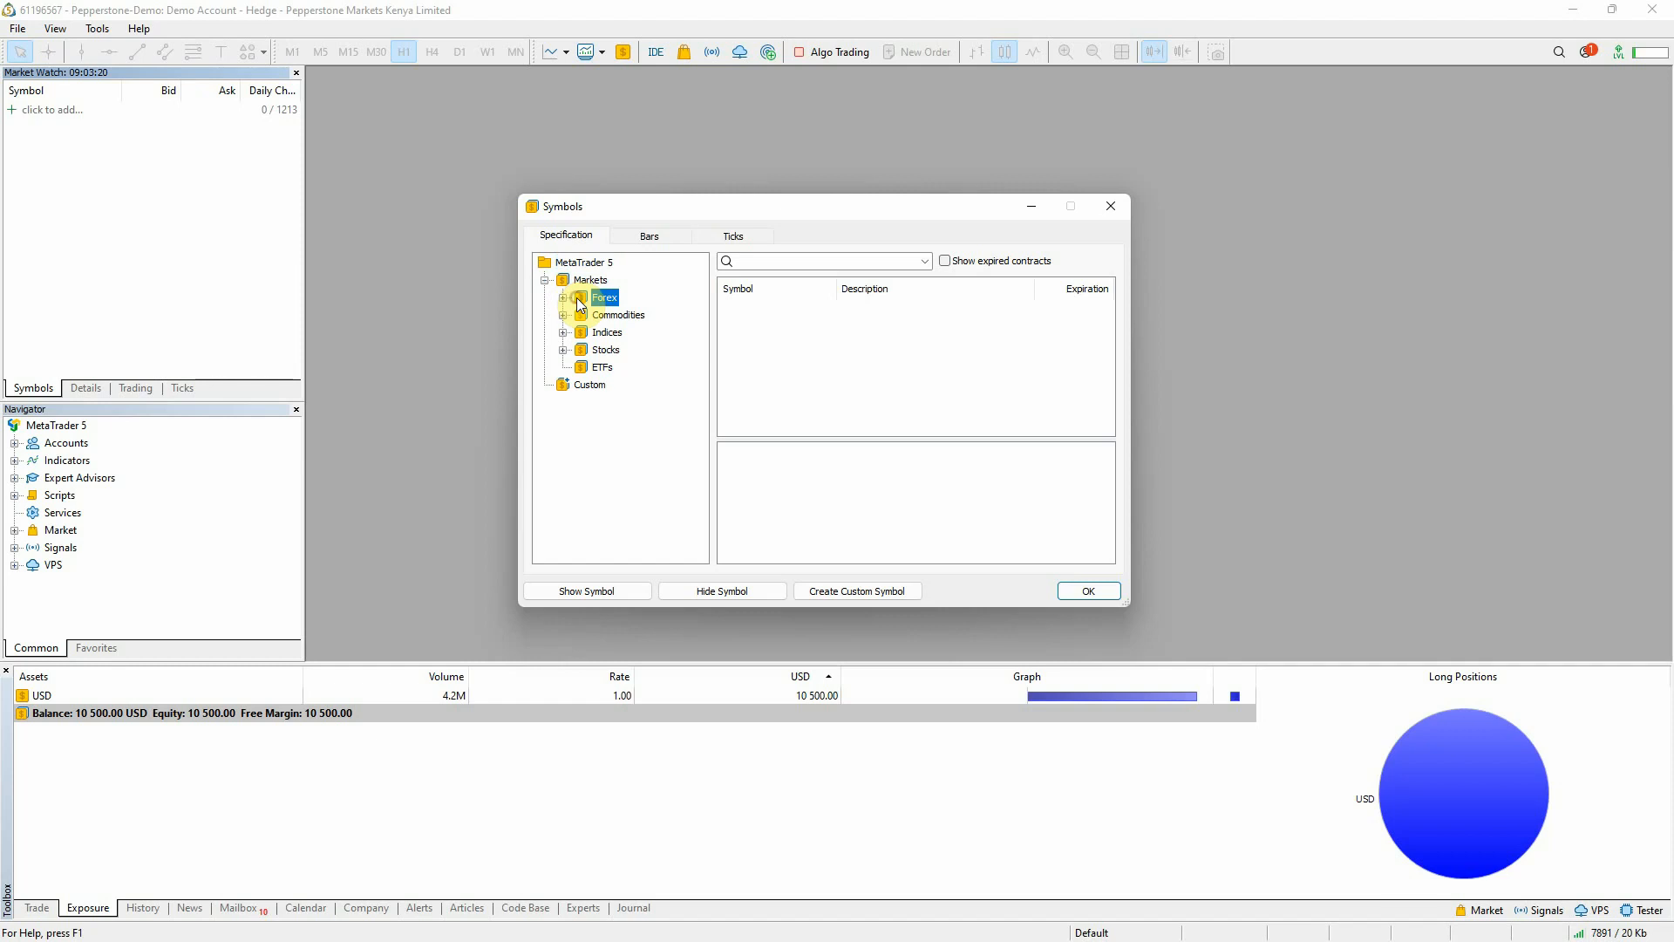
left_click(562, 298)
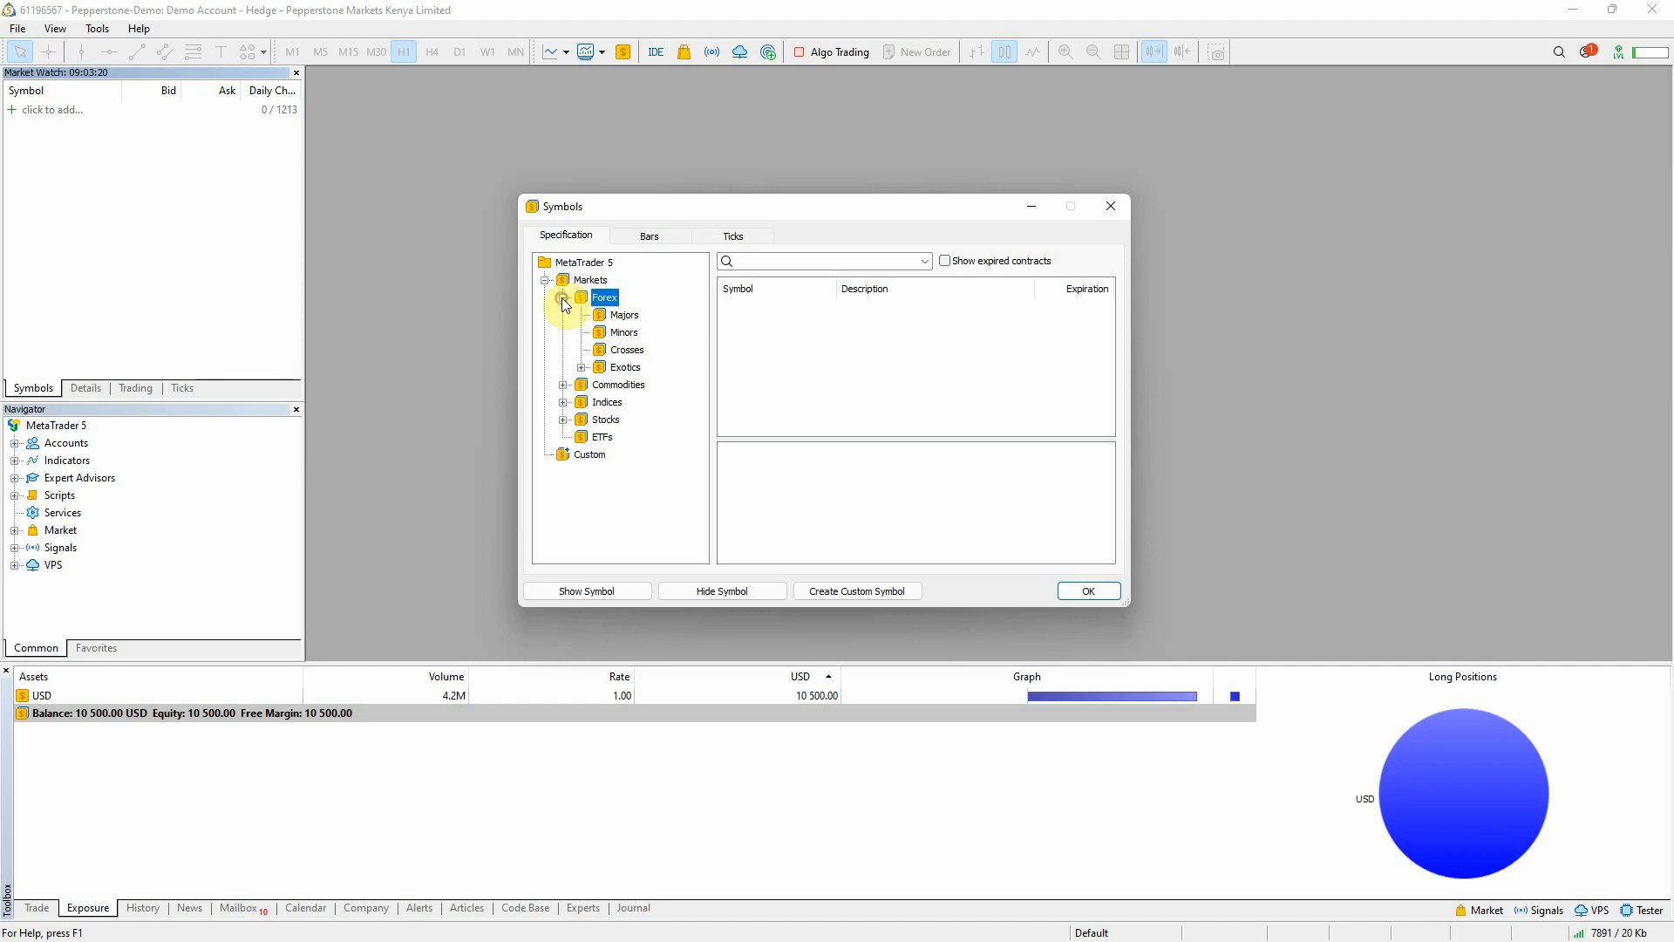
left_click(604, 319)
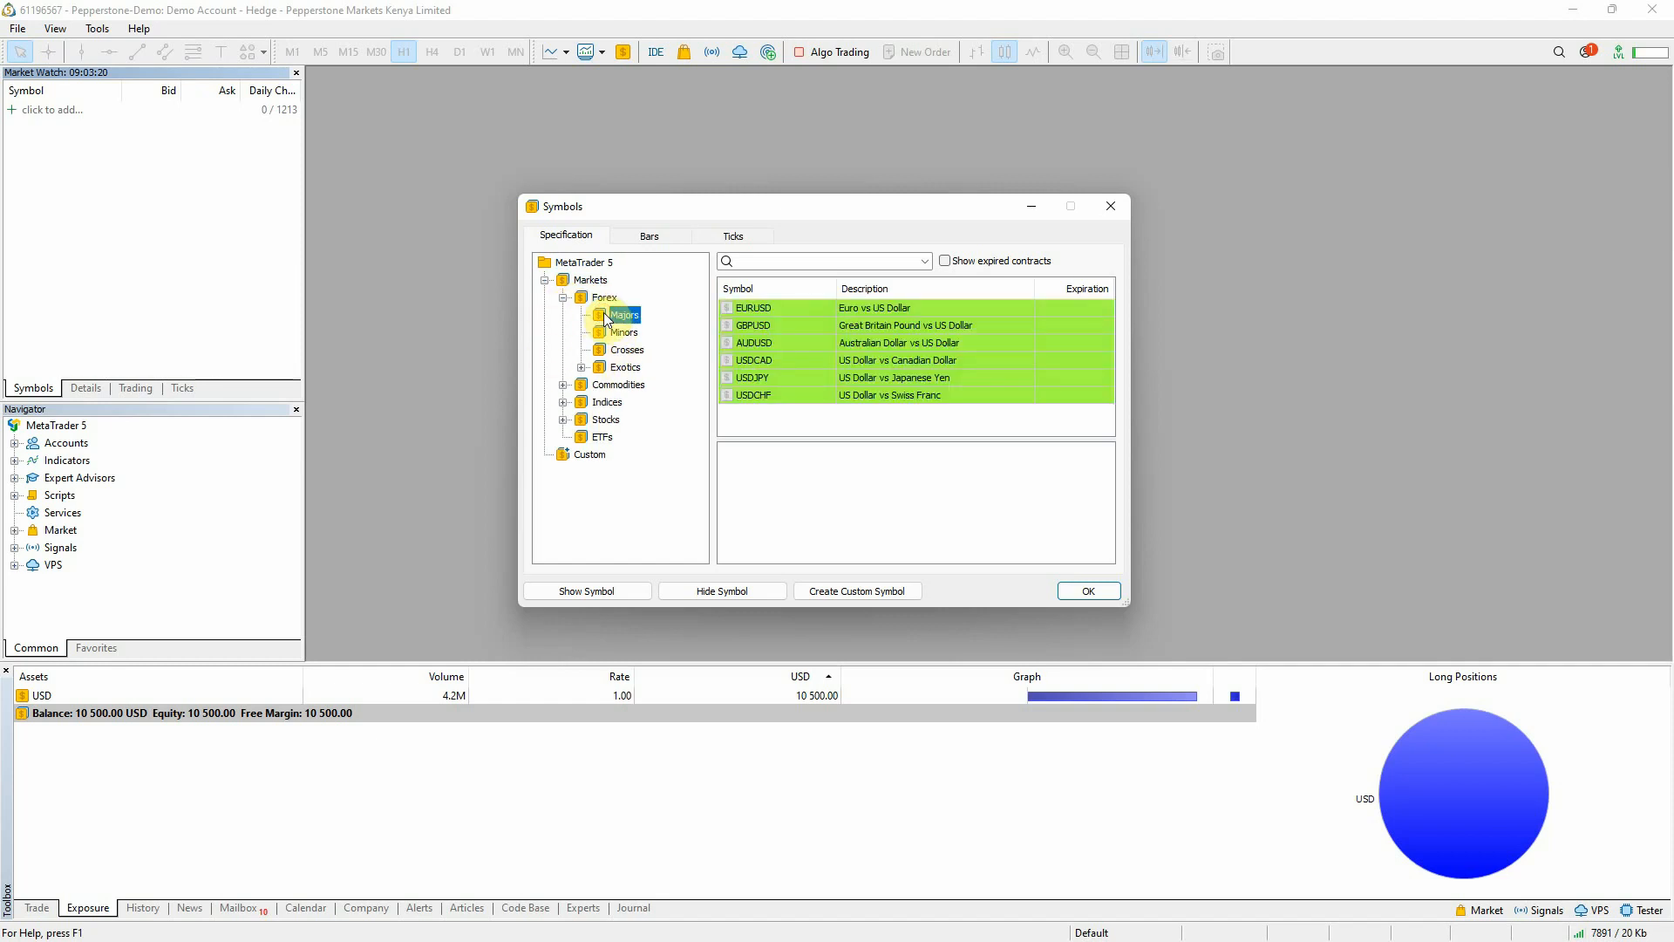
left_click(776, 309)
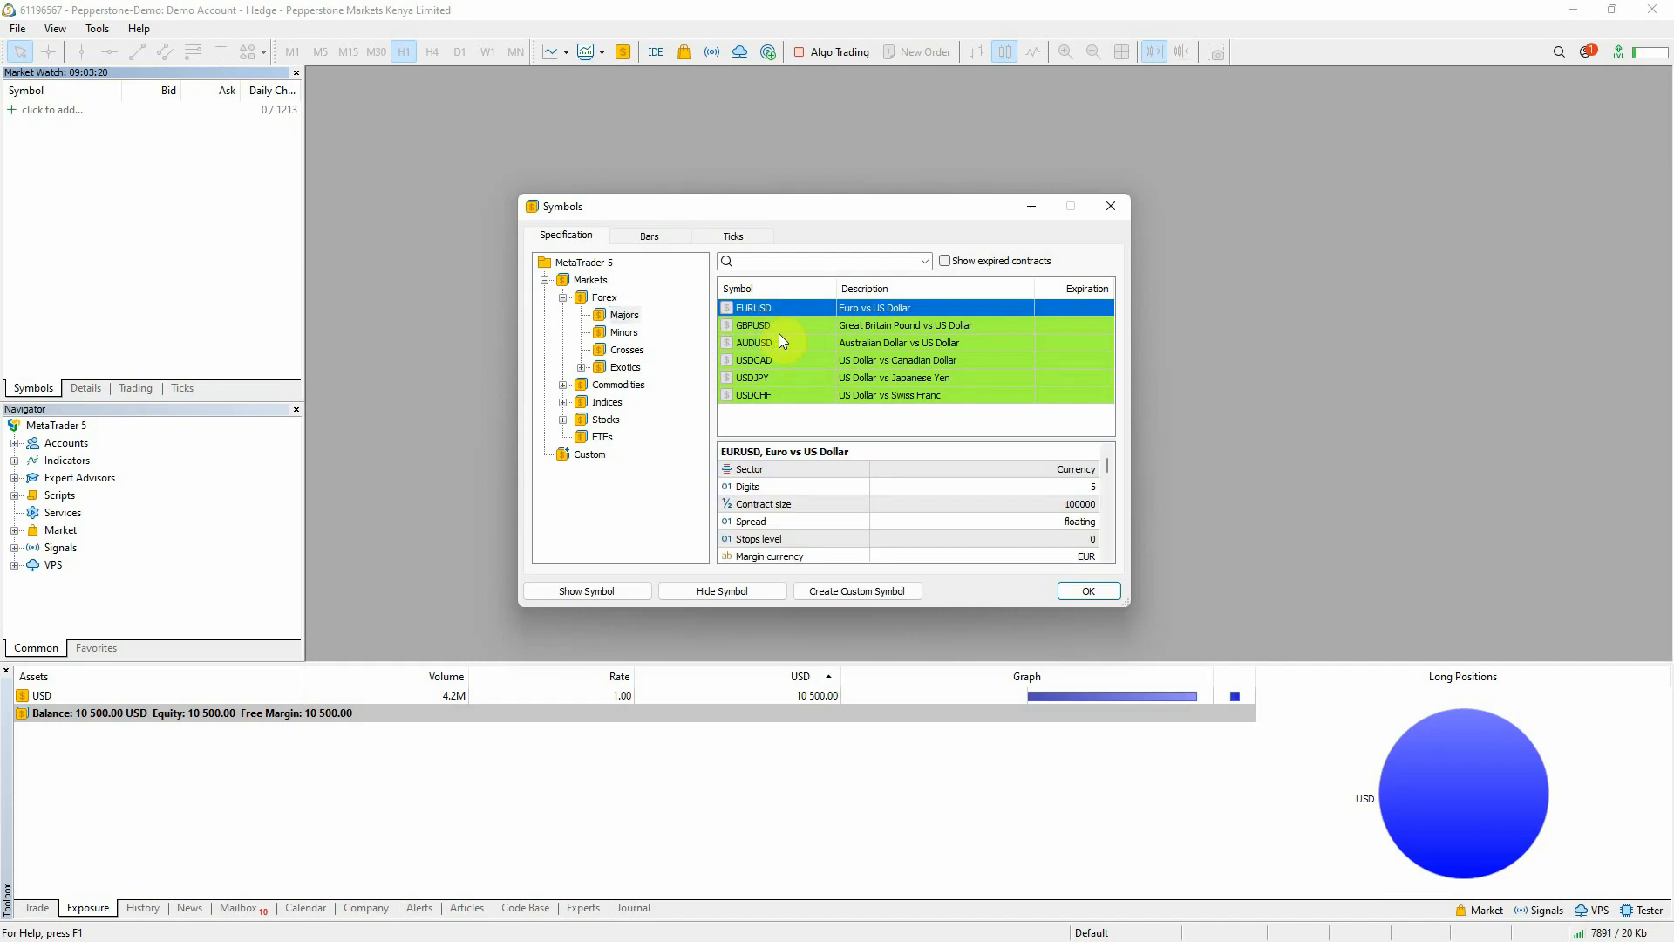
left_click(792, 325)
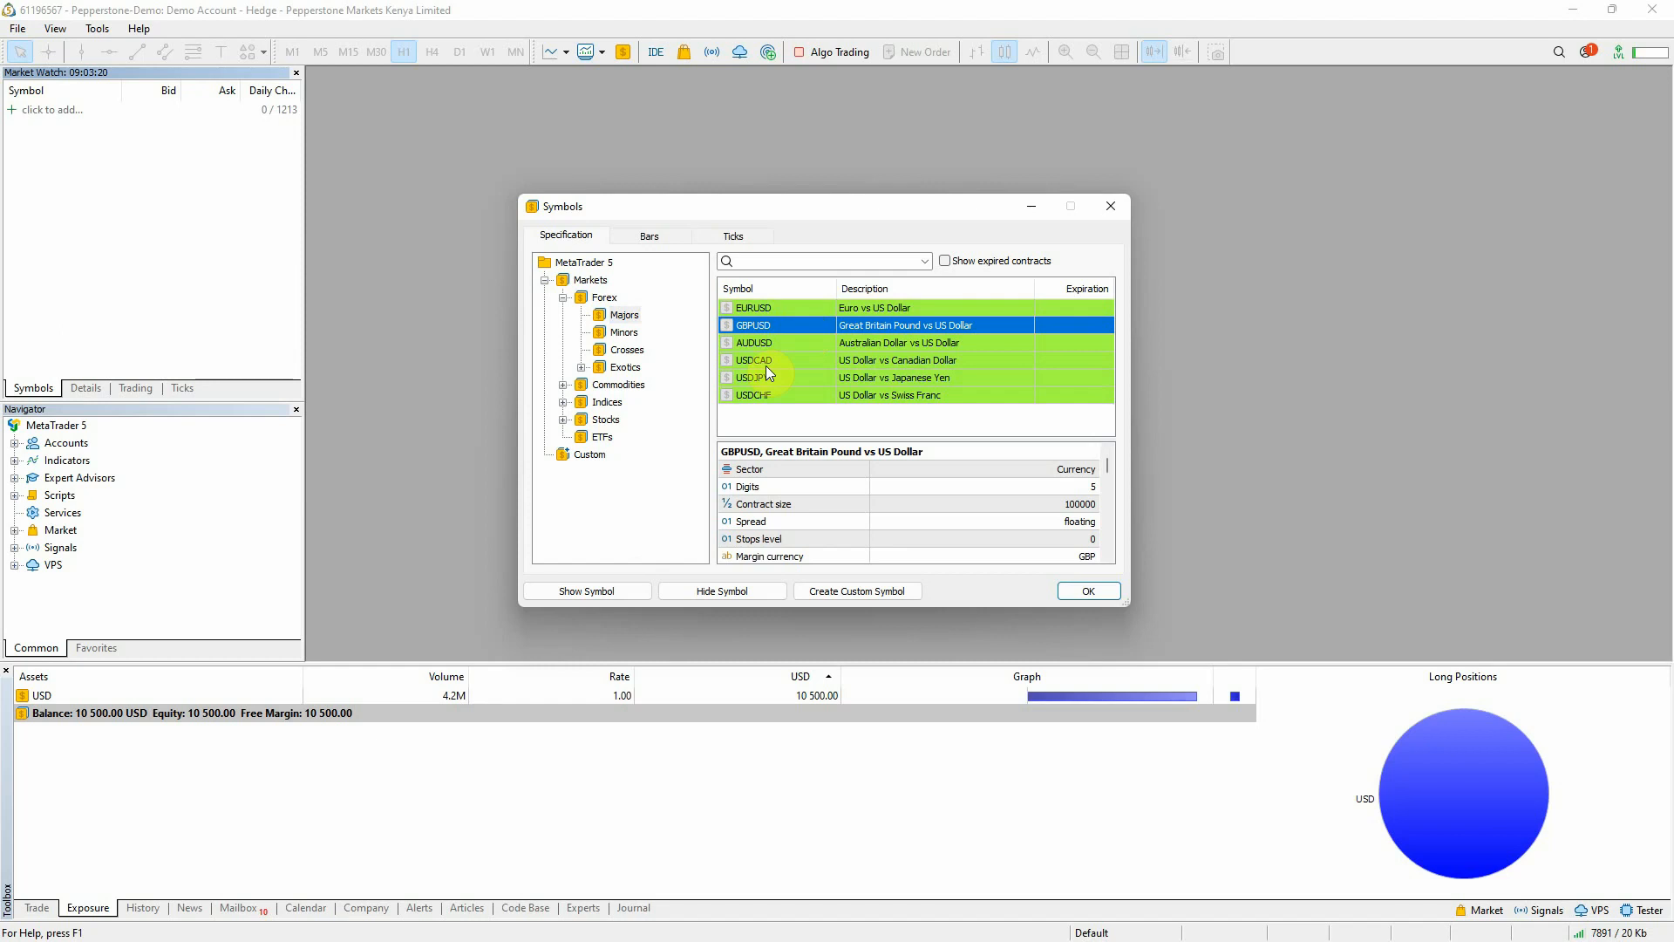
left_click(590, 593)
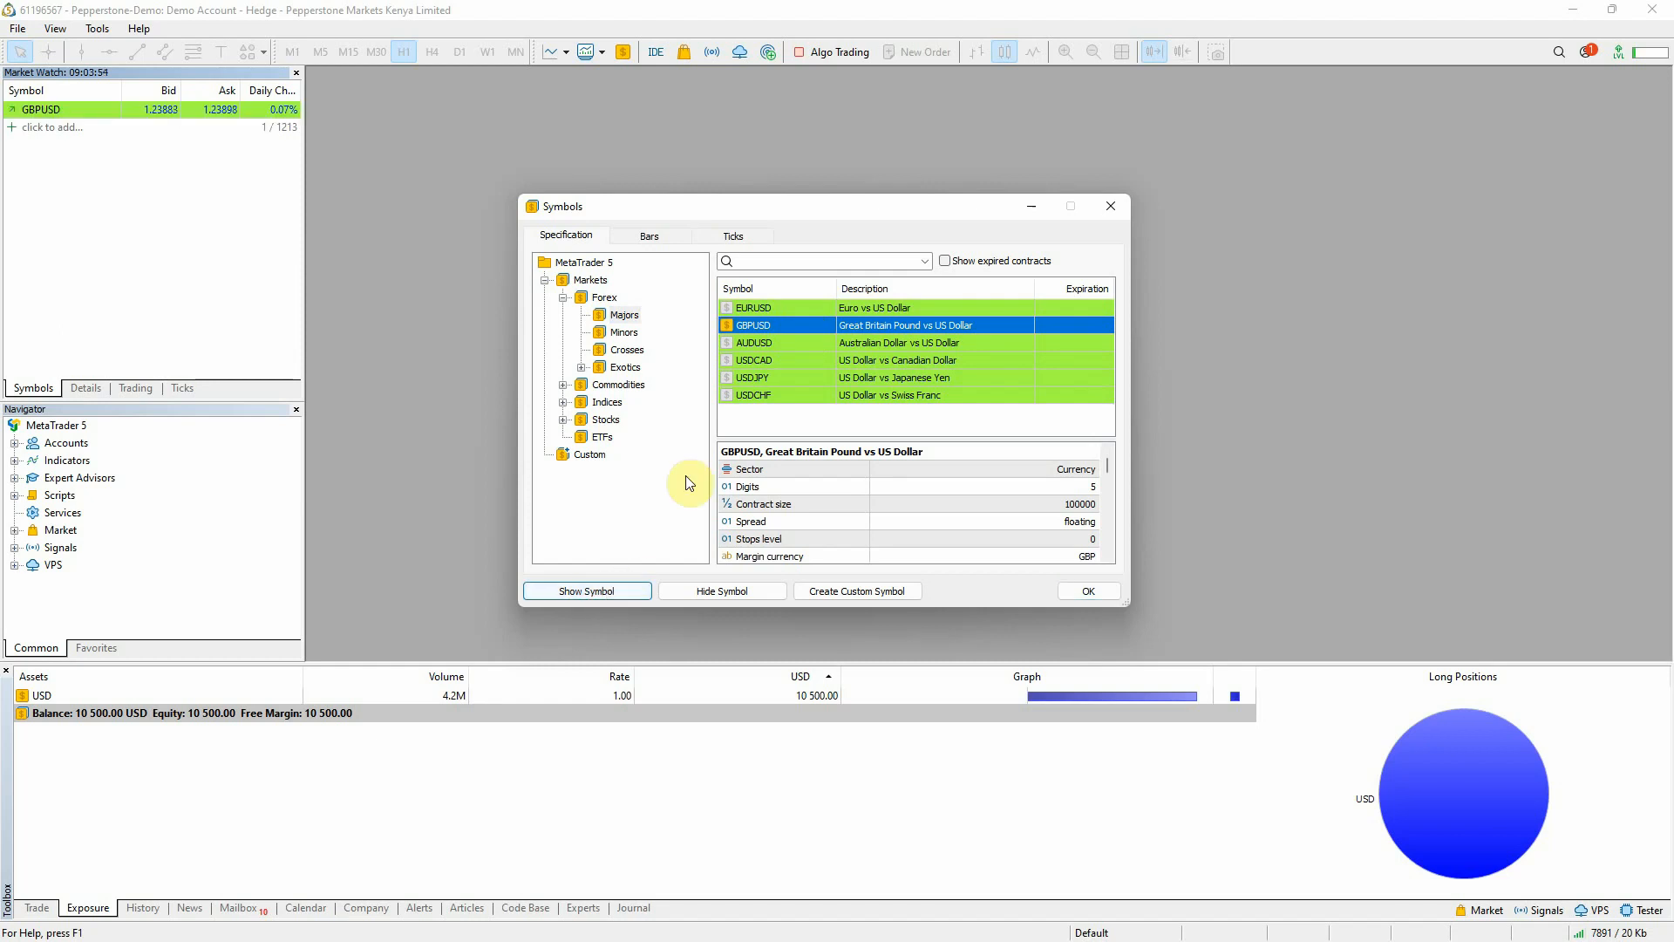
Show EURUSD, AUDUSD, USDCAD, USDJPY and USDCHF from the Majors group in Market Watch, and close the symbol list
left_click(778, 310)
left_click(593, 592)
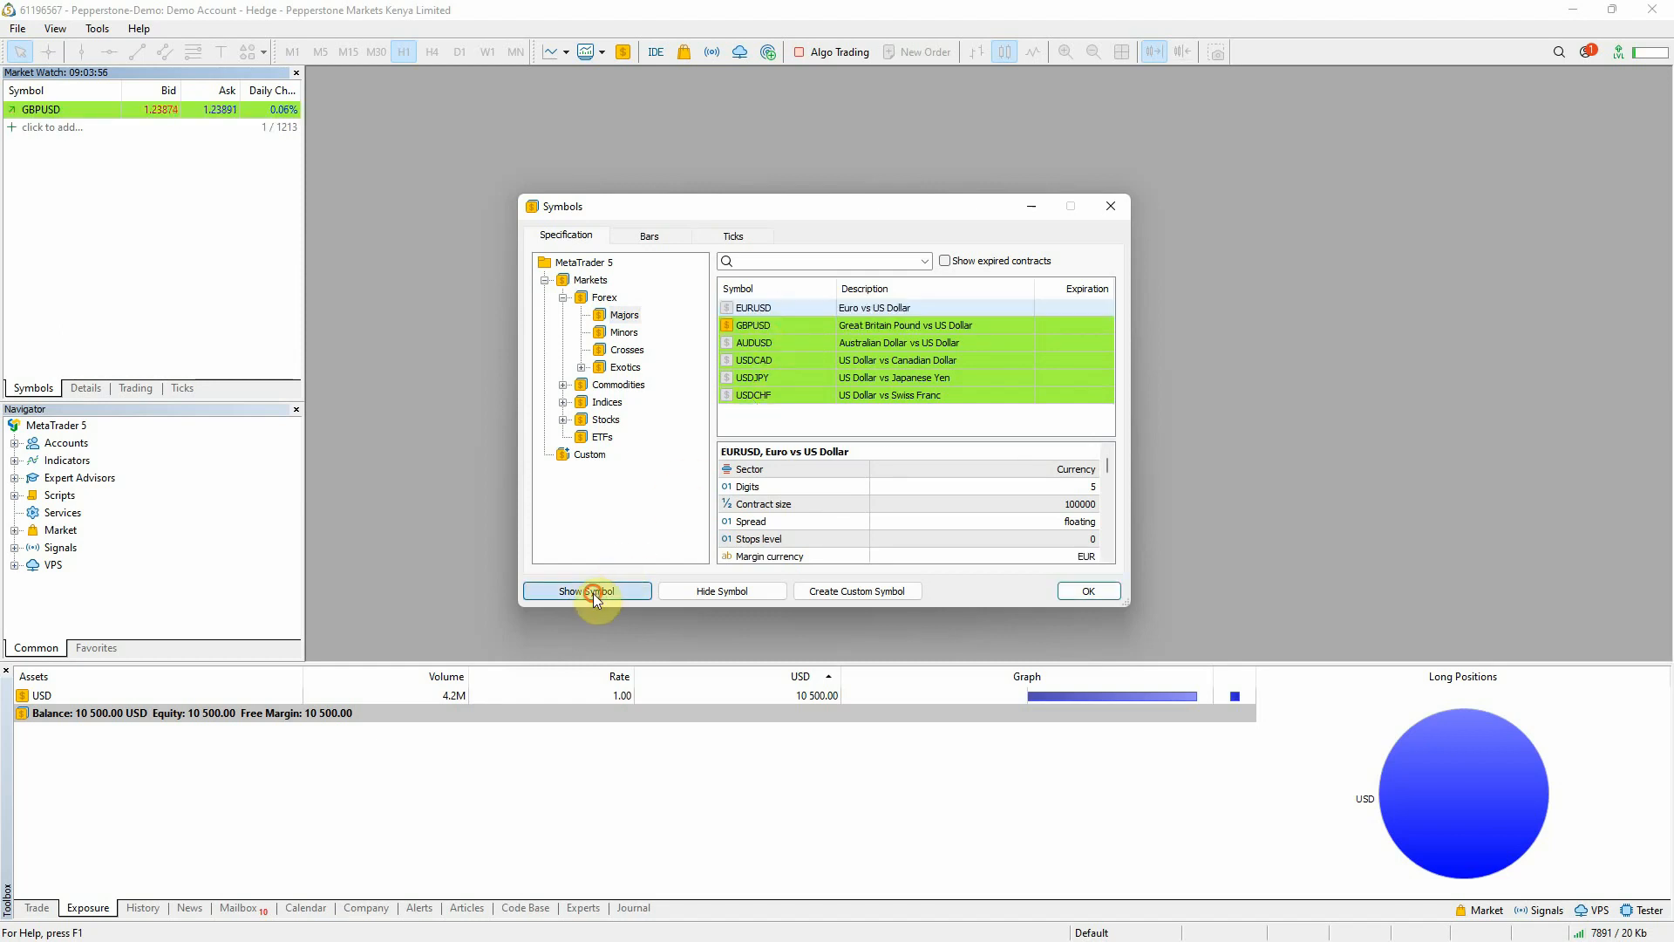
left_click(772, 342)
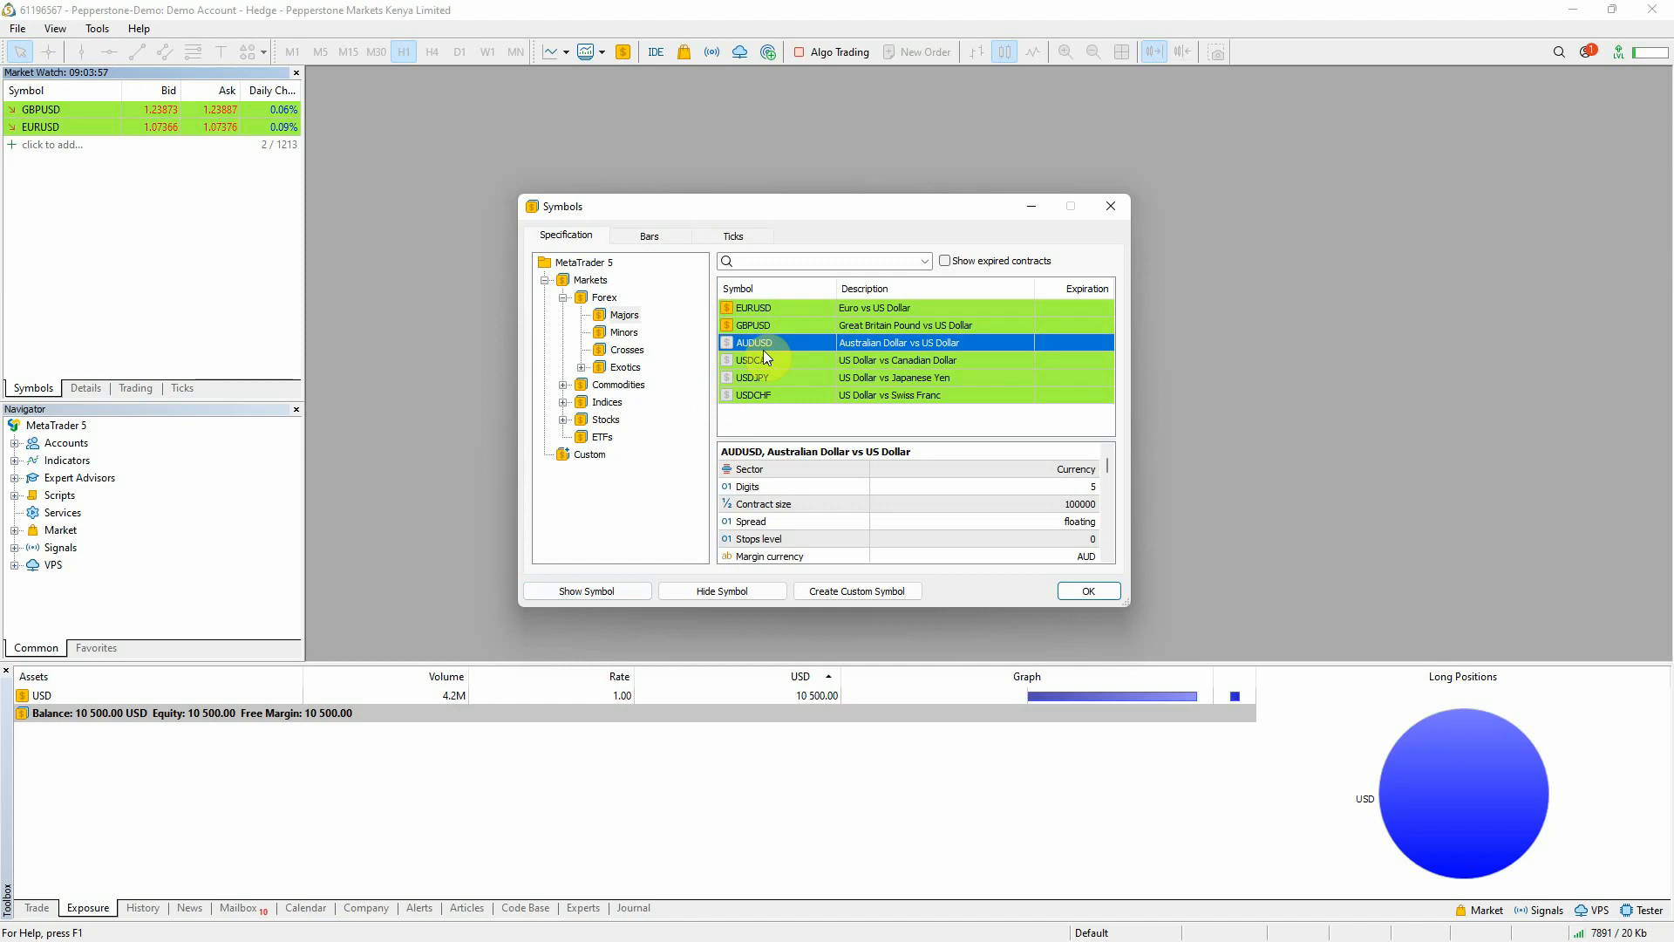
left_click(589, 589)
left_click(606, 589)
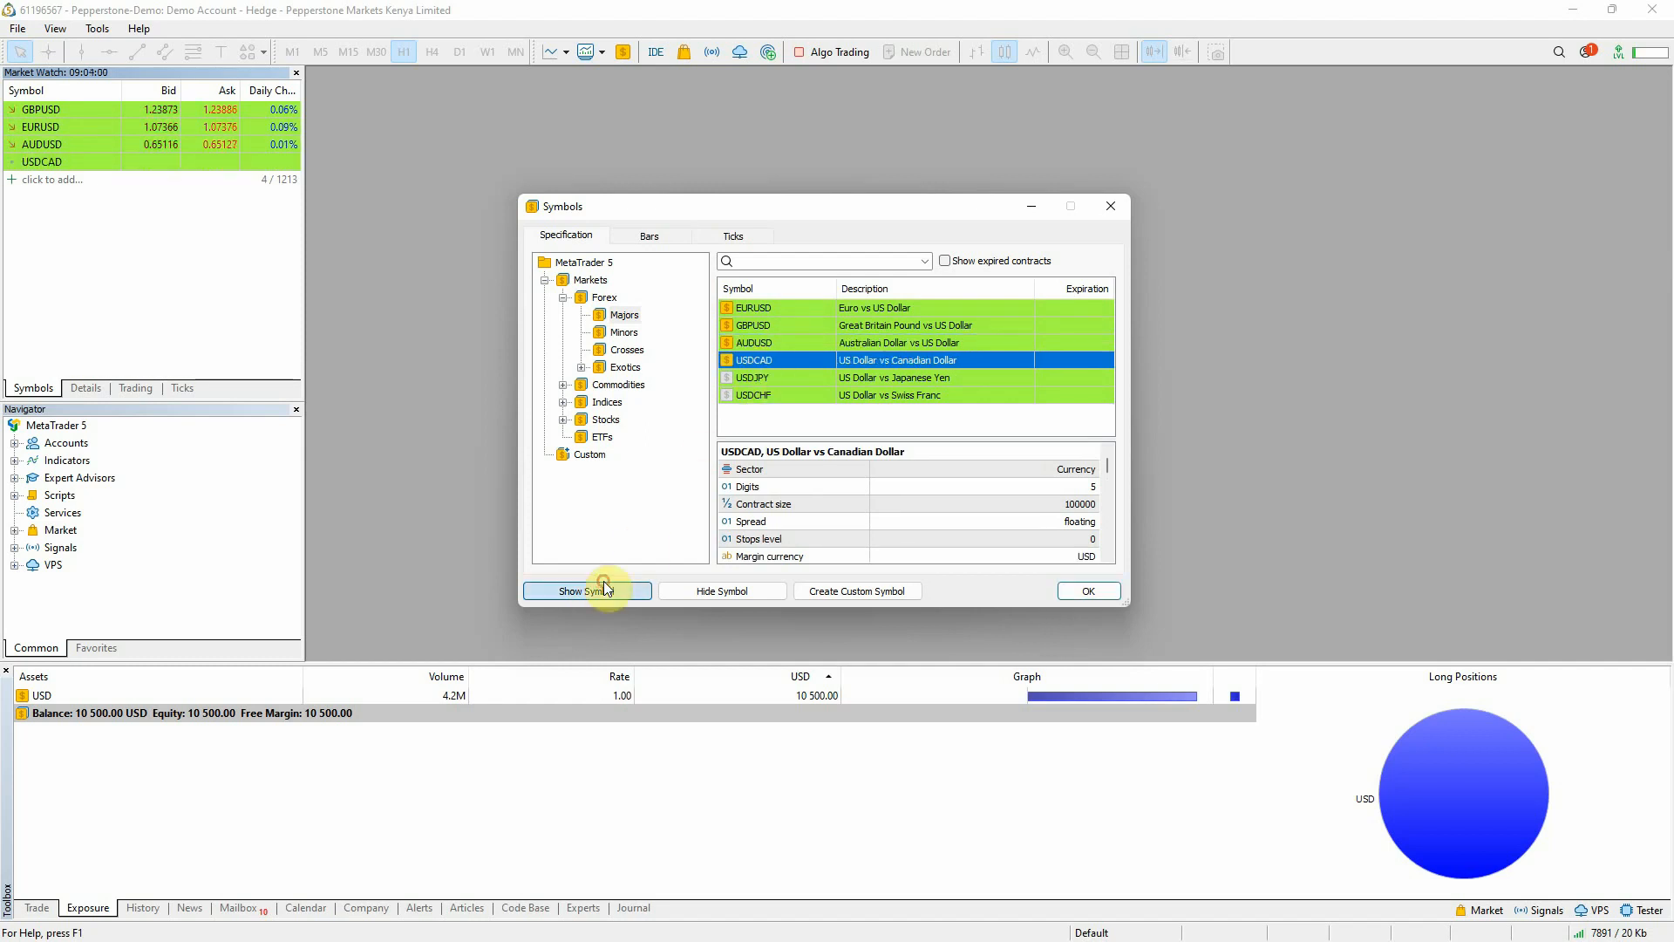
left_click(745, 380)
left_click(620, 590)
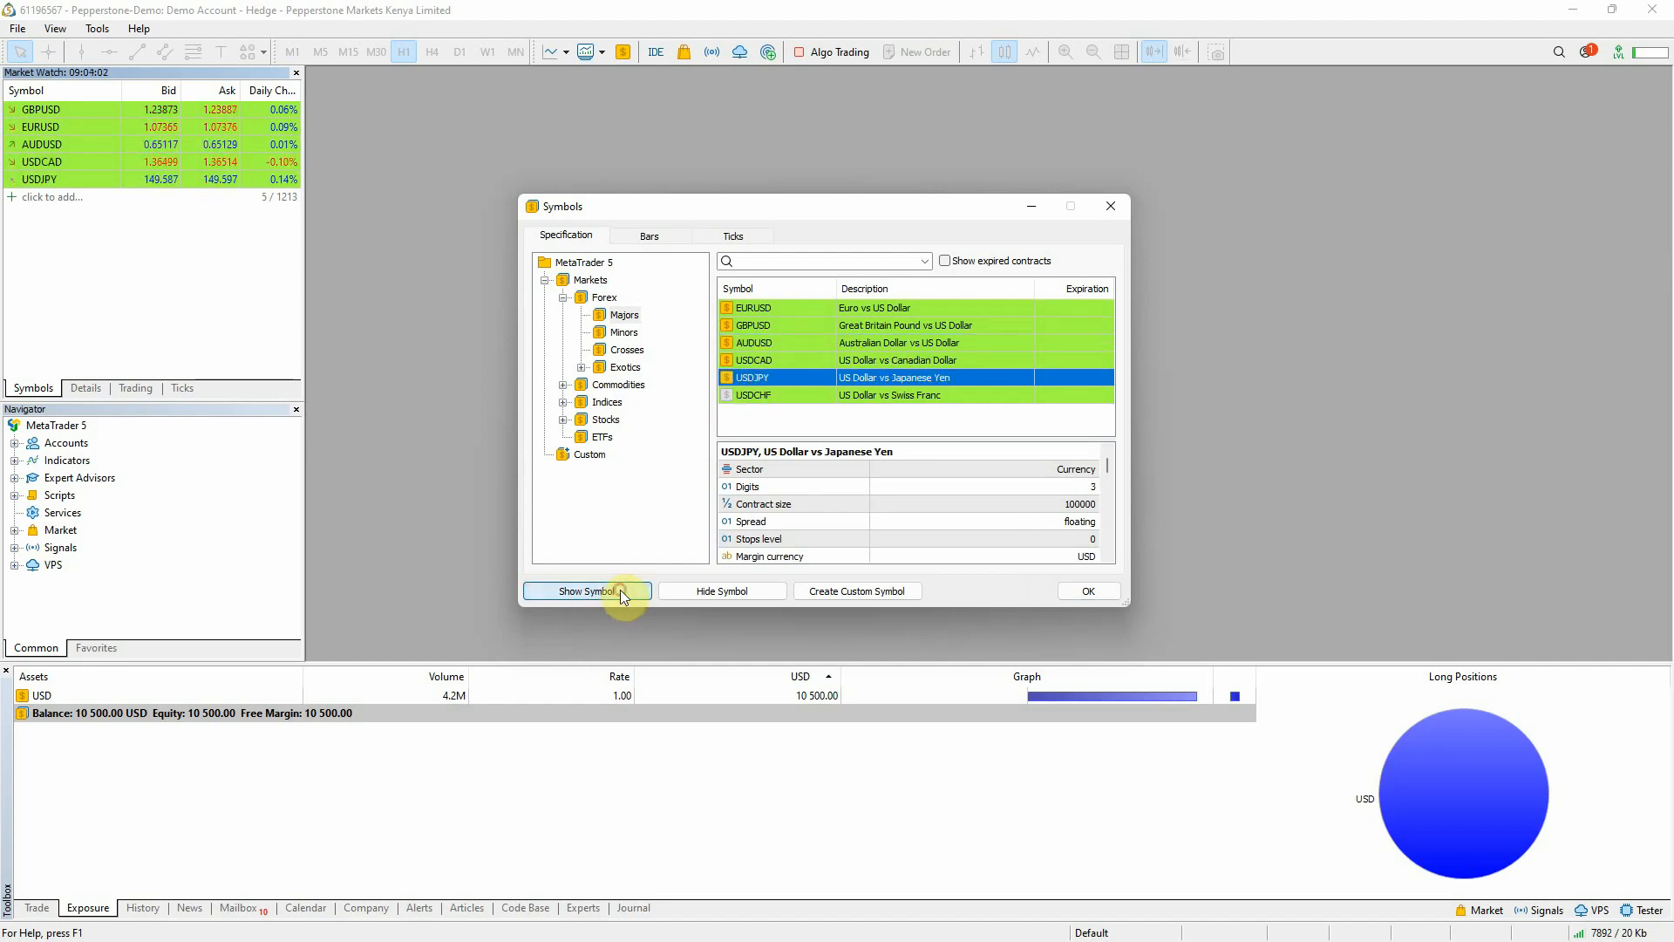
left_click(748, 401)
left_click(608, 589)
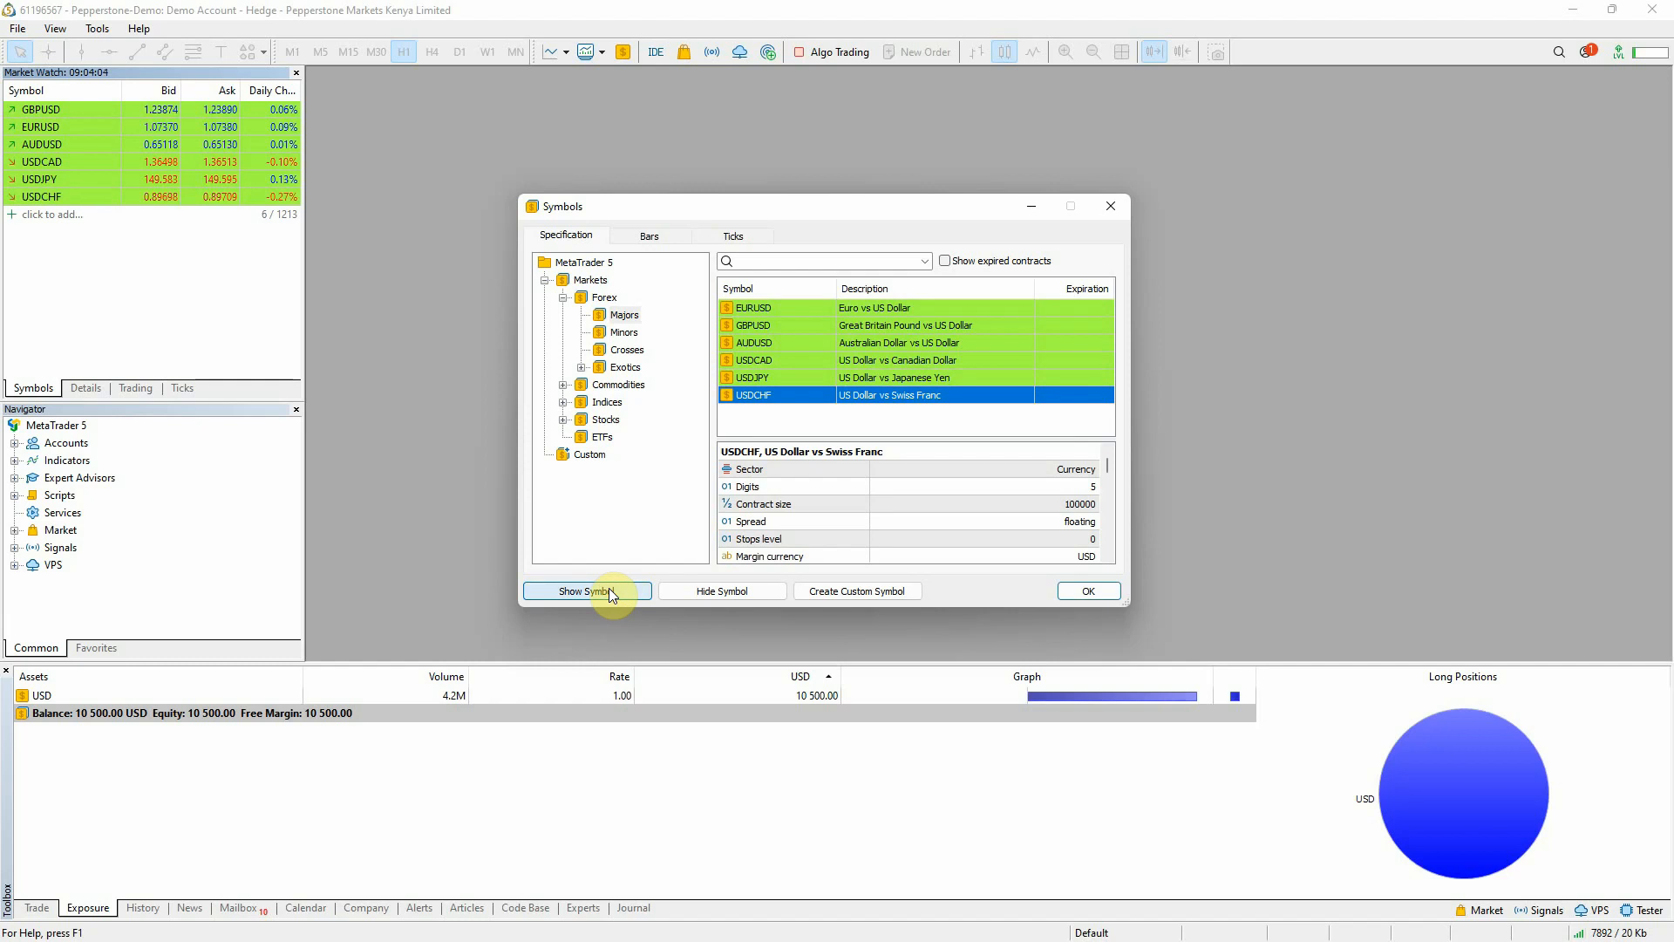
left_click(981, 394)
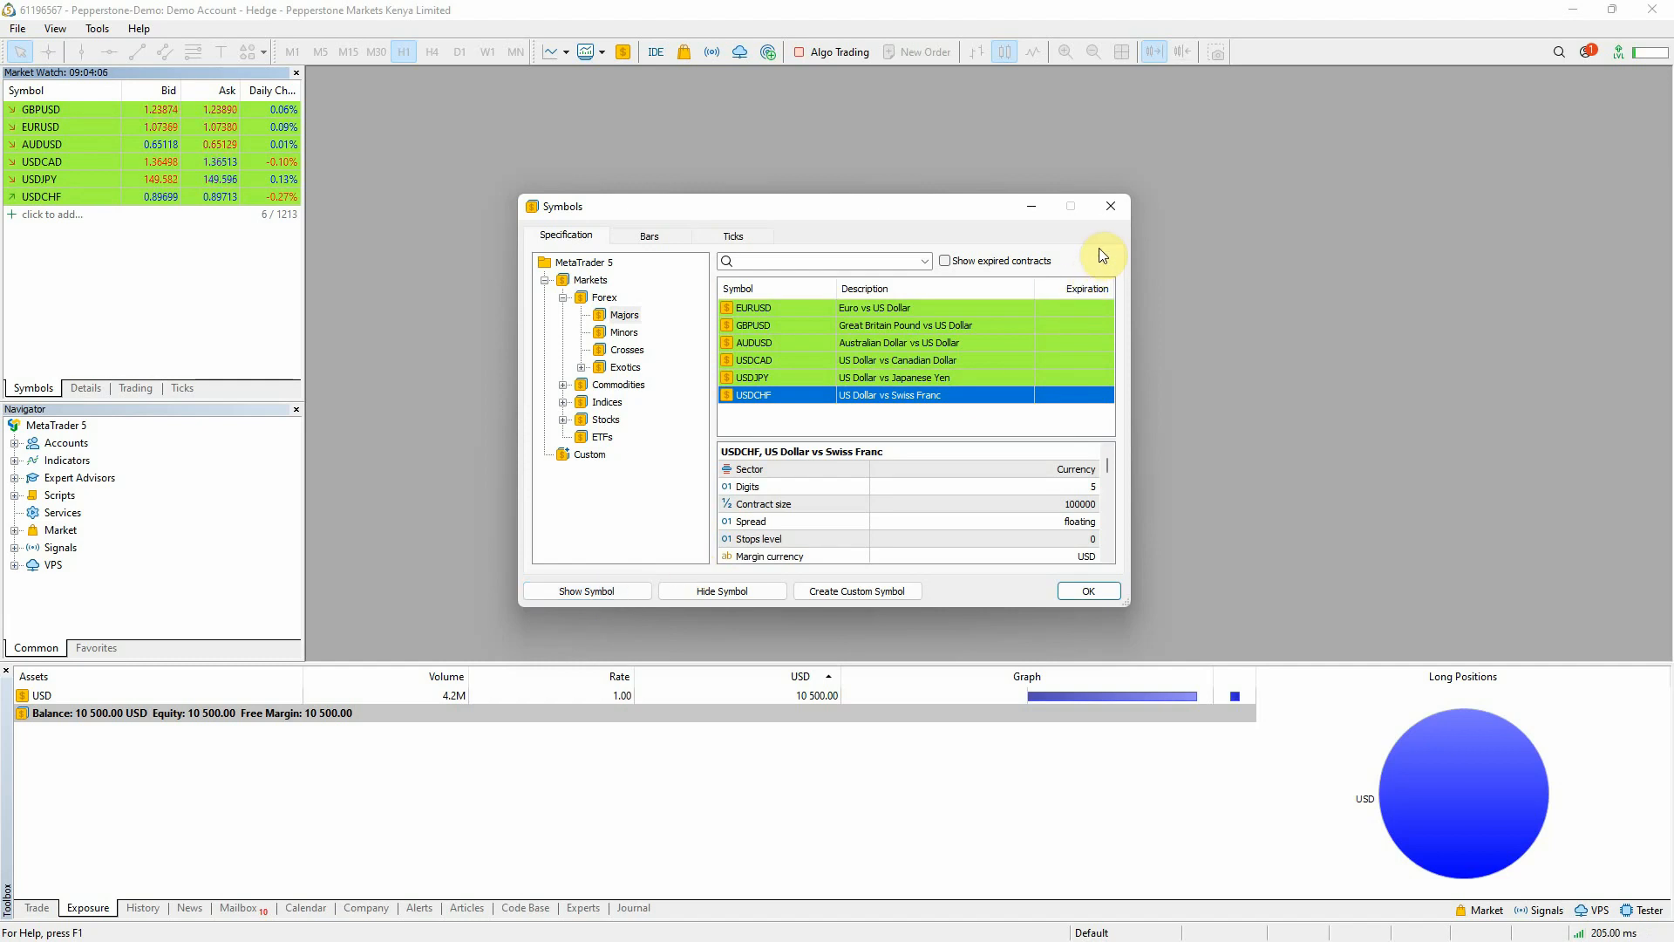
left_click(1074, 593)
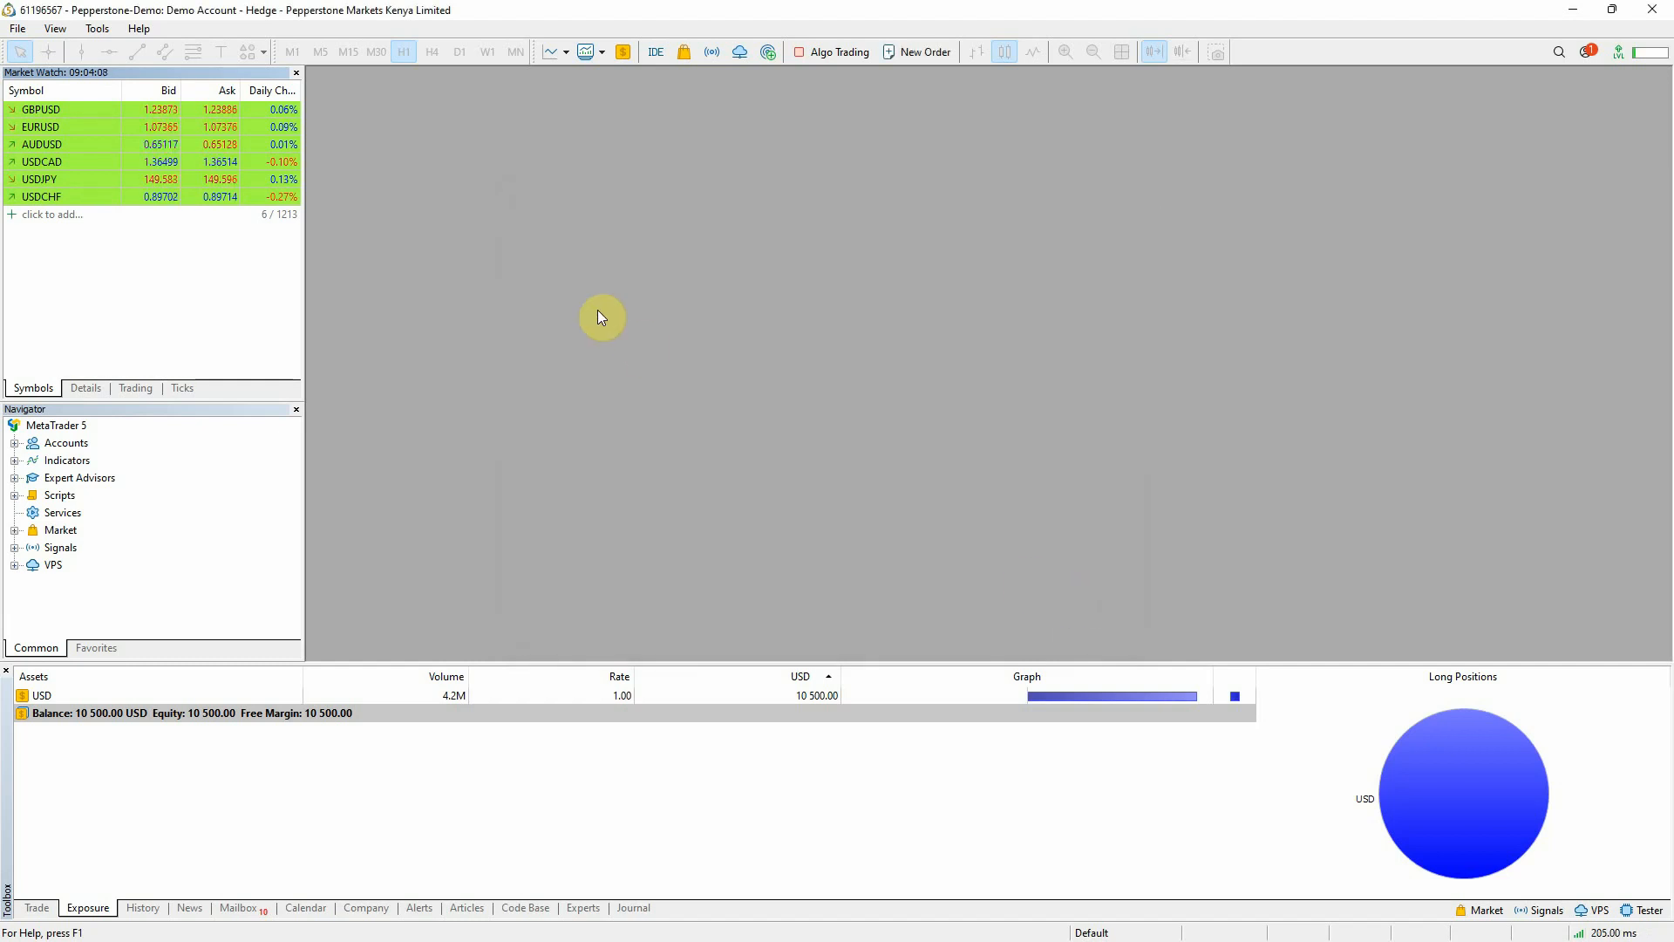
Open chart windows for GBPUSD and EURUSD from Market Watch
left_click(79, 108)
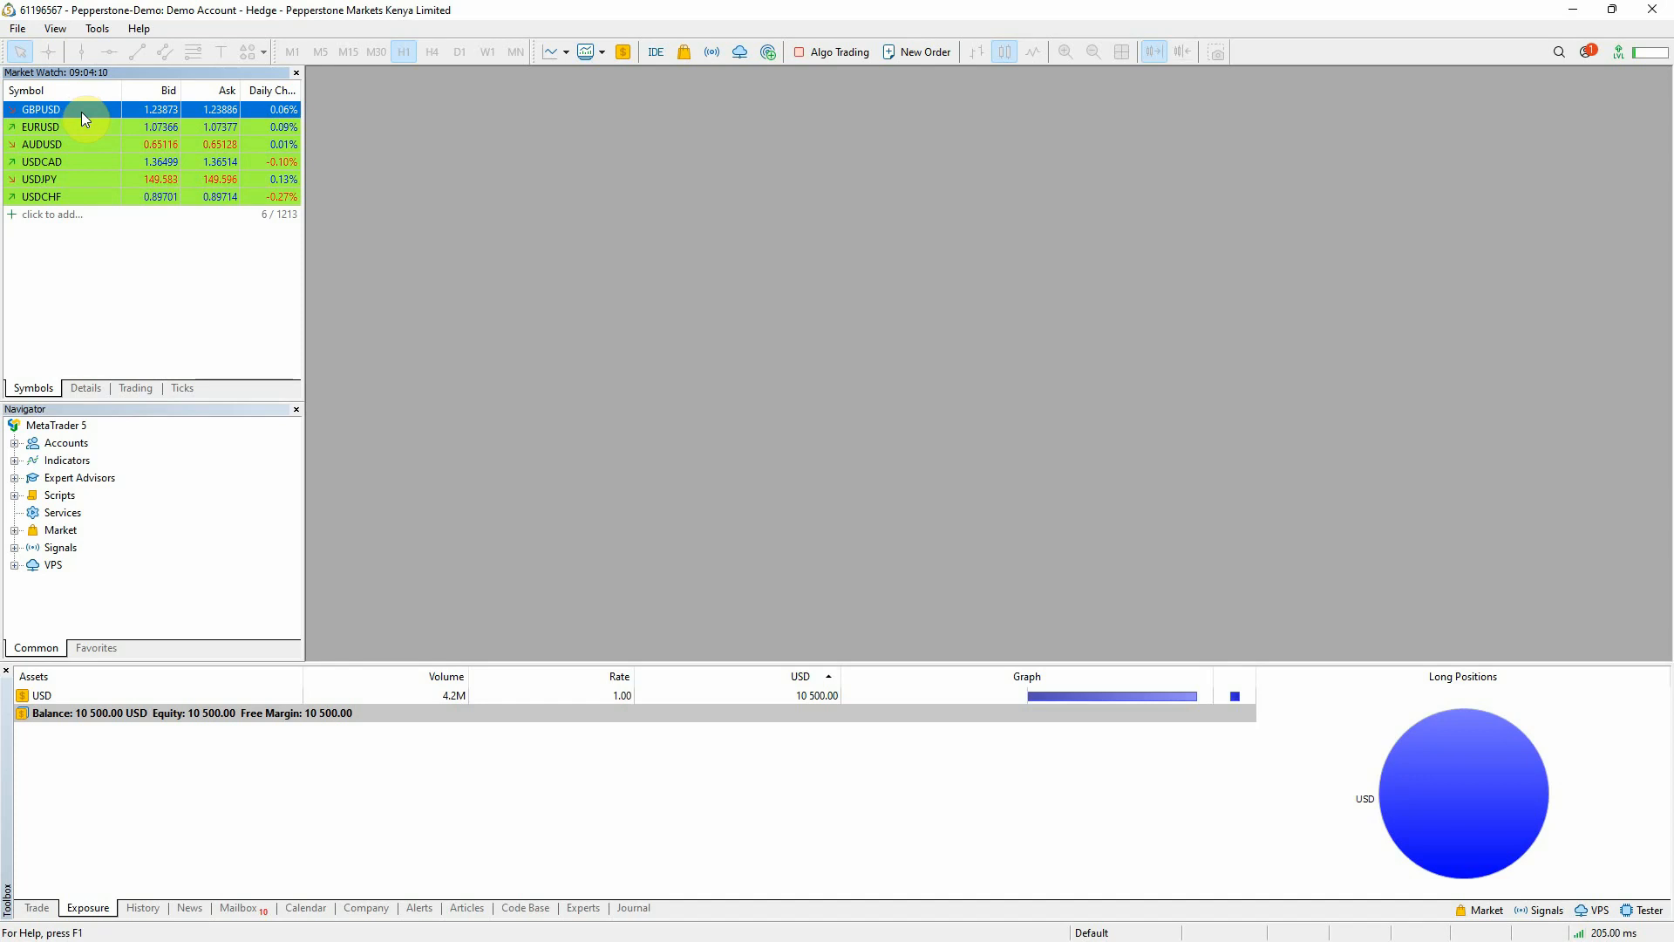
right_click(89, 107)
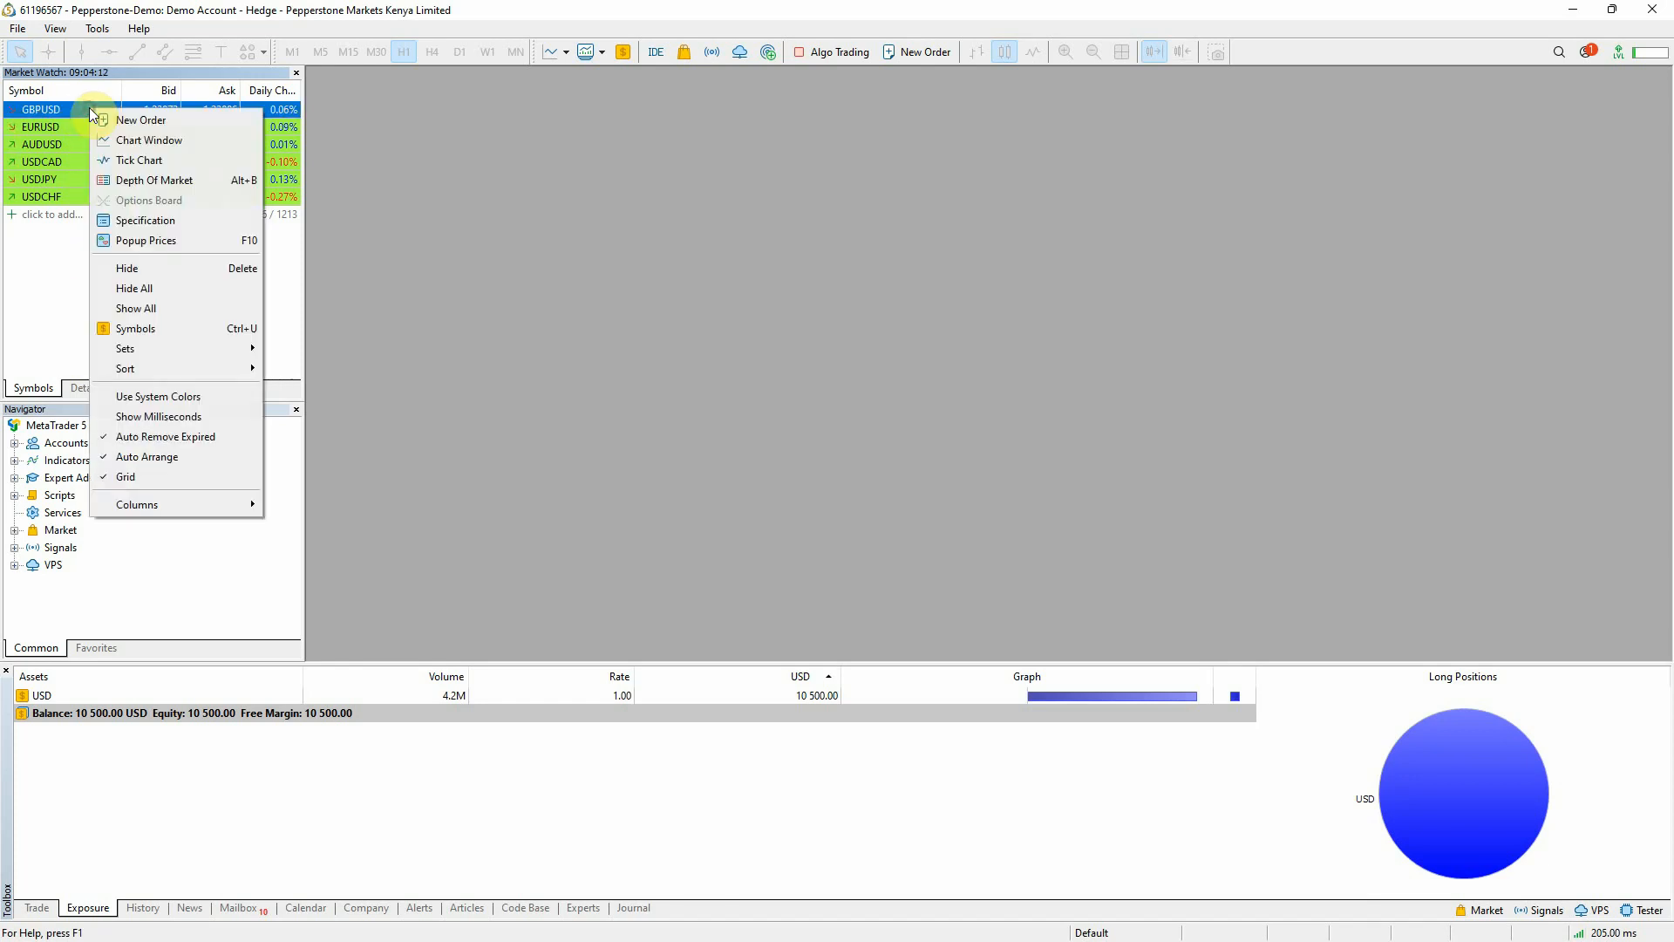
left_click(190, 140)
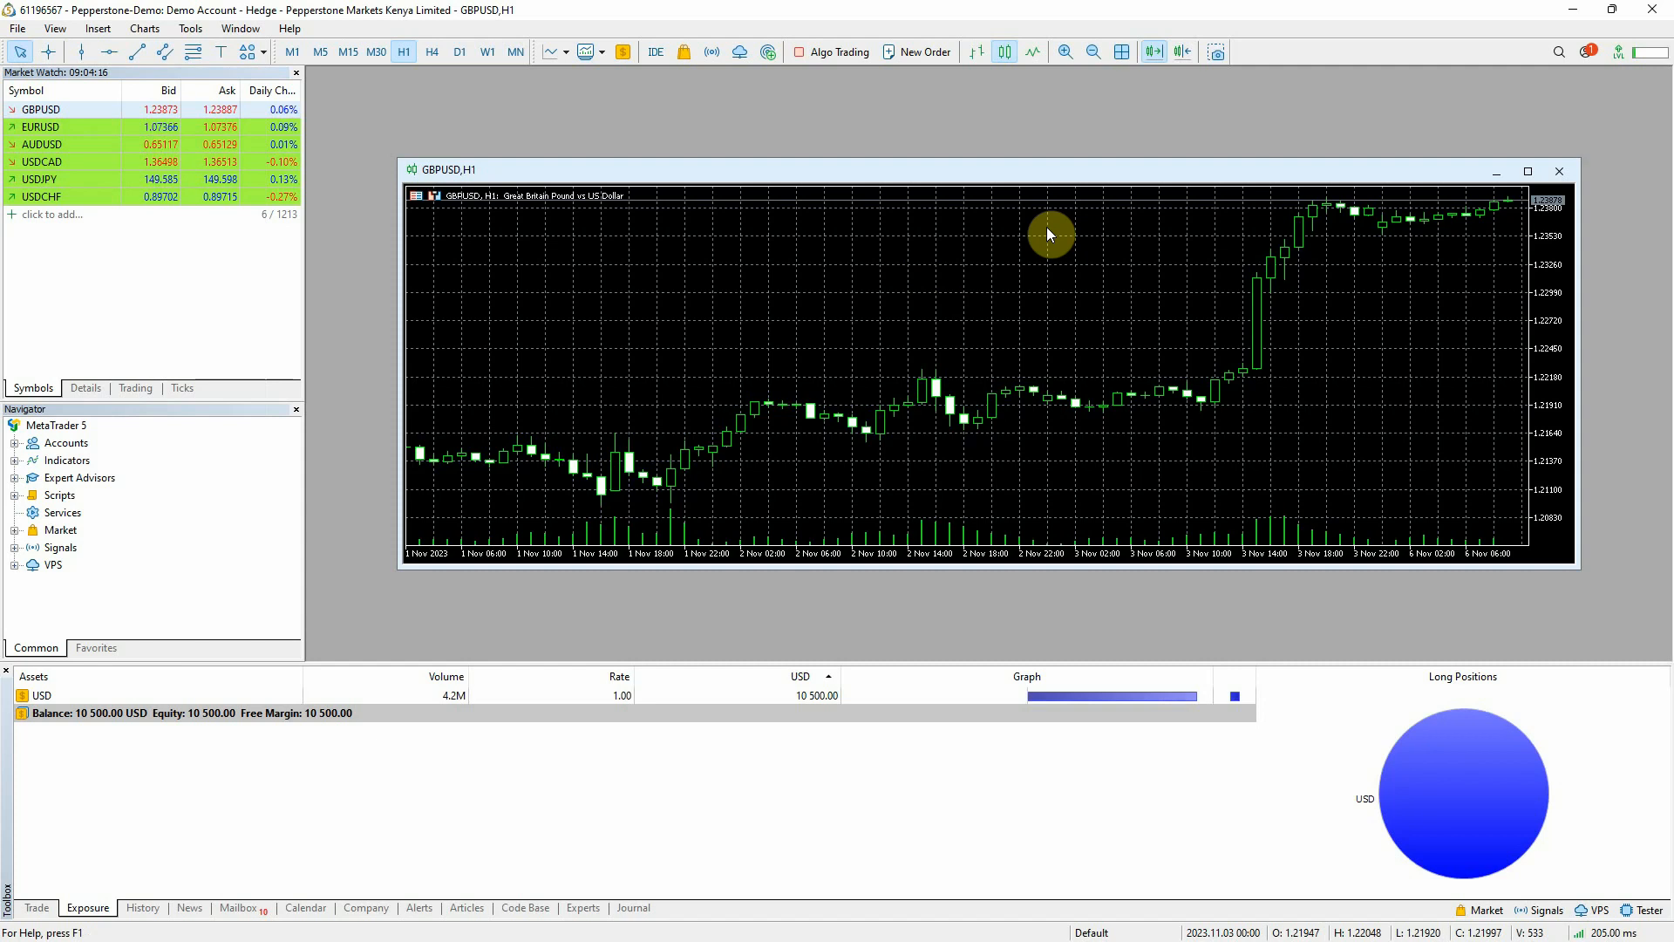
left_click(80, 133)
right_click(80, 133)
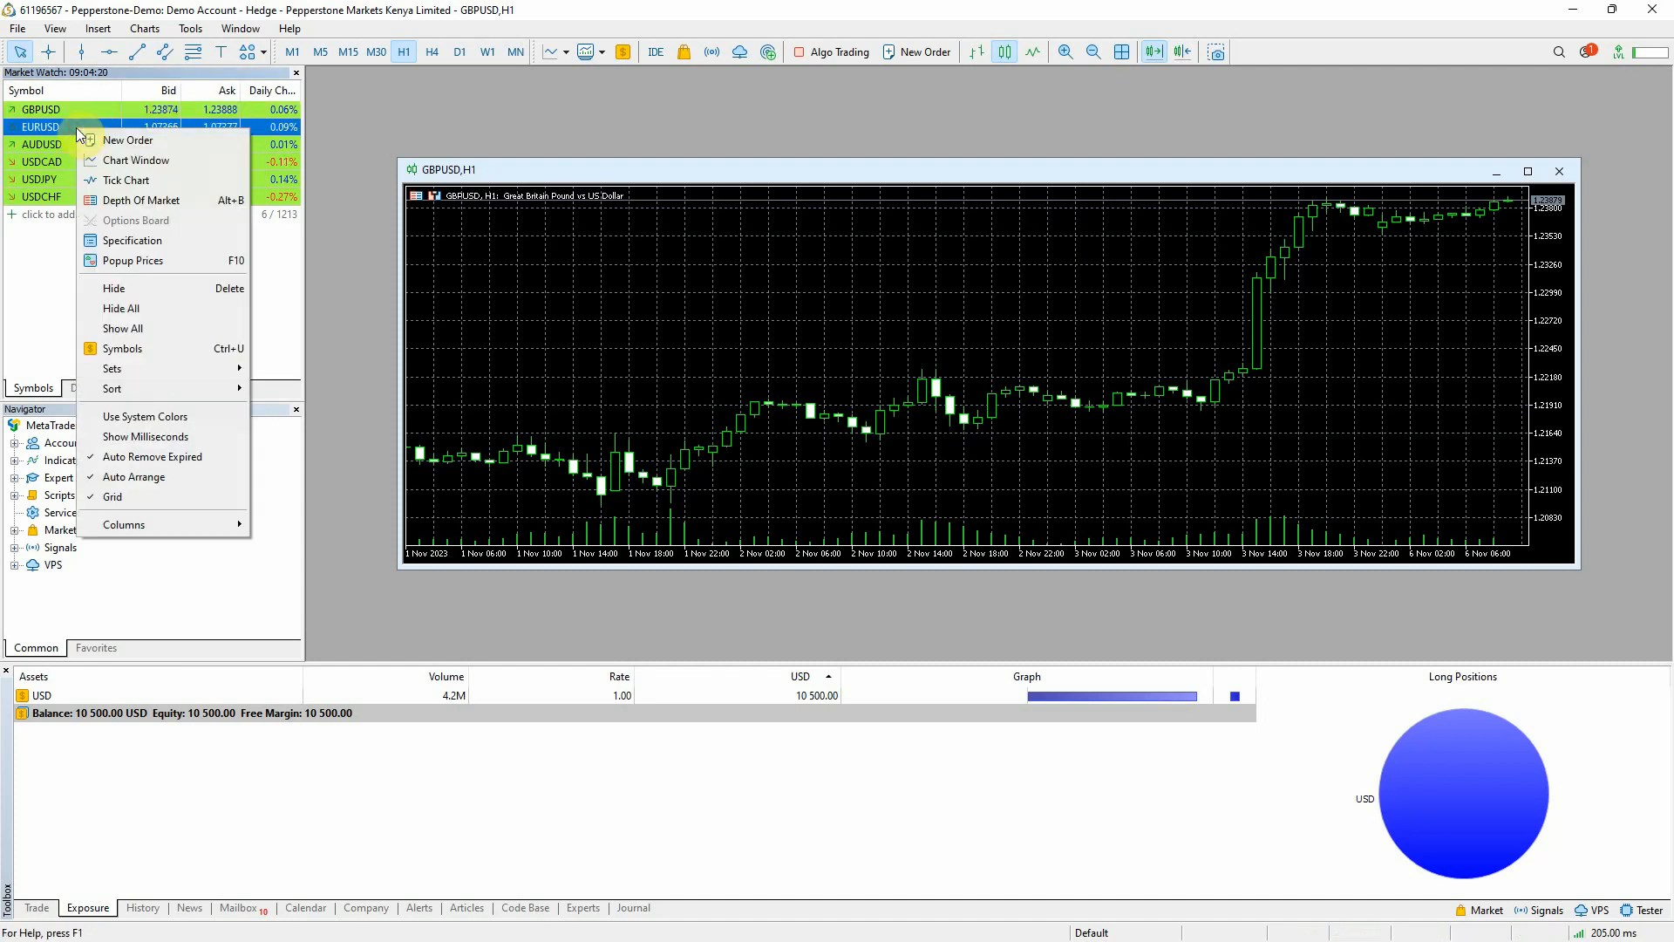
left_click(143, 161)
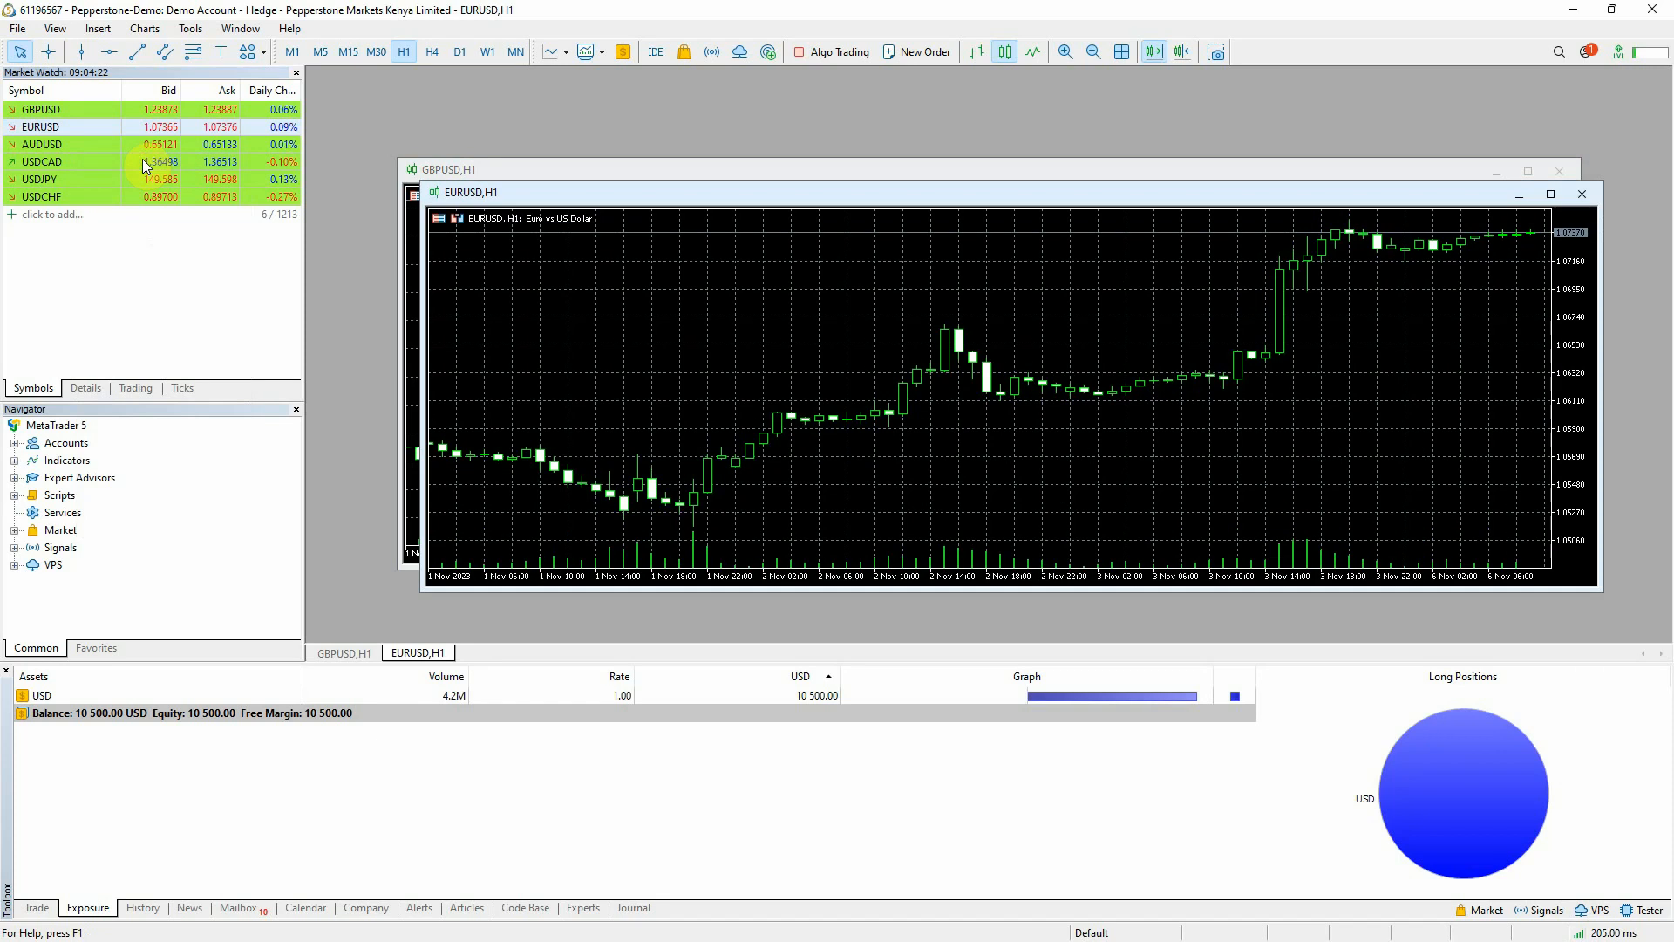
Open chart windows for AUDUSD and USDJPY from Market Watch
left_click(80, 146)
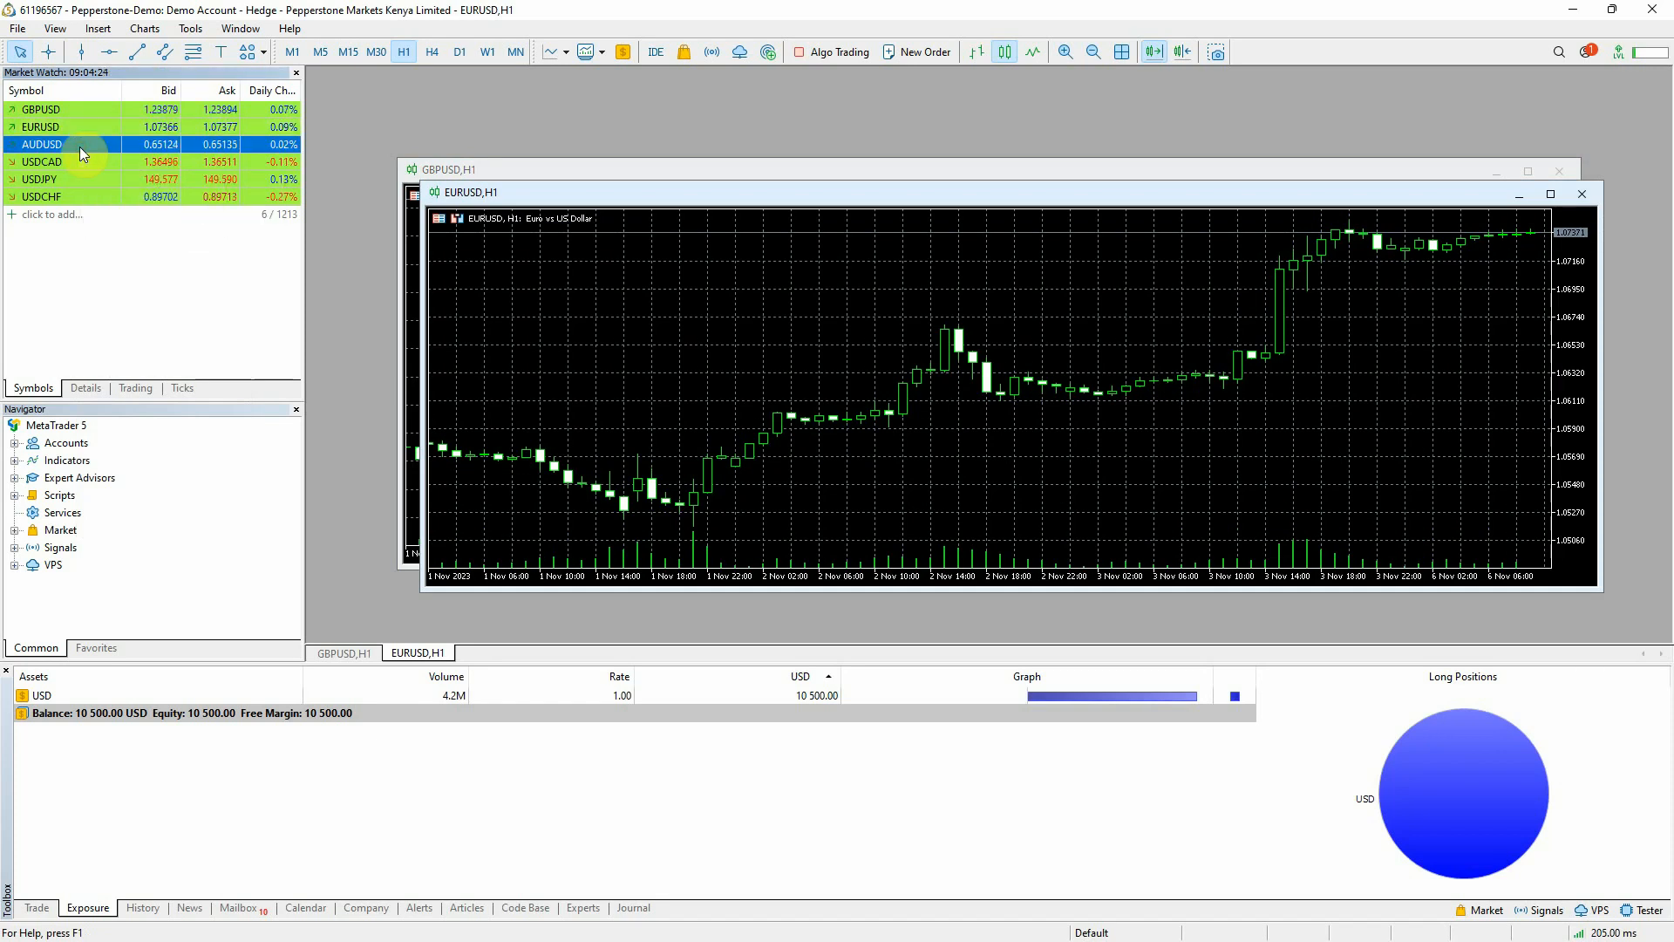
right_click(80, 146)
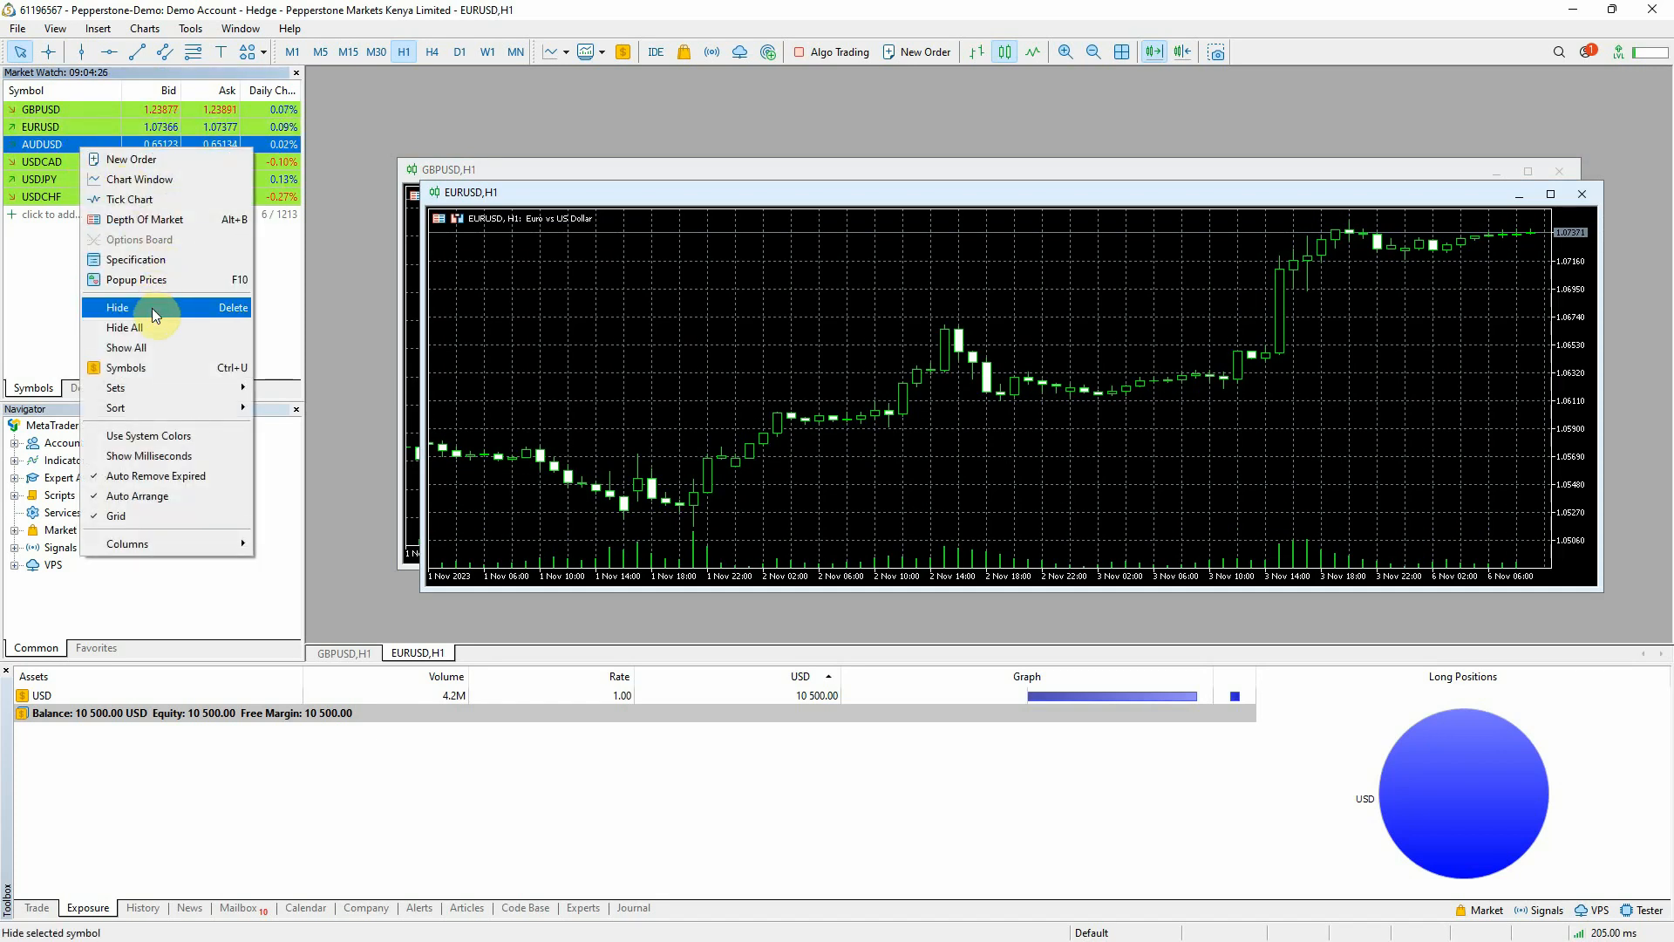
left_click(161, 178)
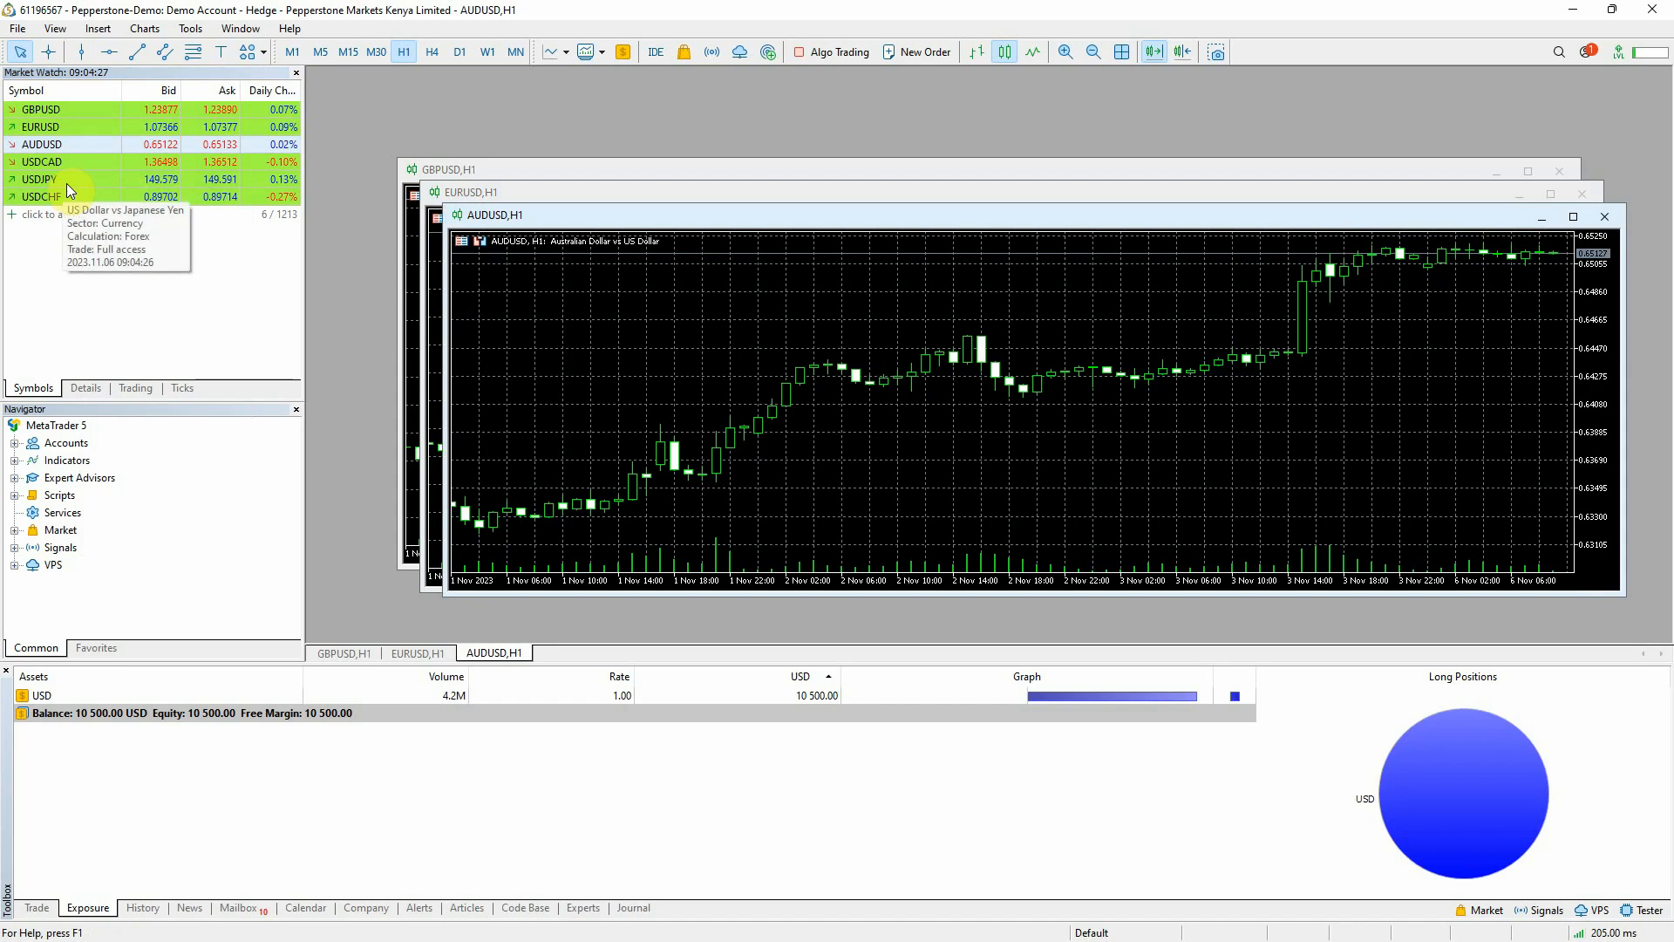
left_click(85, 182)
right_click(85, 181)
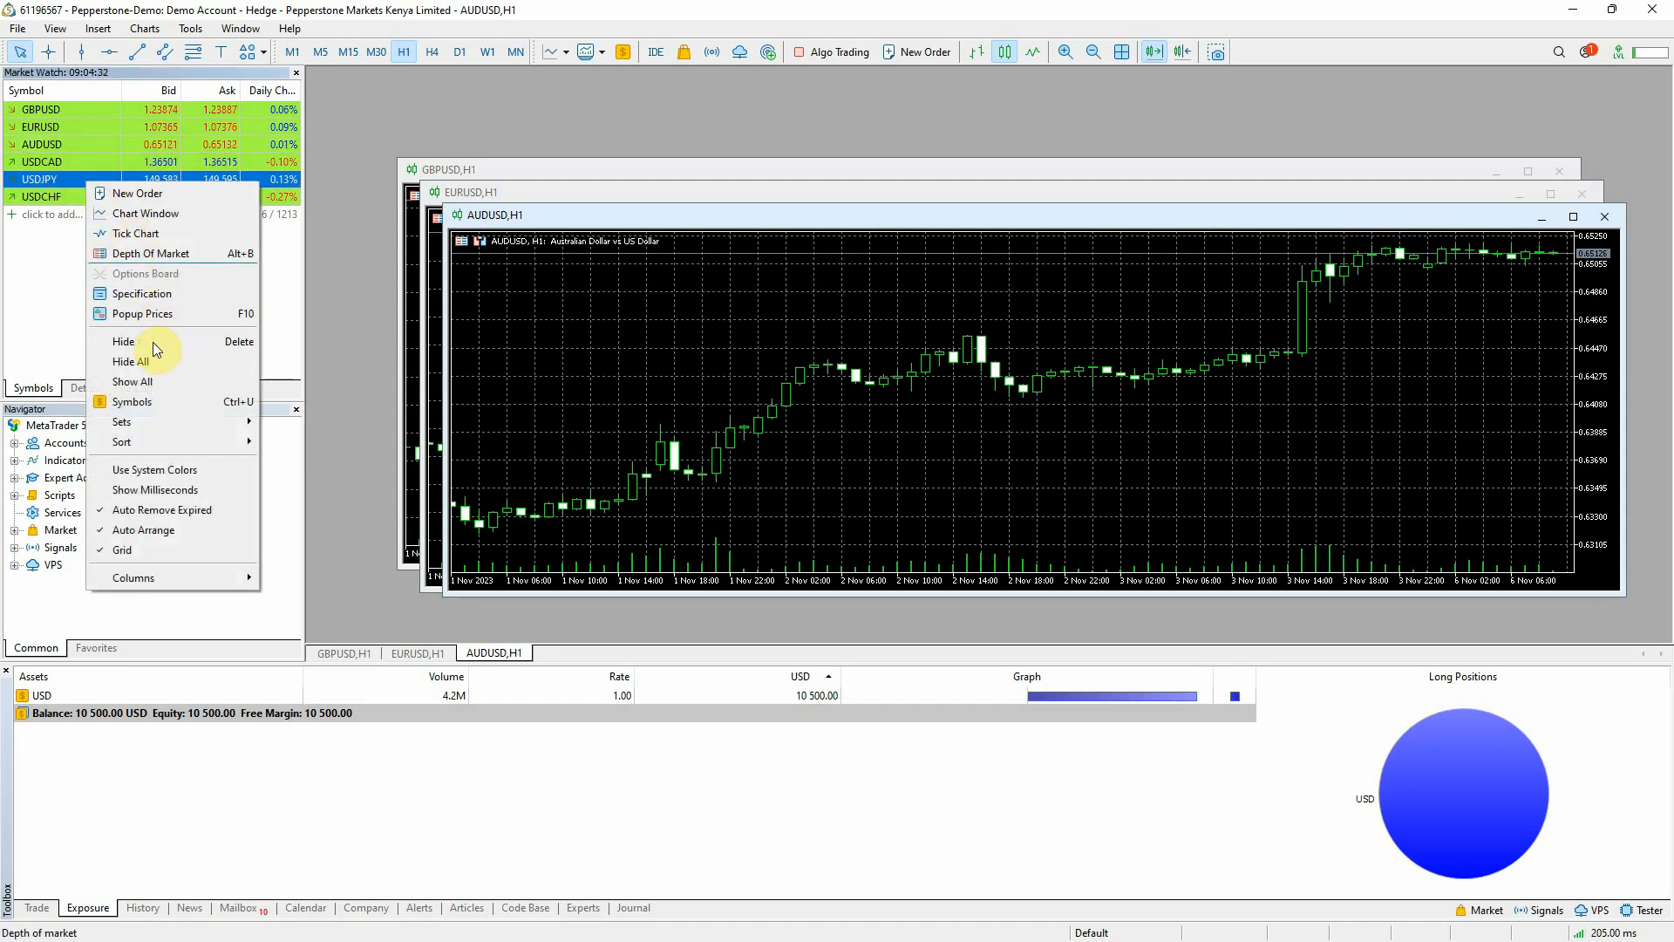
left_click(157, 216)
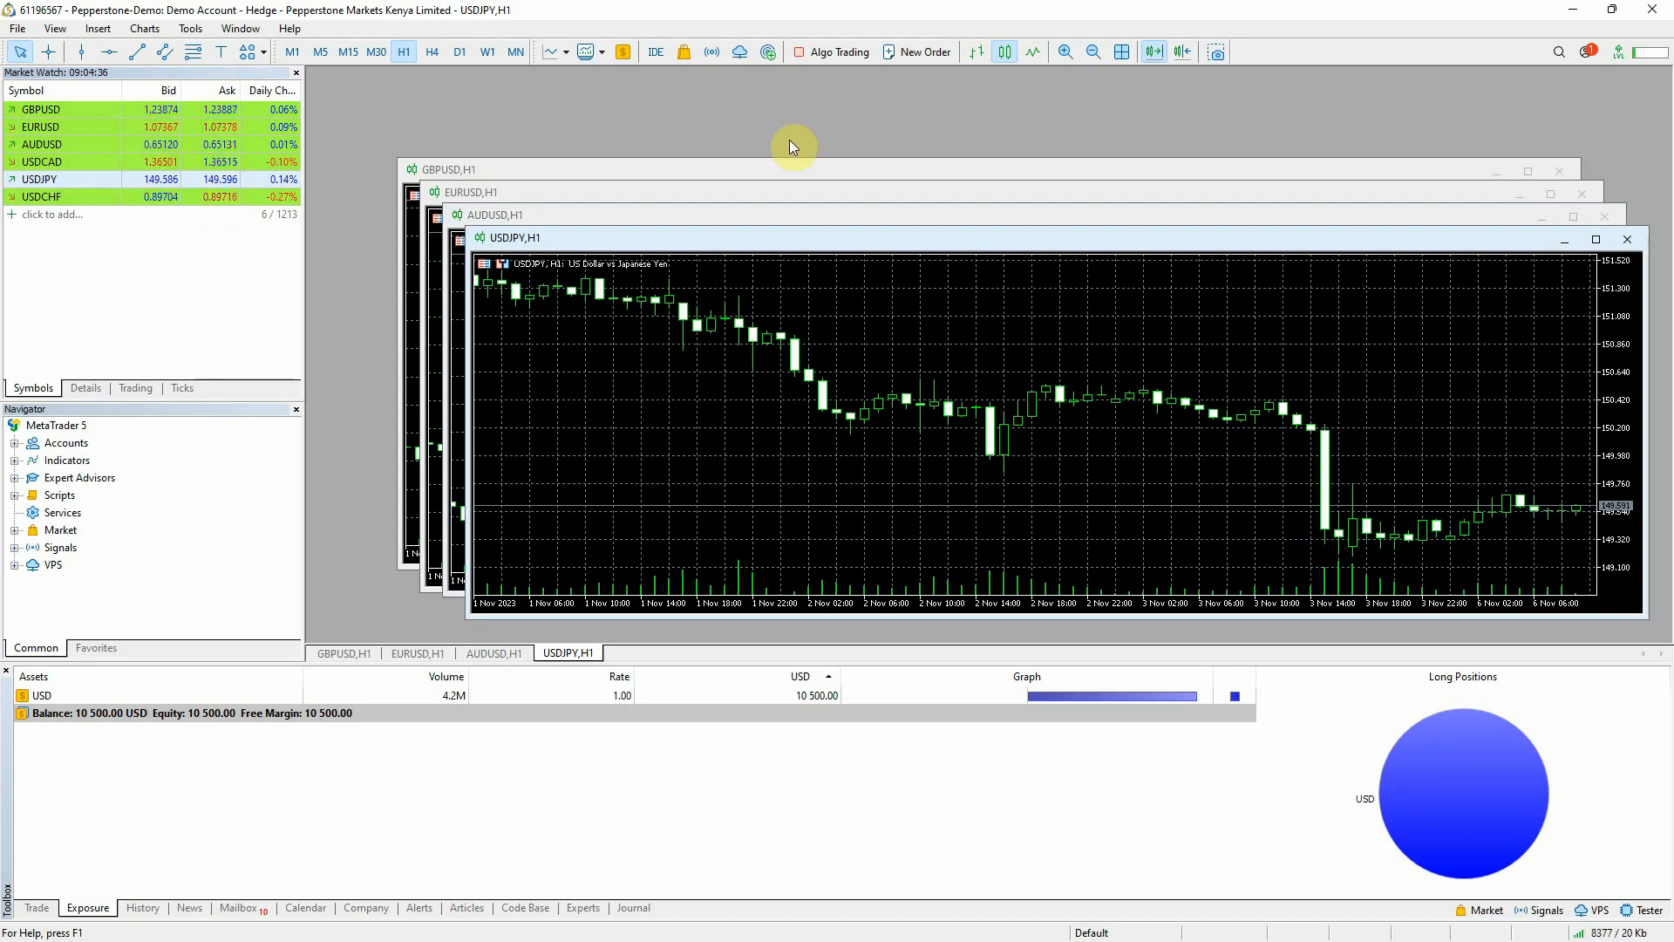
Tile the four open charts and maximize the GBPUSD chart
left_click(1122, 55)
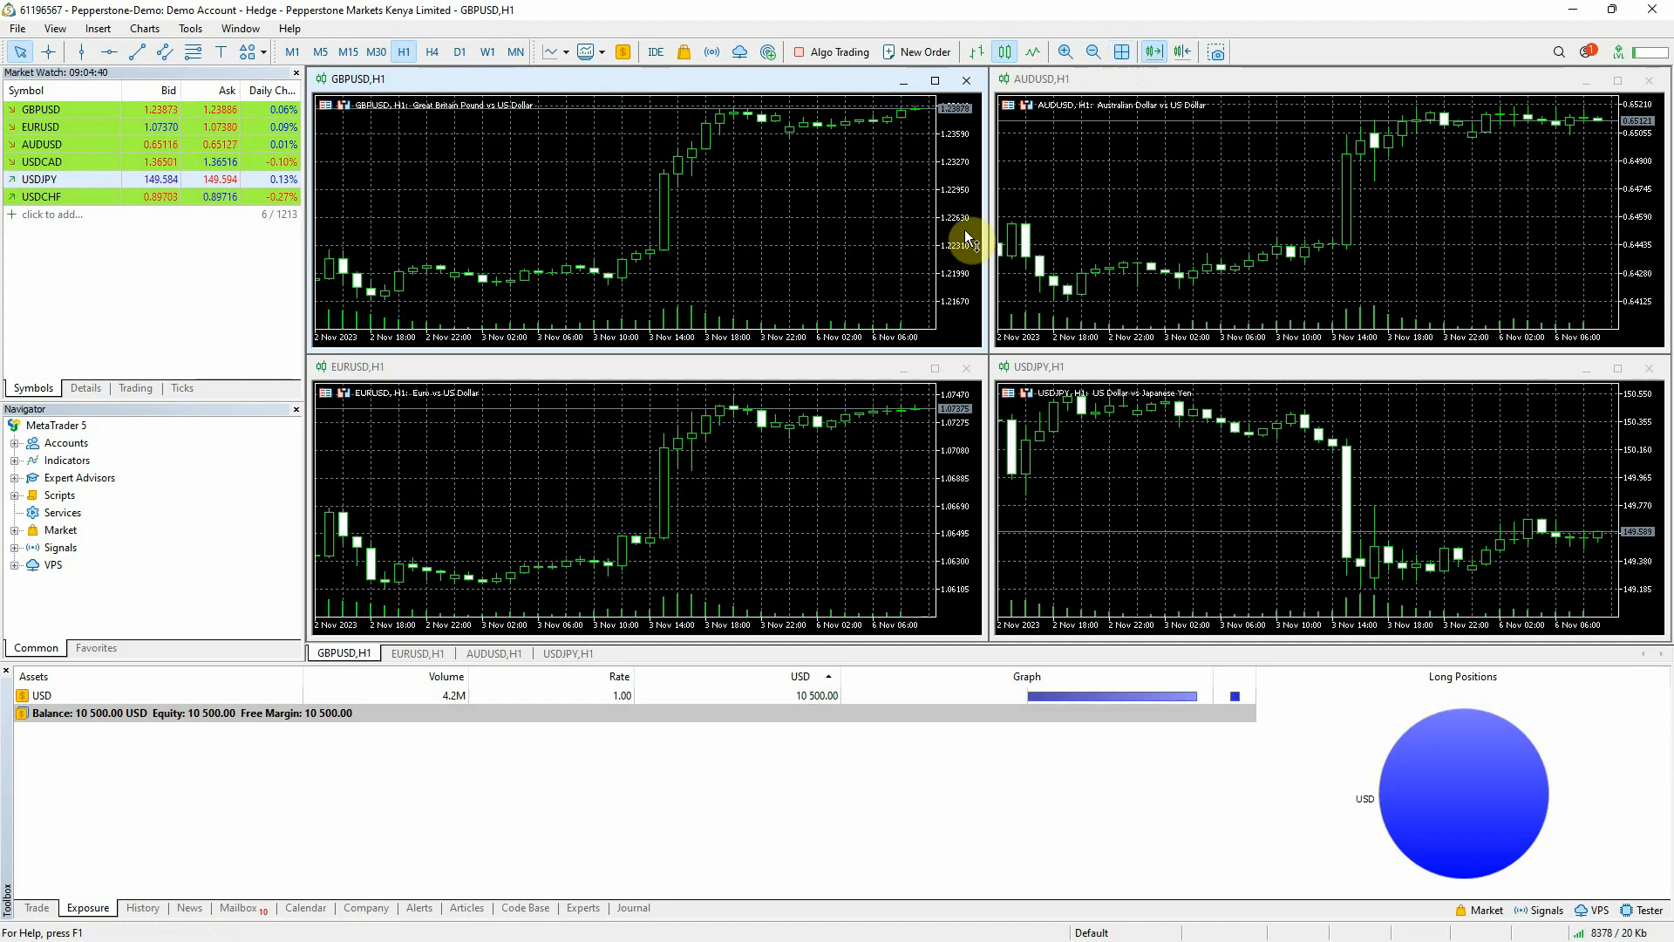
left_click(934, 81)
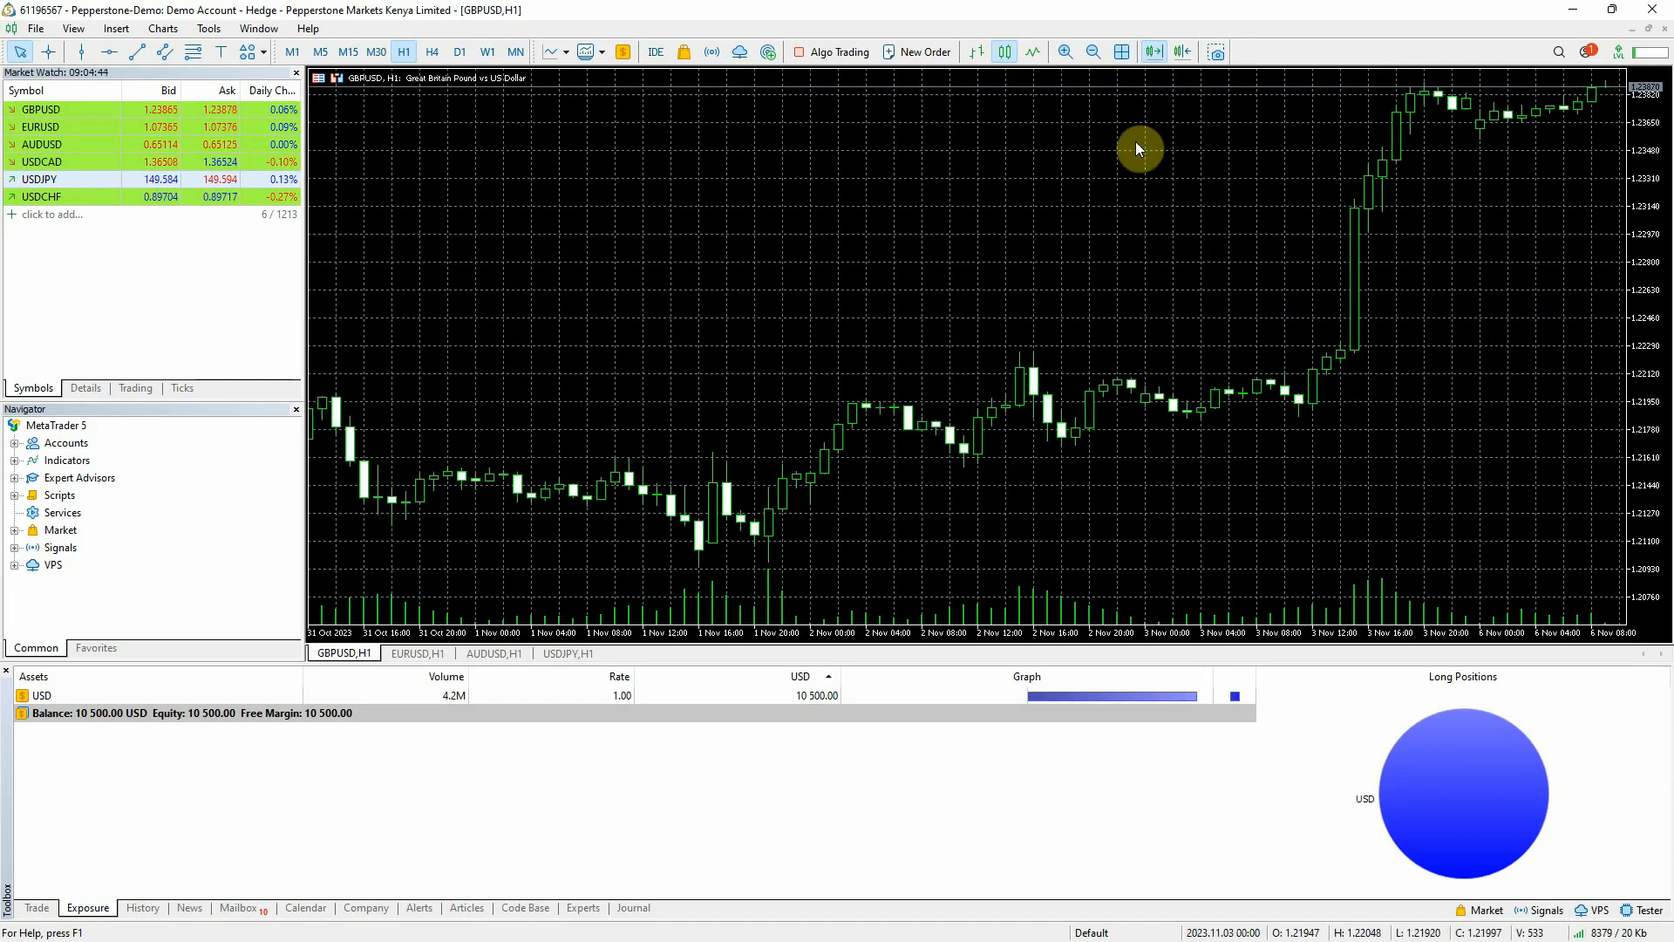
Tile the open charts and apply the Color on White scheme to the GBPUSD chart
left_click(1121, 51)
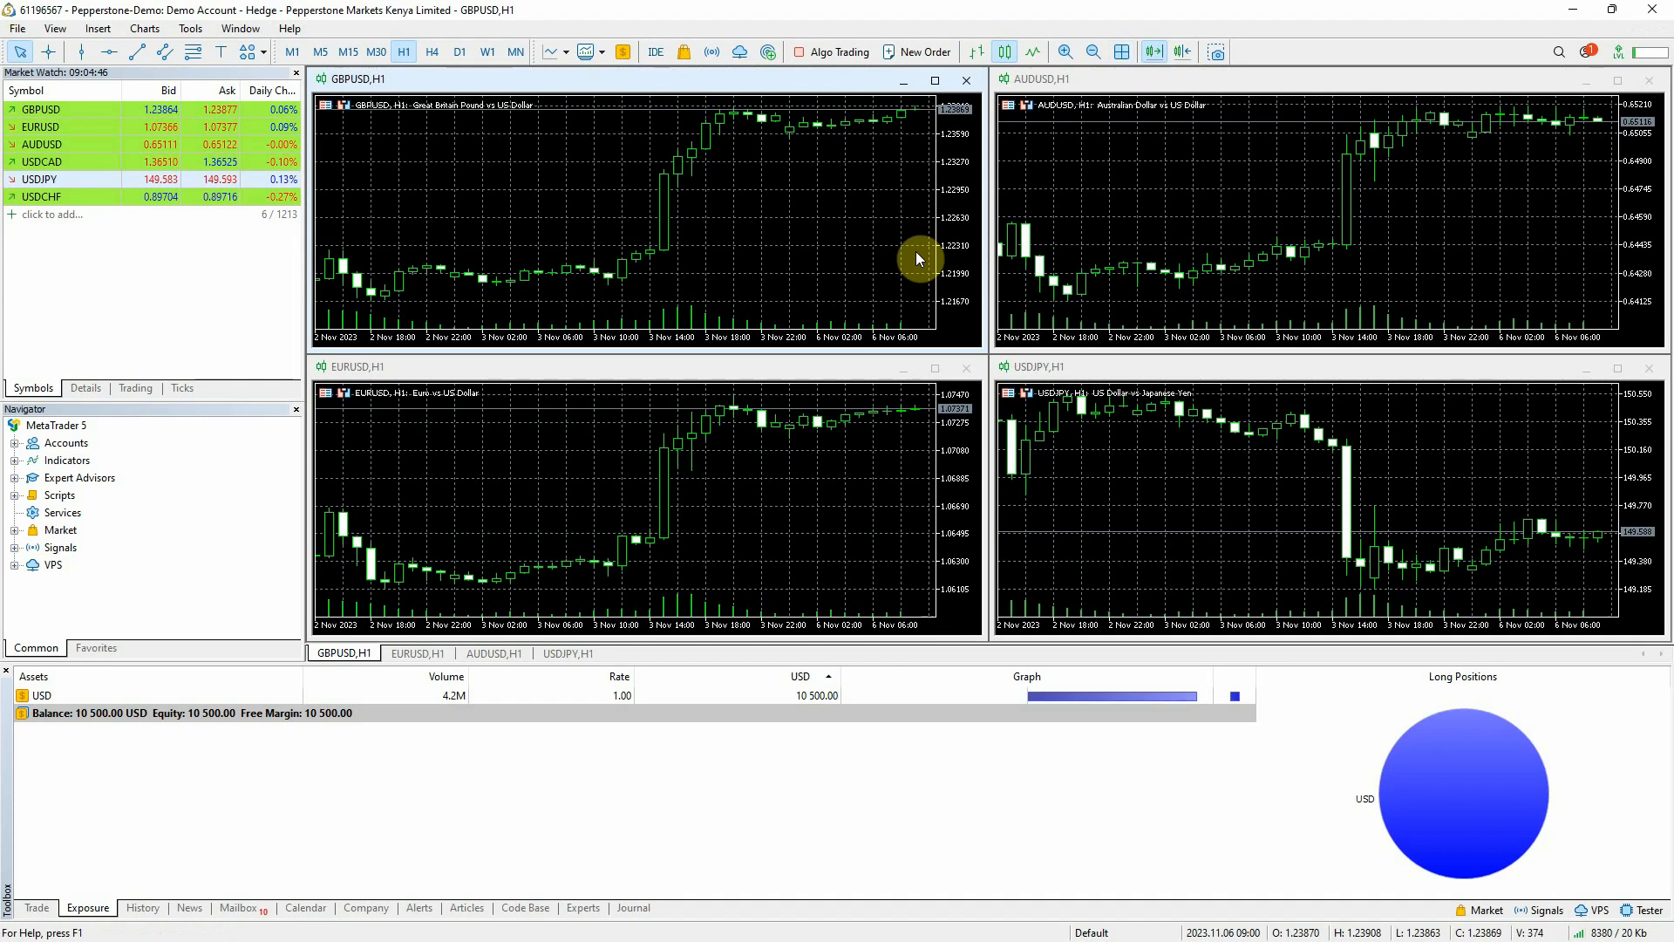
right_click(653, 141)
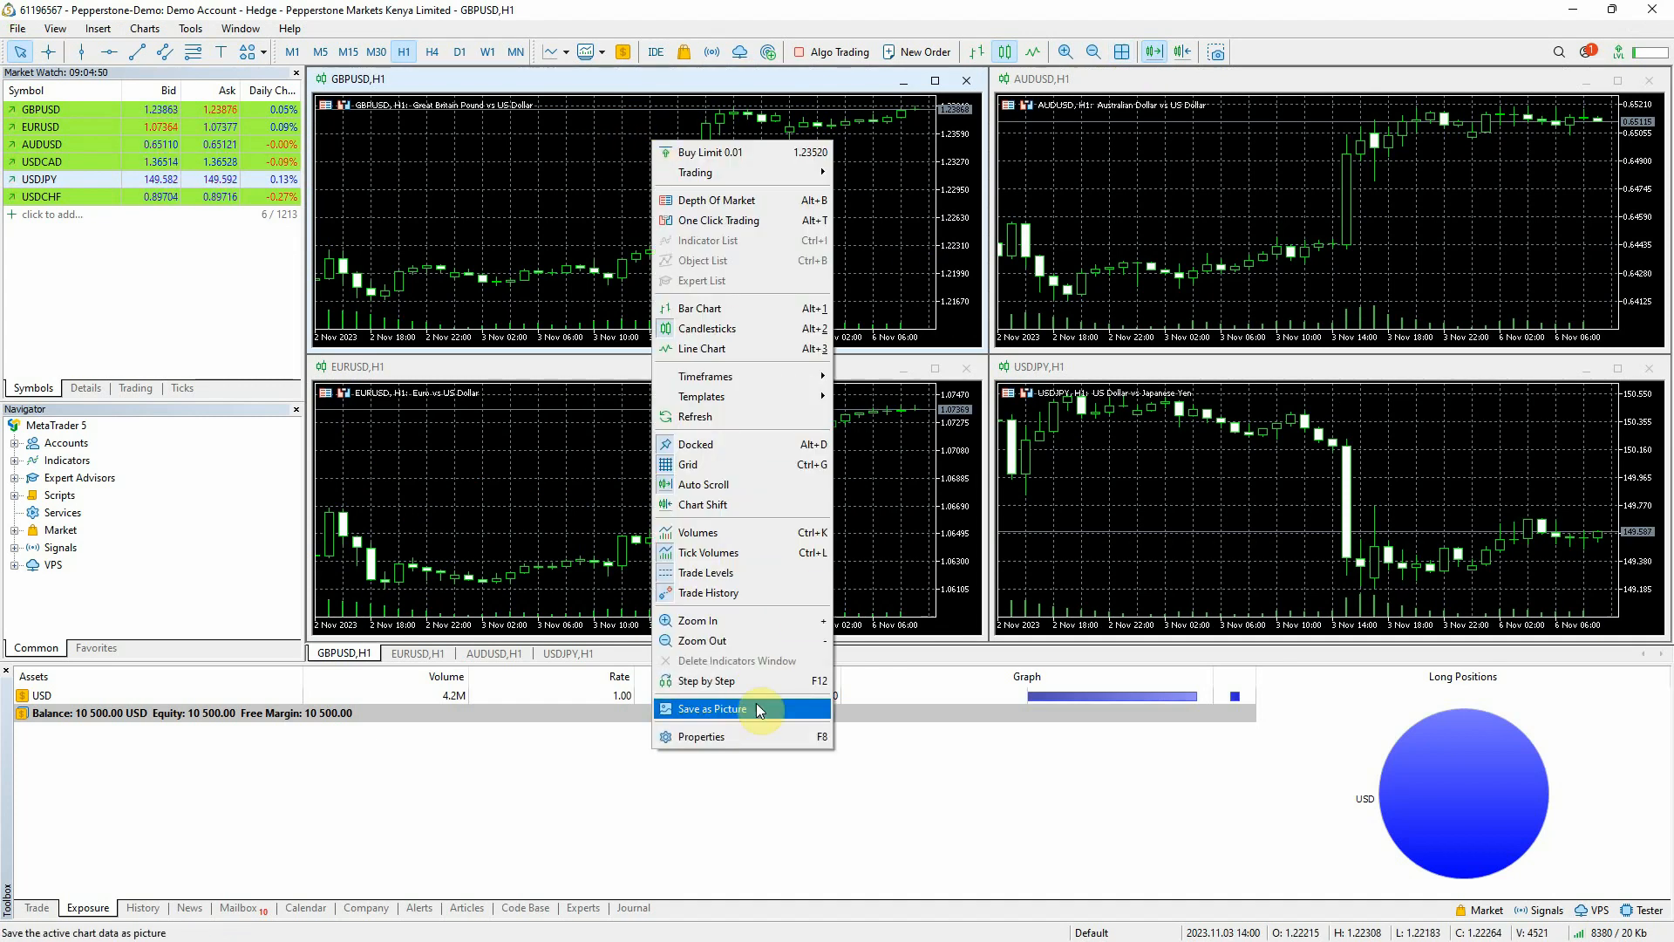
left_click(760, 736)
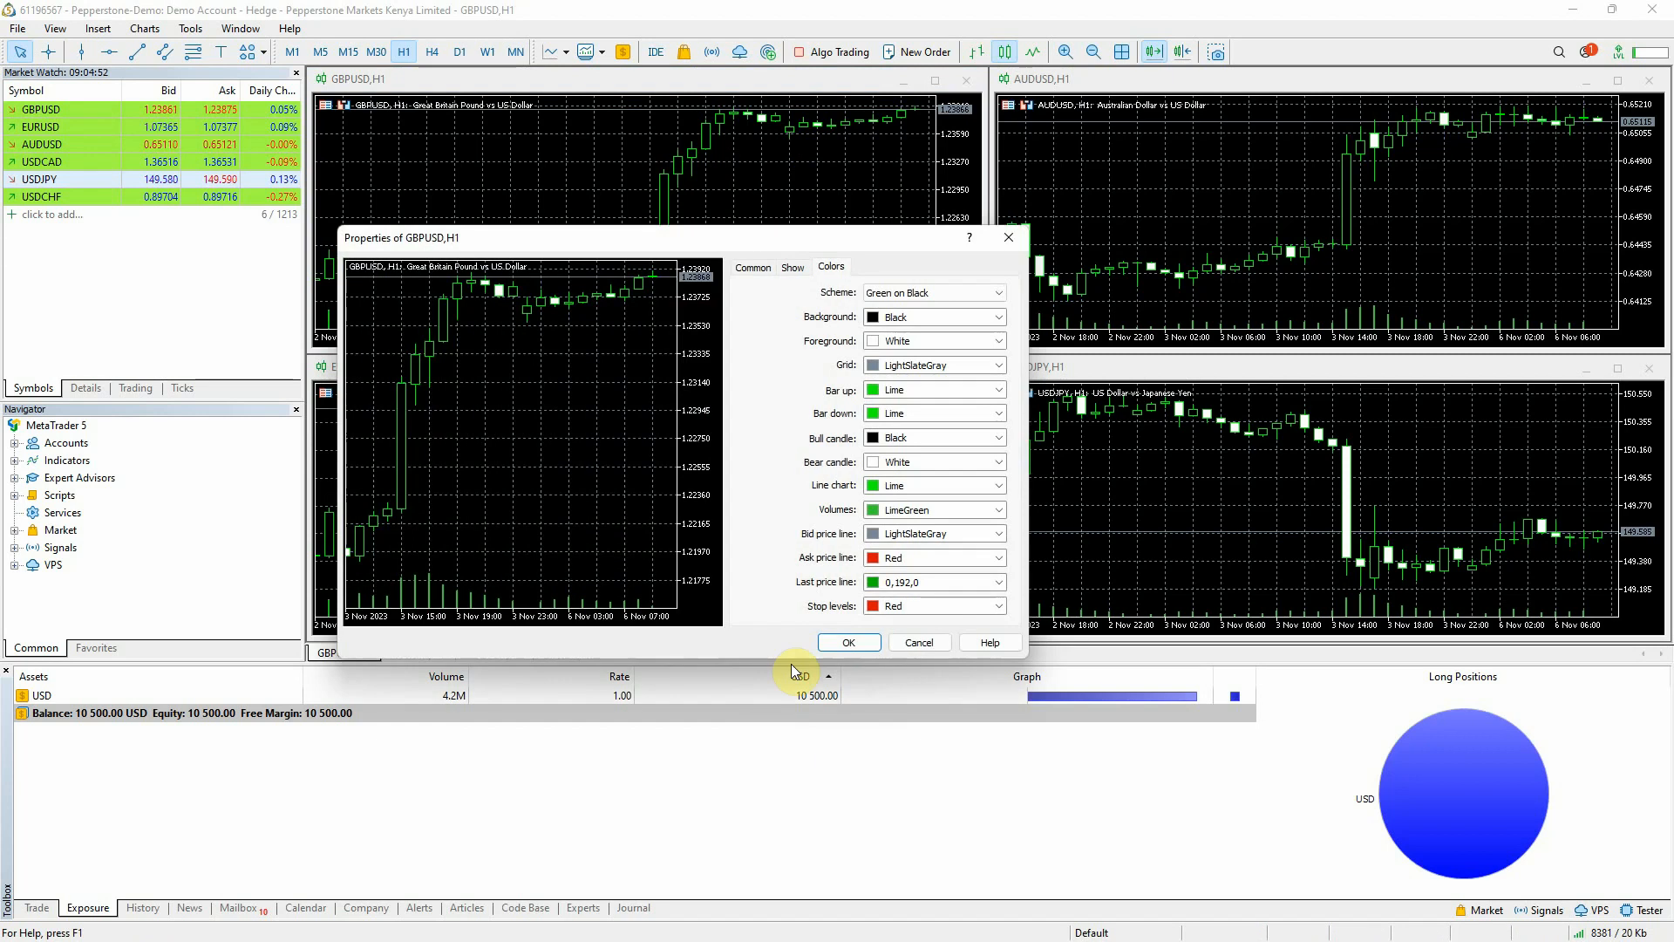
left_click(925, 291)
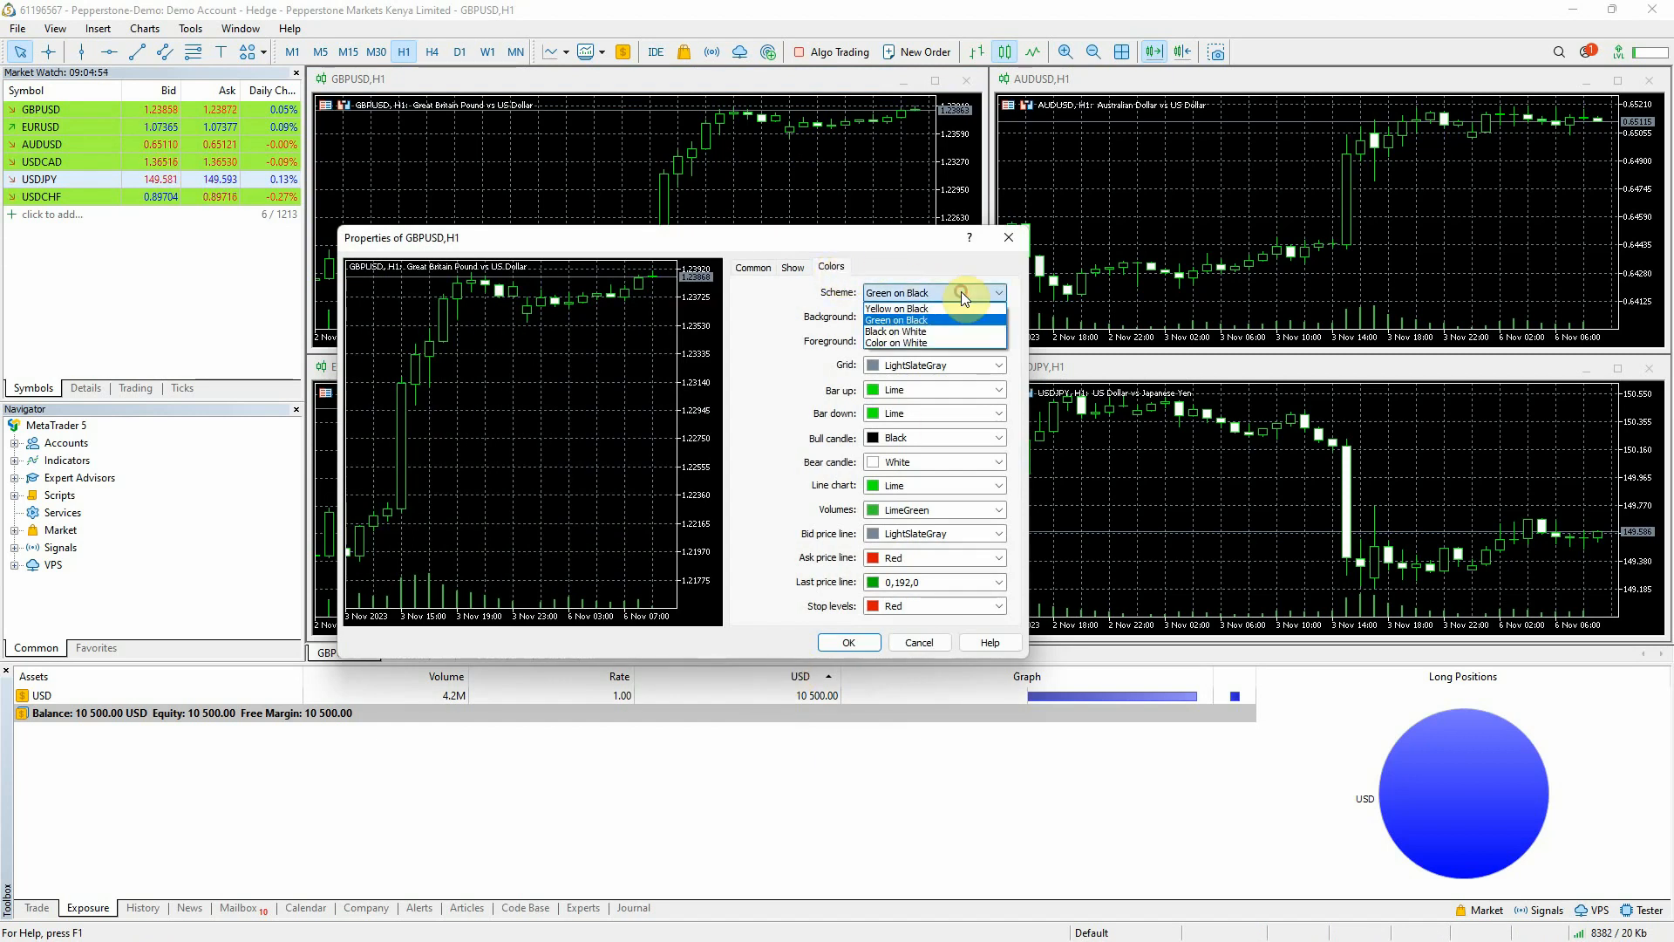
left_click(924, 338)
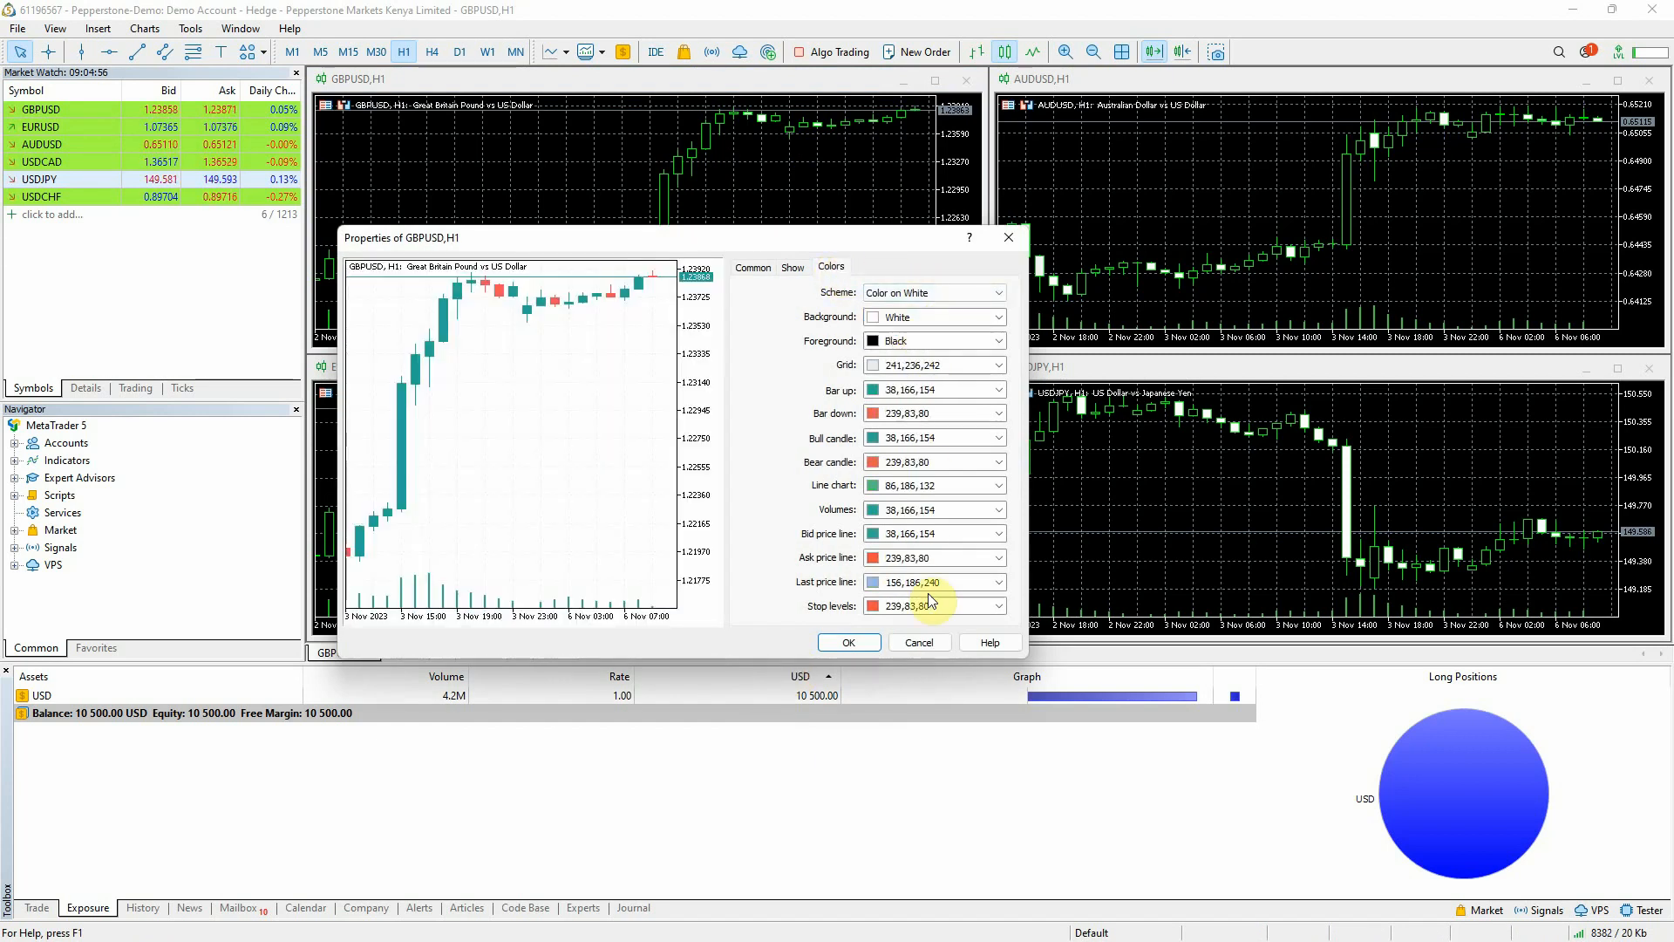
left_click(863, 648)
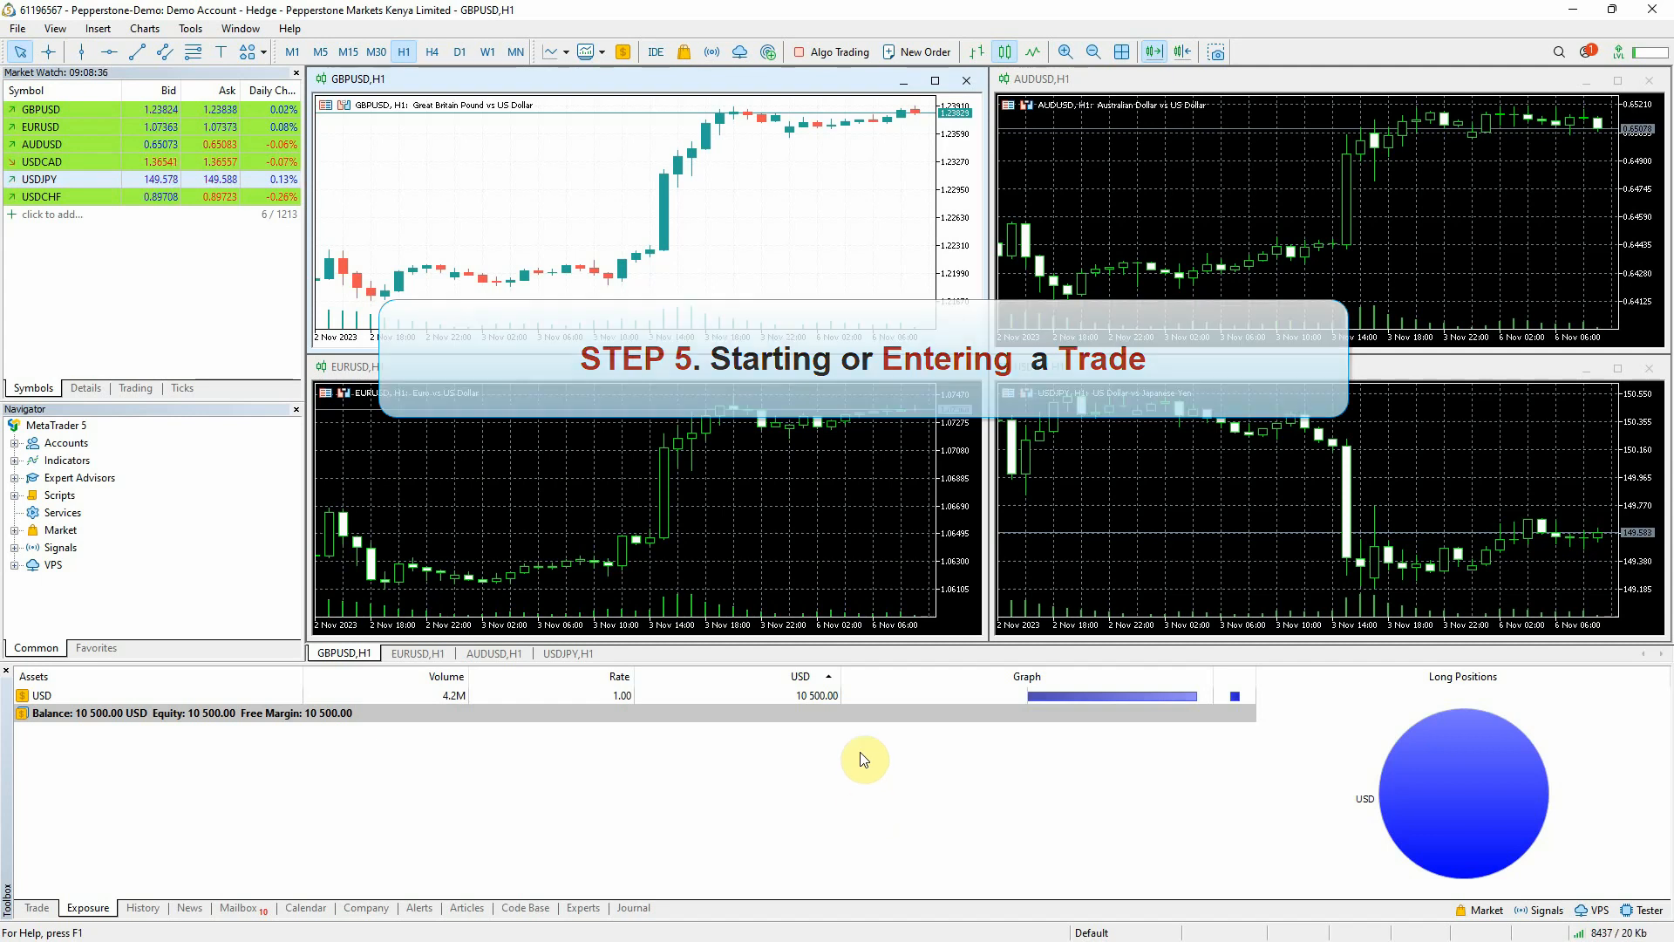
Maximize the GBPUSD chart and set its timeframe to 5 minutes
left_click(823, 250)
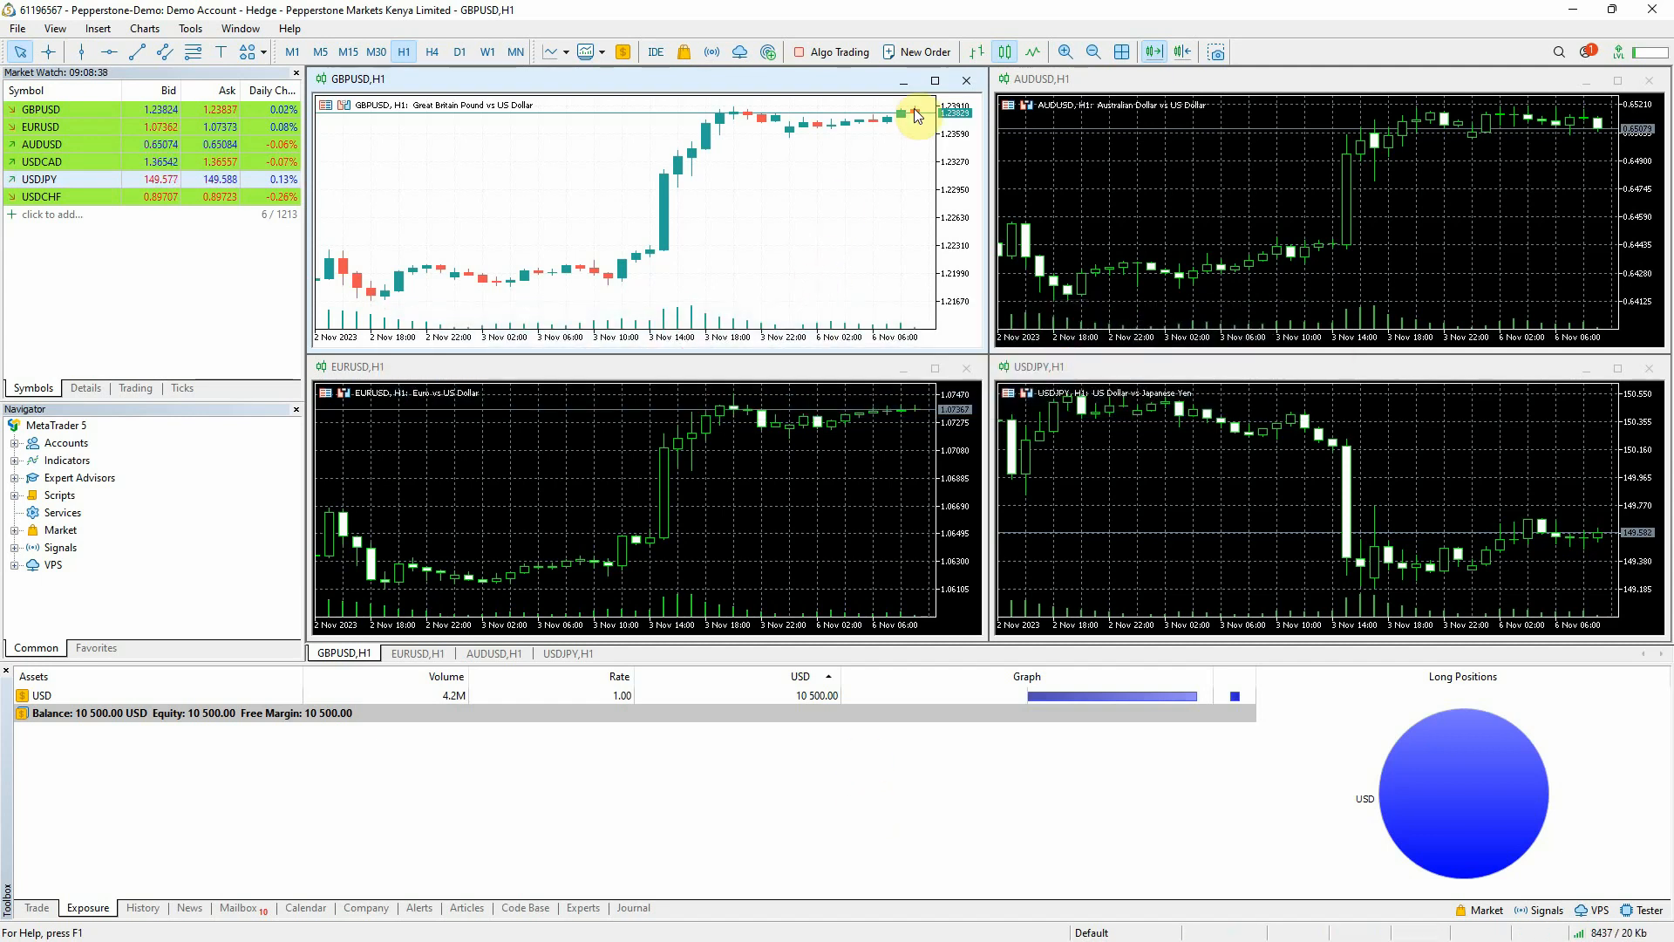
left_click(935, 80)
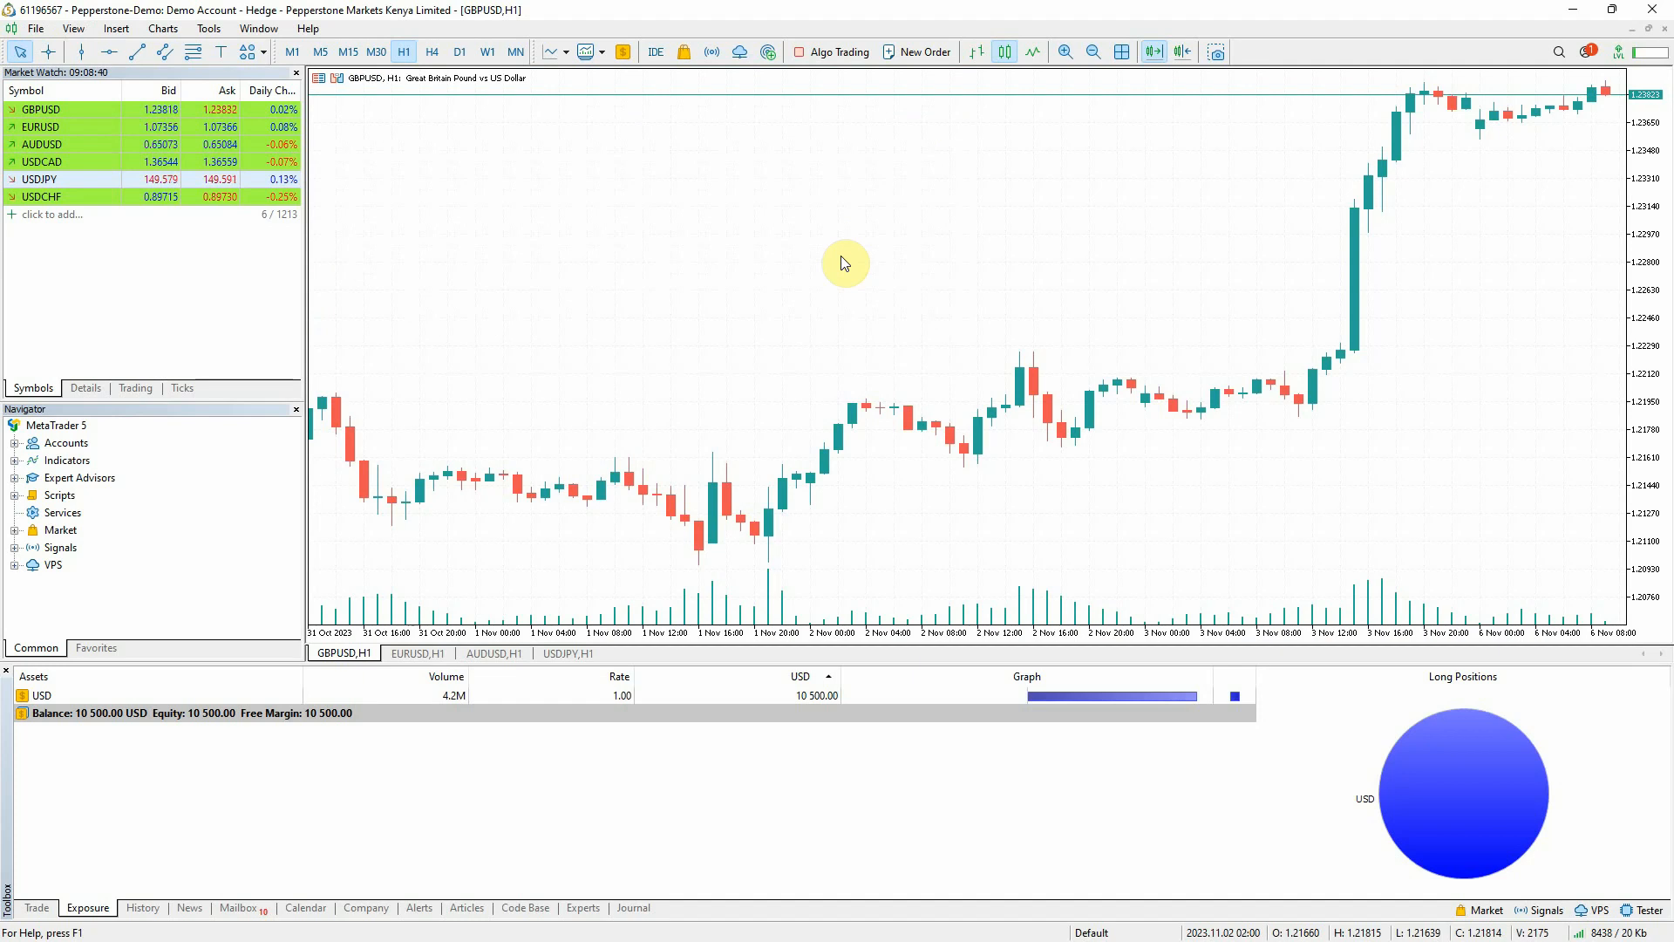
right_click(746, 193)
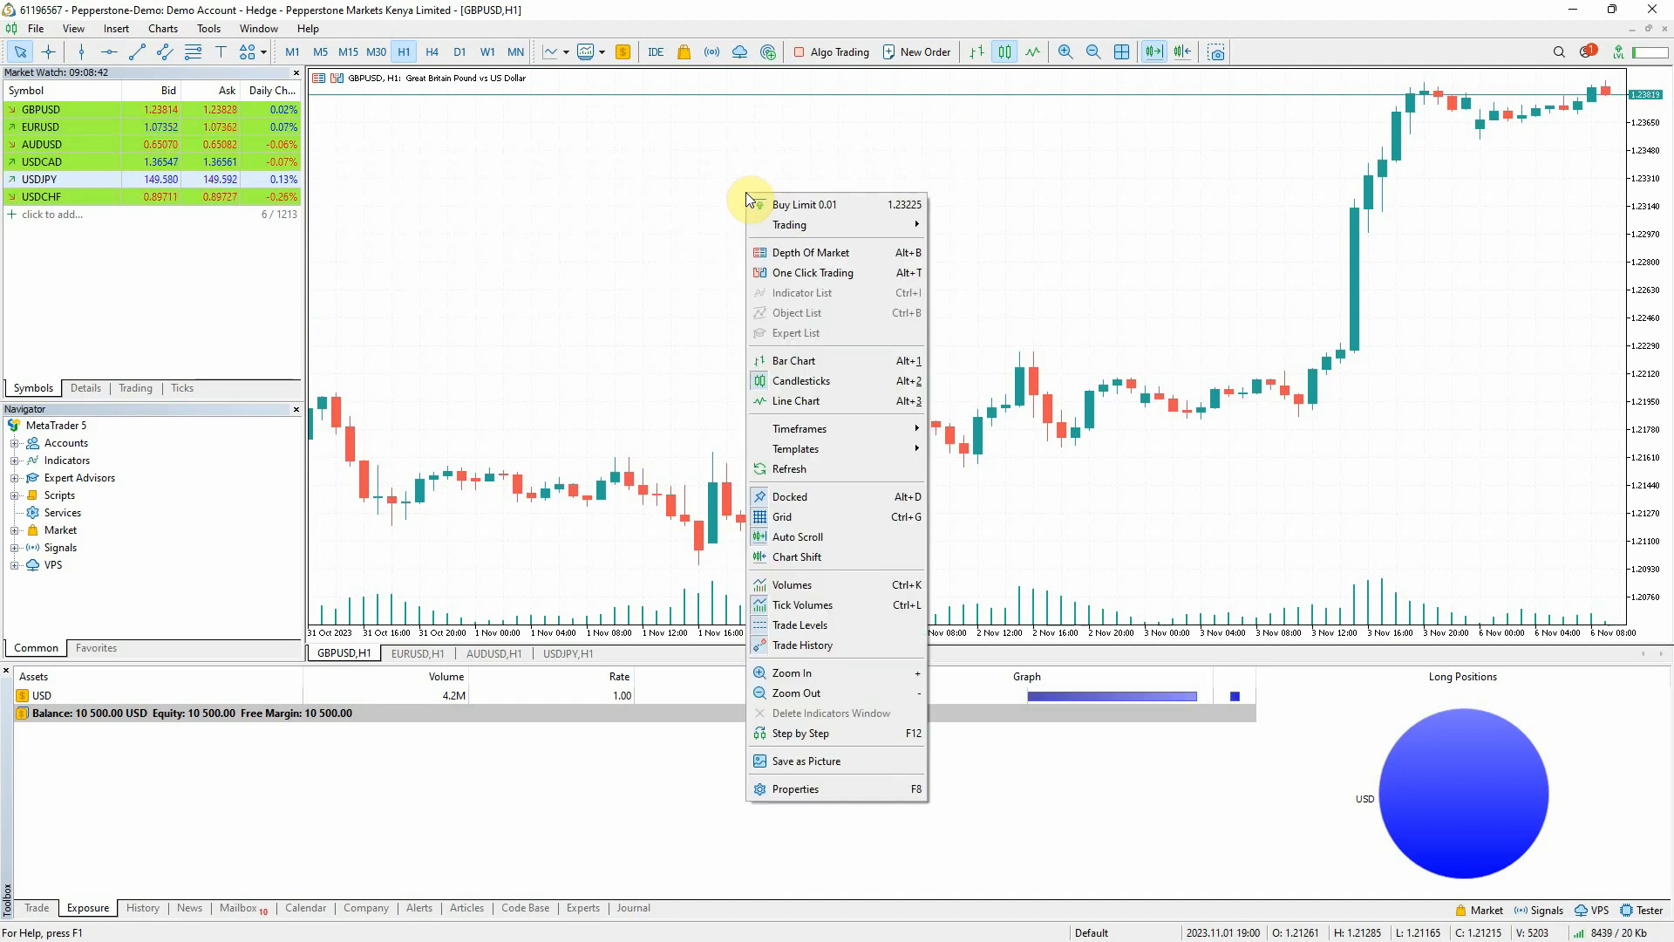
mouse_move(802, 433)
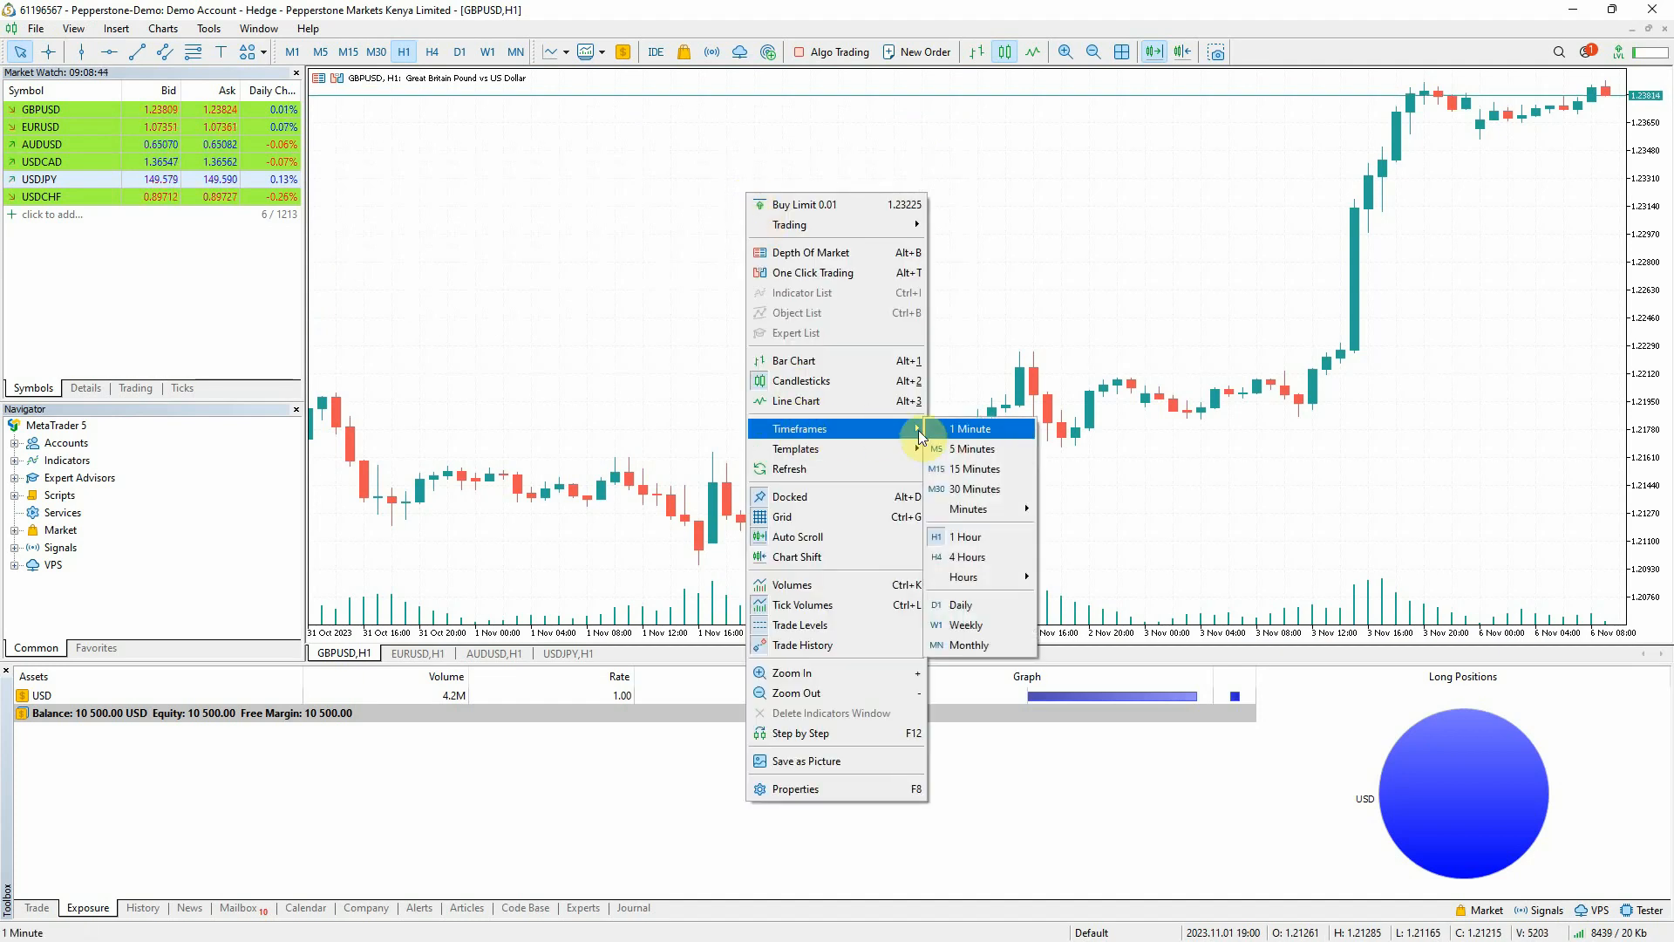
left_click(989, 454)
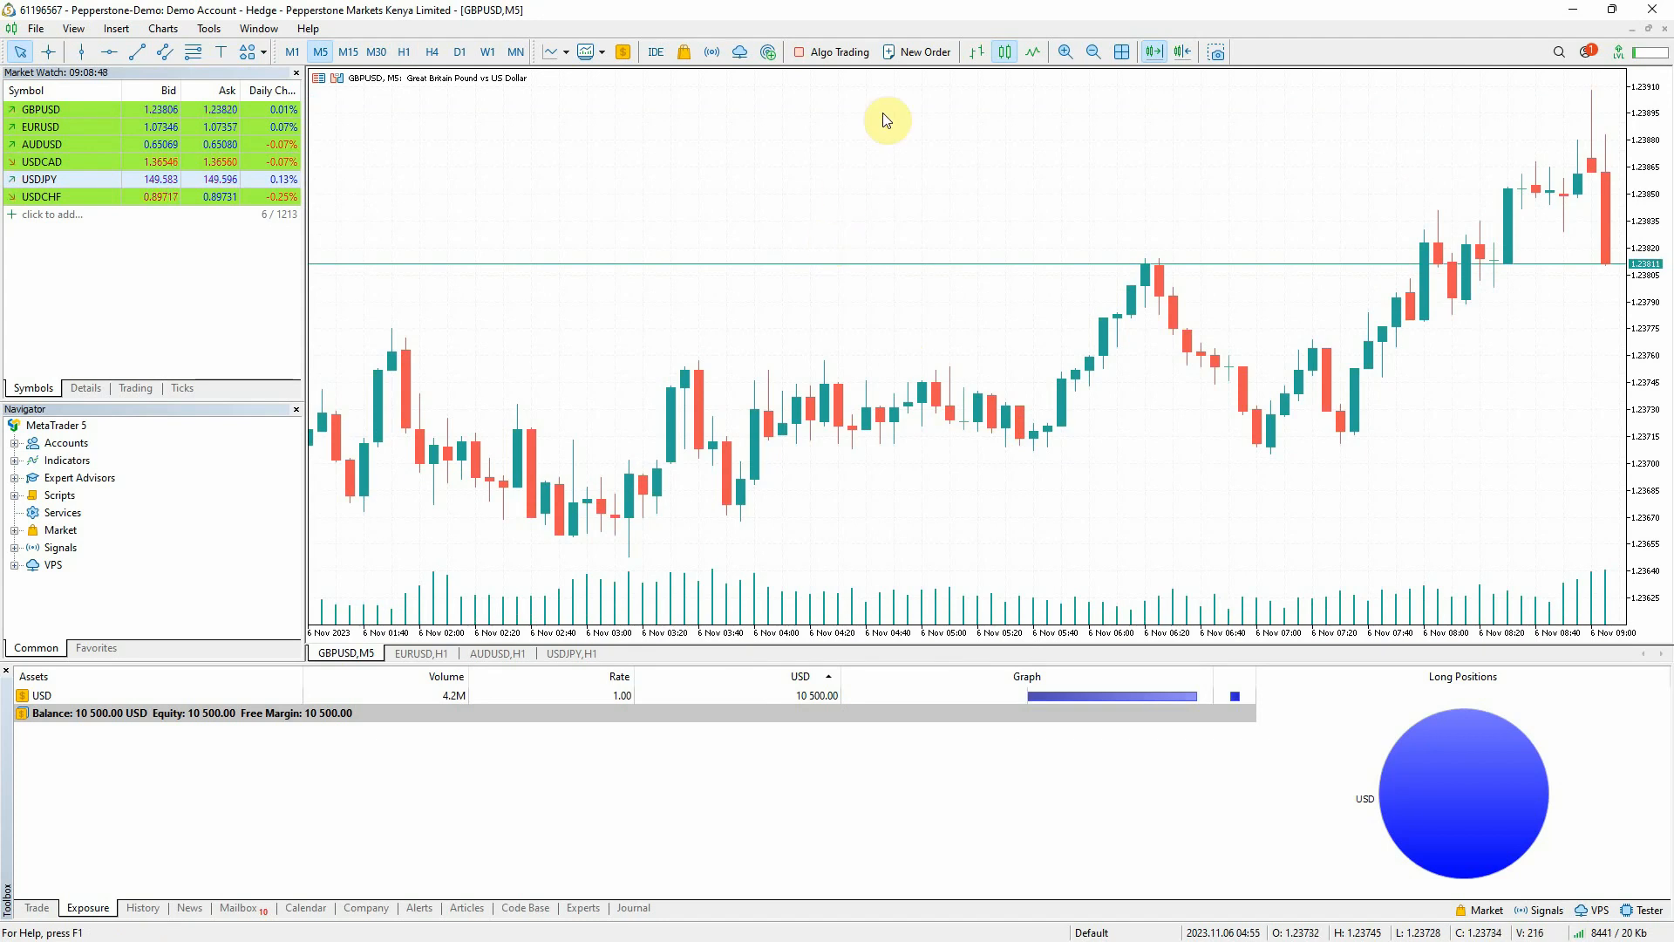
Place a market sell order on GBPUSD with a volume of 1.00 and close the order window
left_click(928, 52)
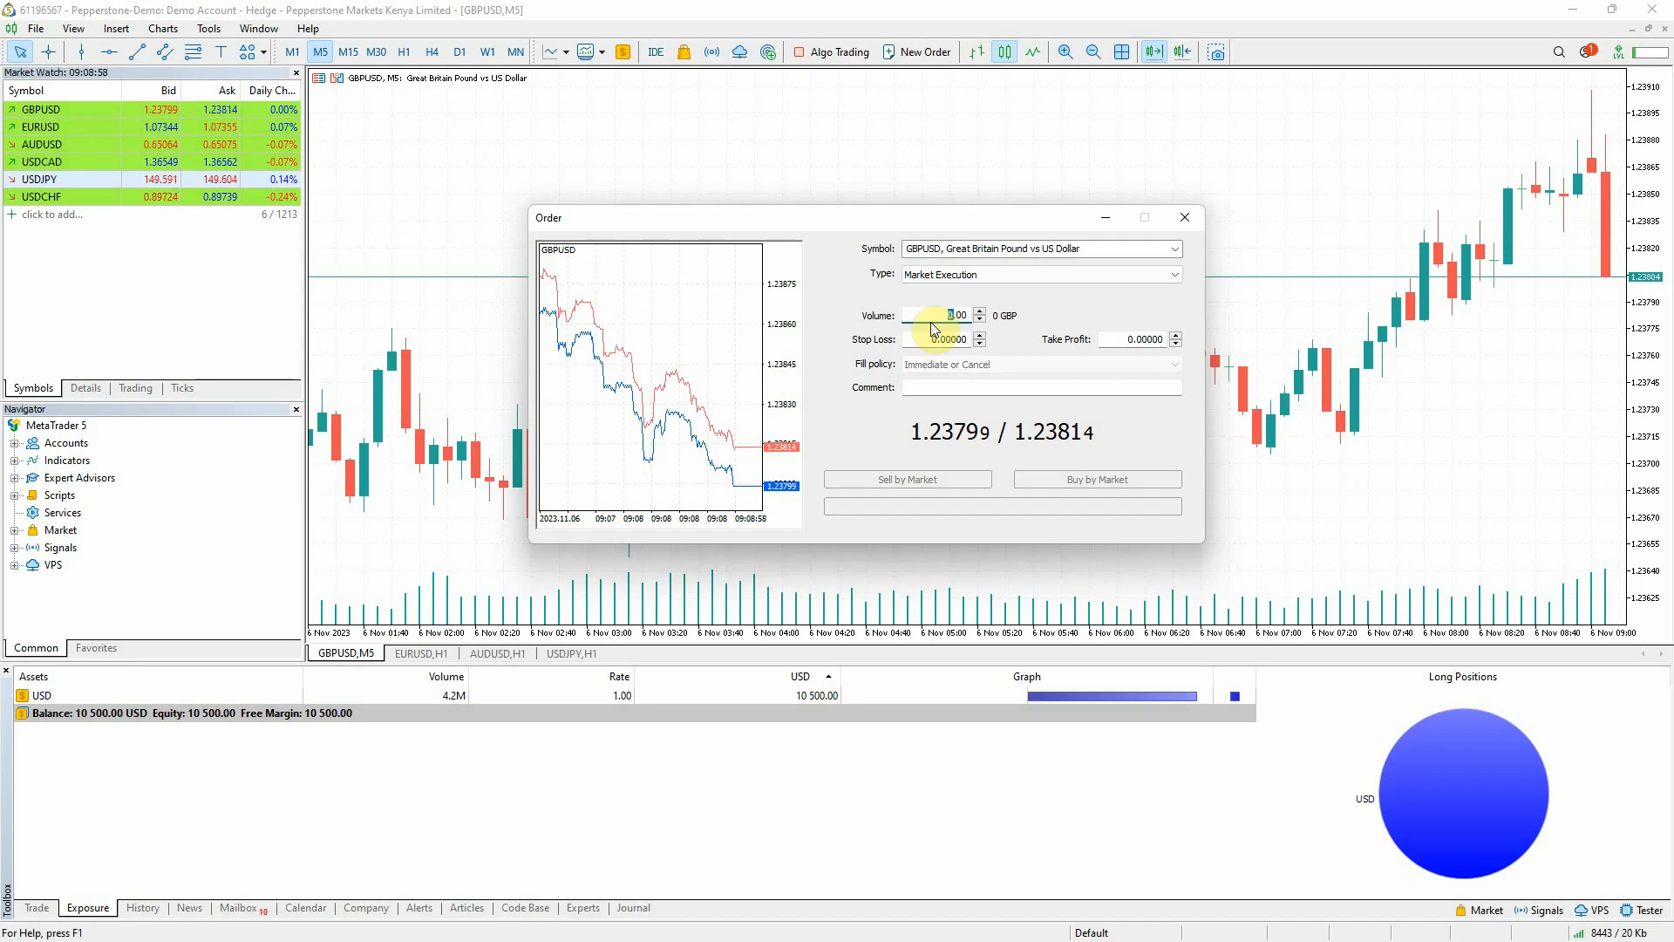
type("1")
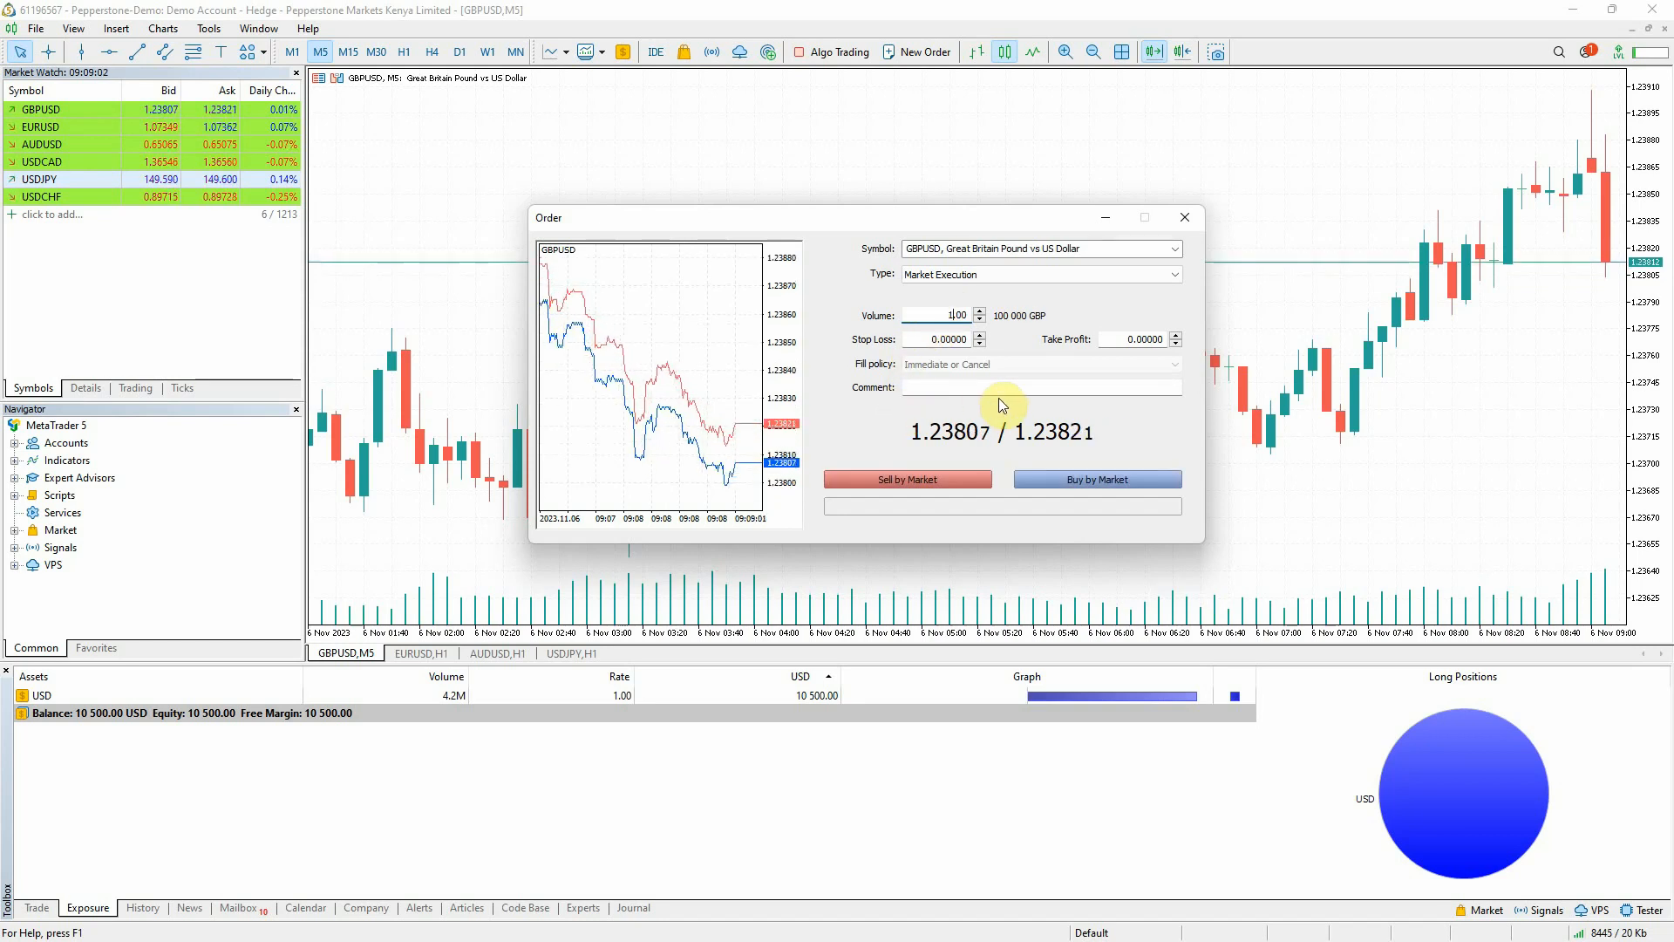
left_click(931, 477)
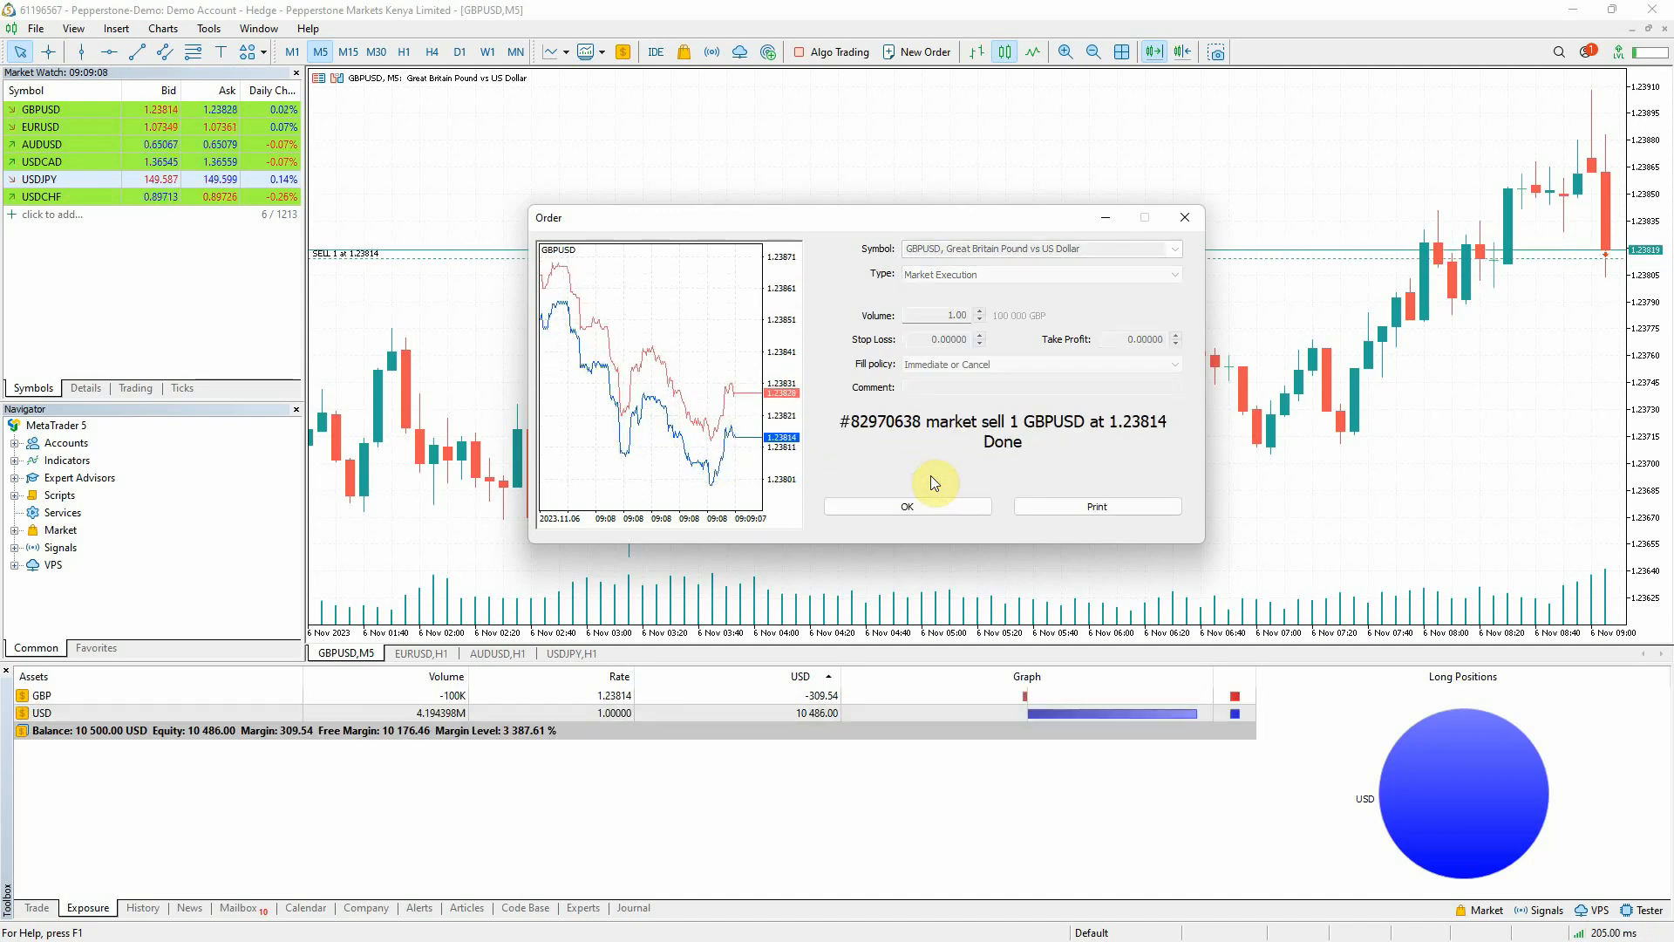
left_click(912, 507)
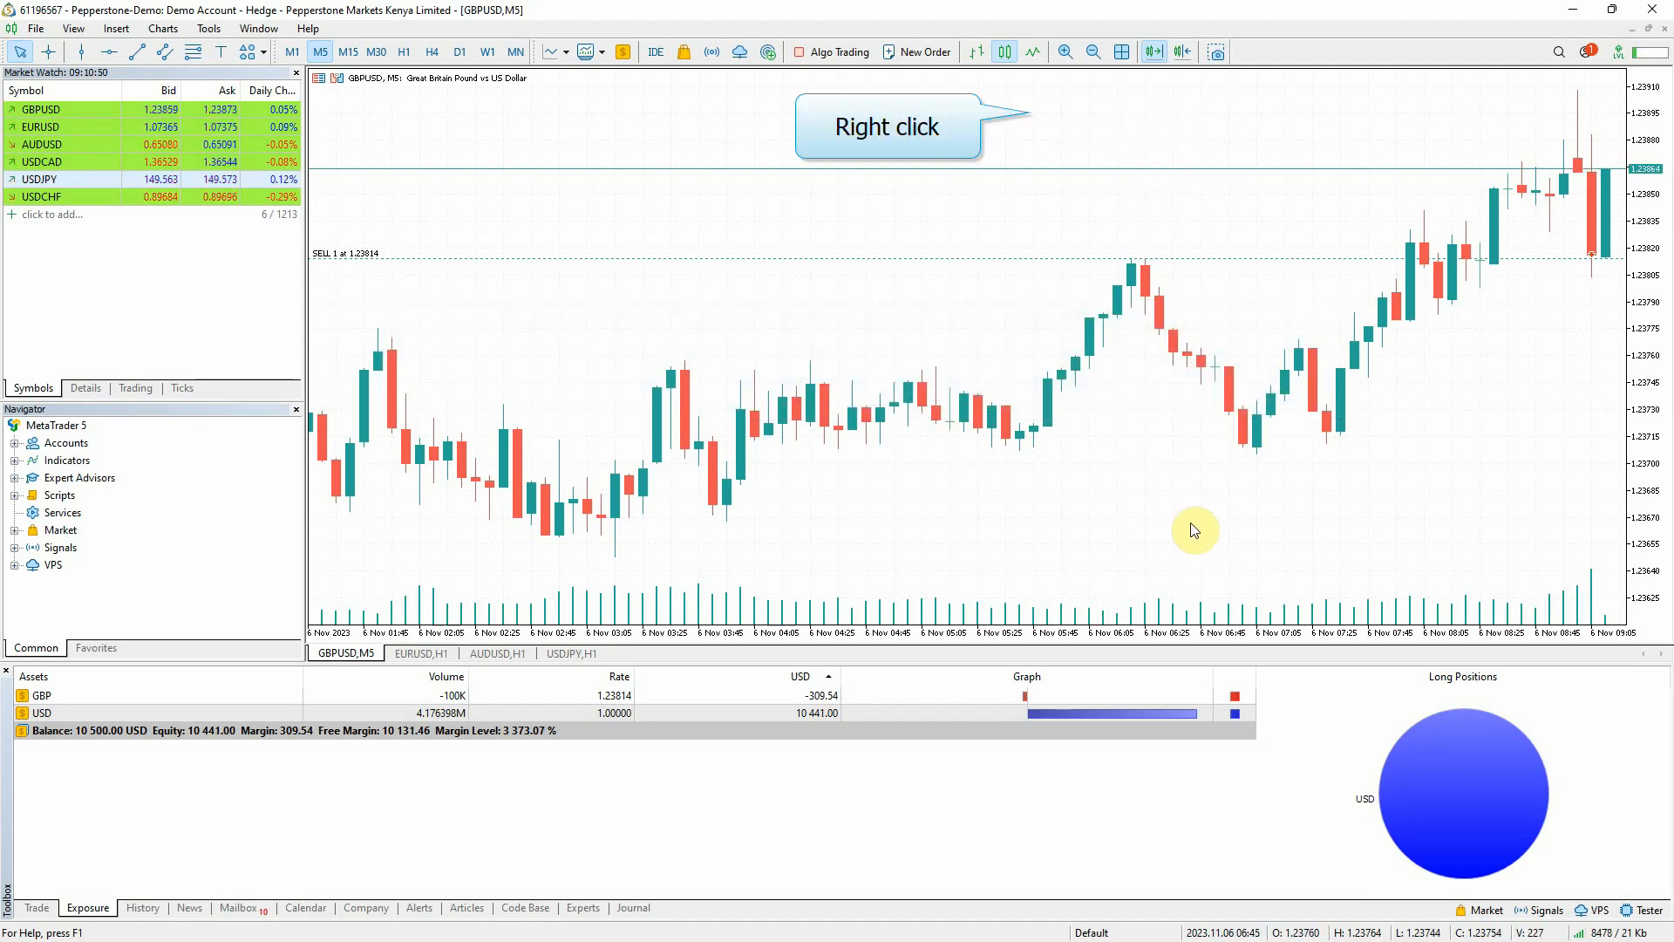
Try to set a stop loss at 1.23899 on the GBPUSD chart, and accept the One Click Trading terms and conditions
right_click(1060, 108)
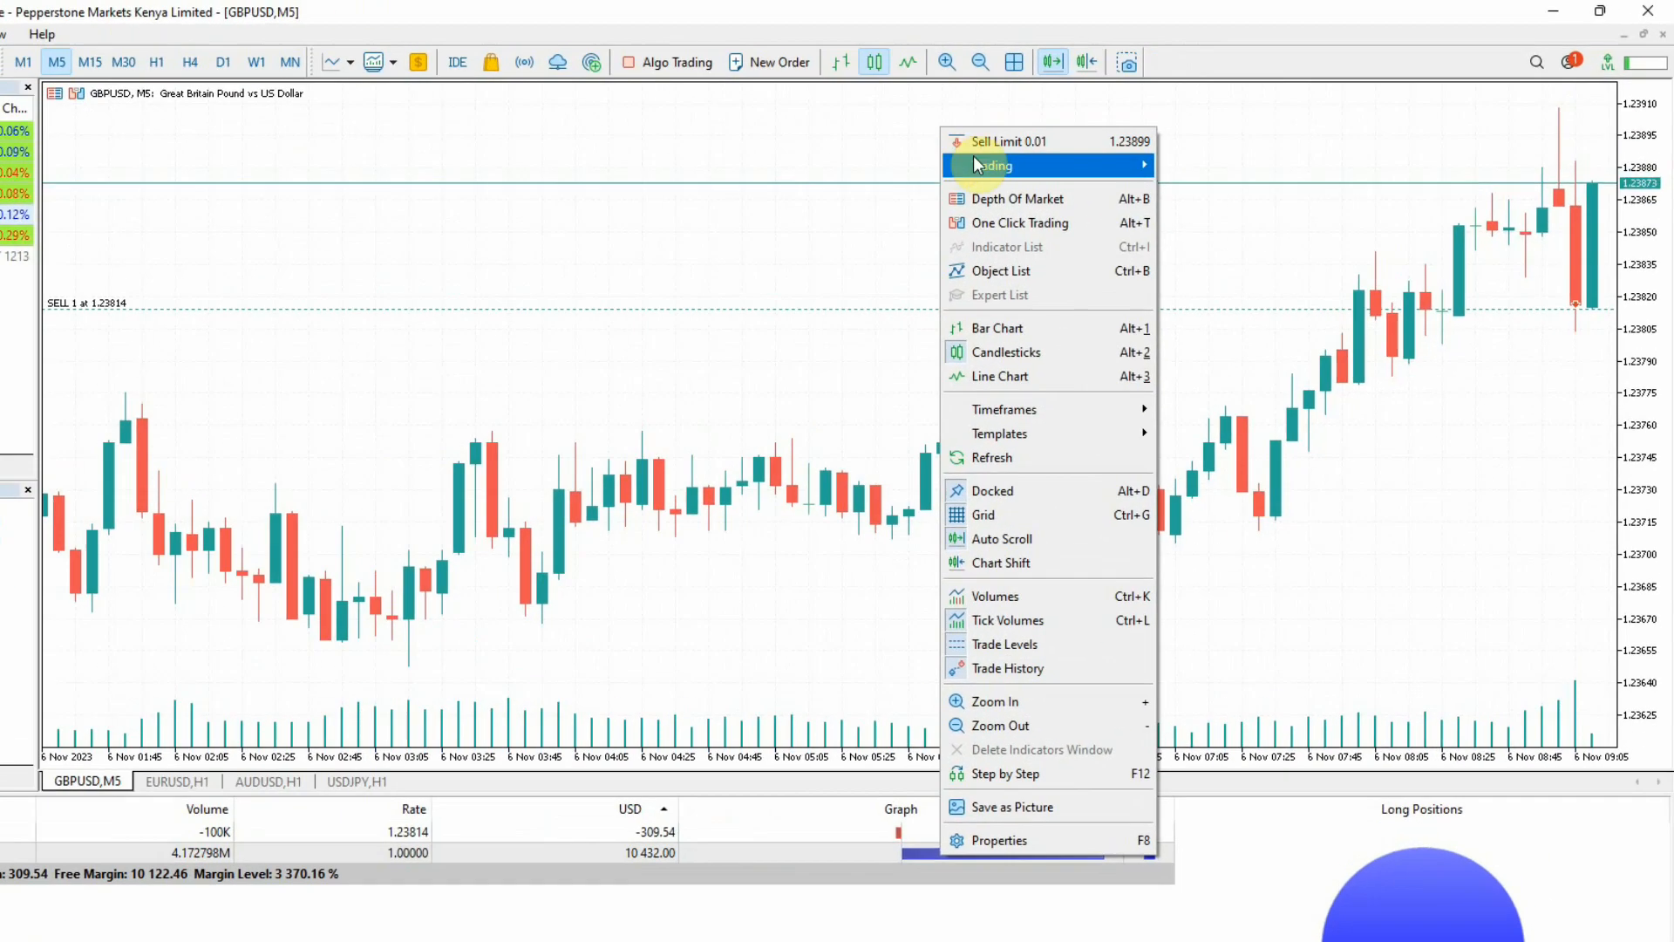
mouse_move(1086, 142)
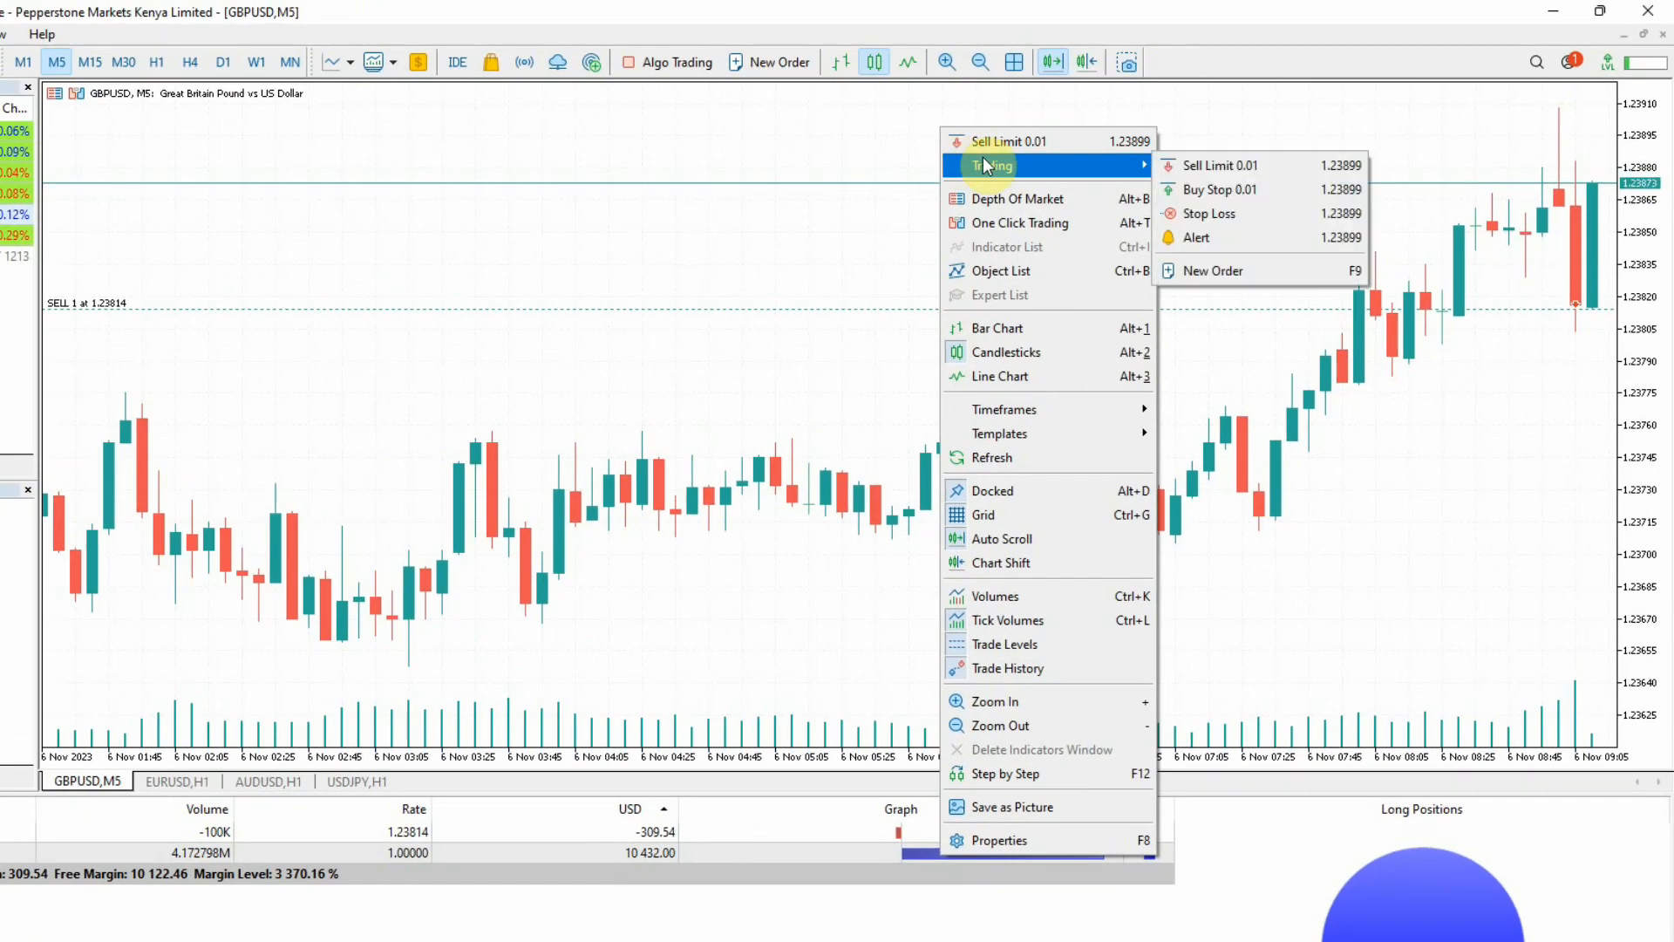
left_click(1245, 222)
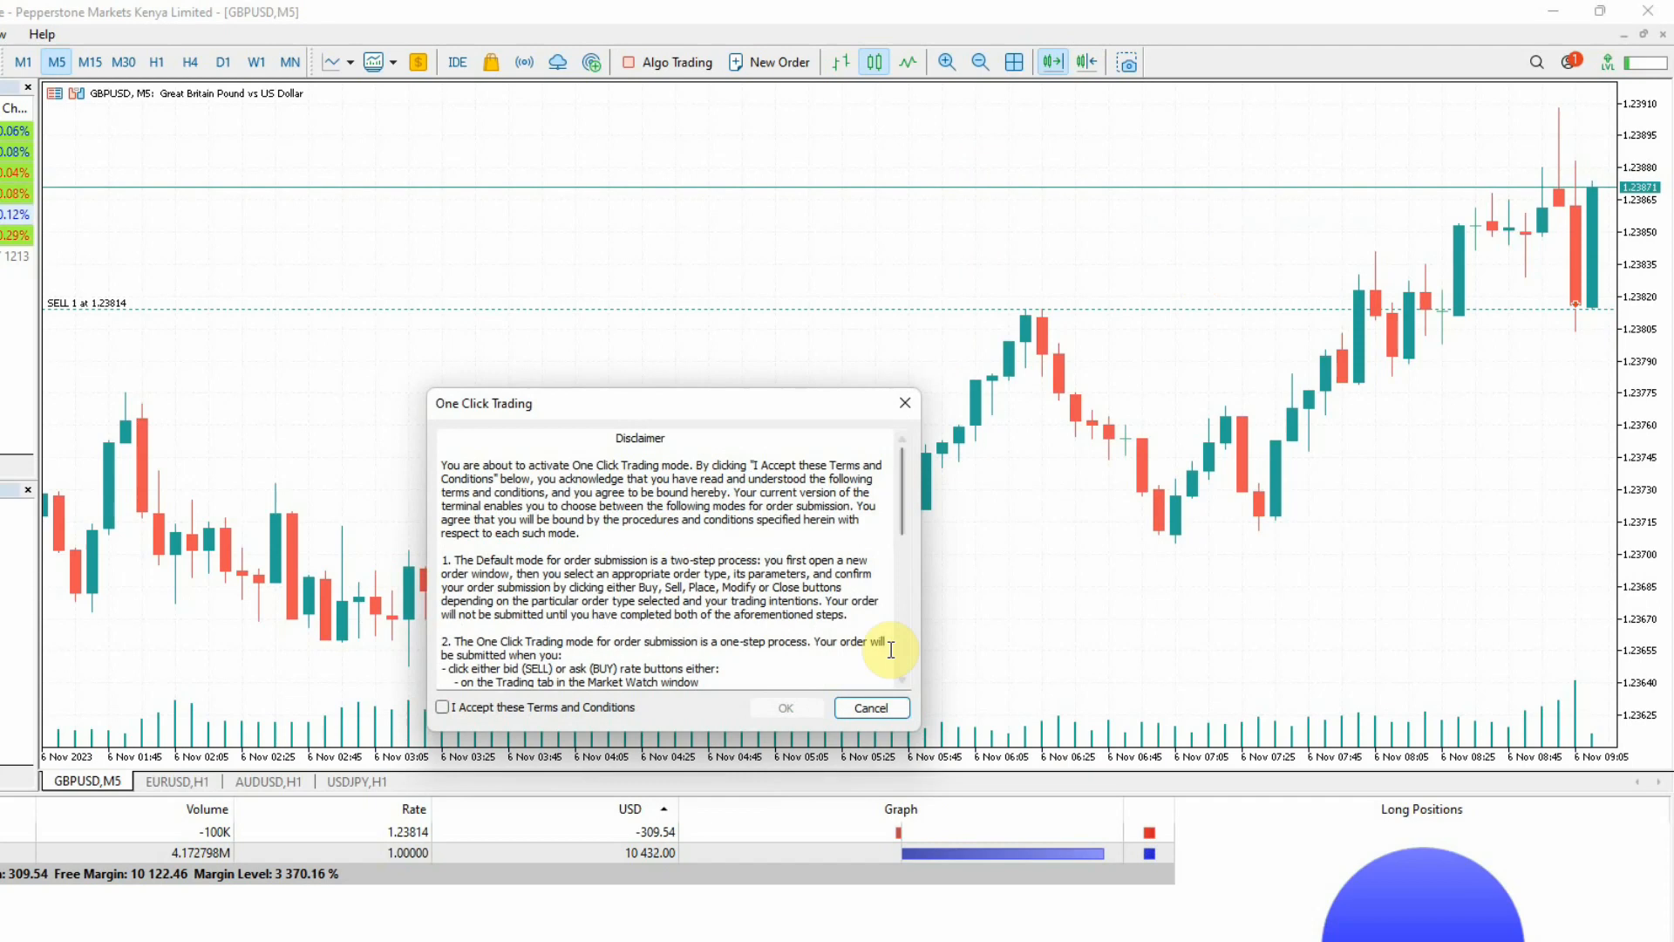
left_click(443, 708)
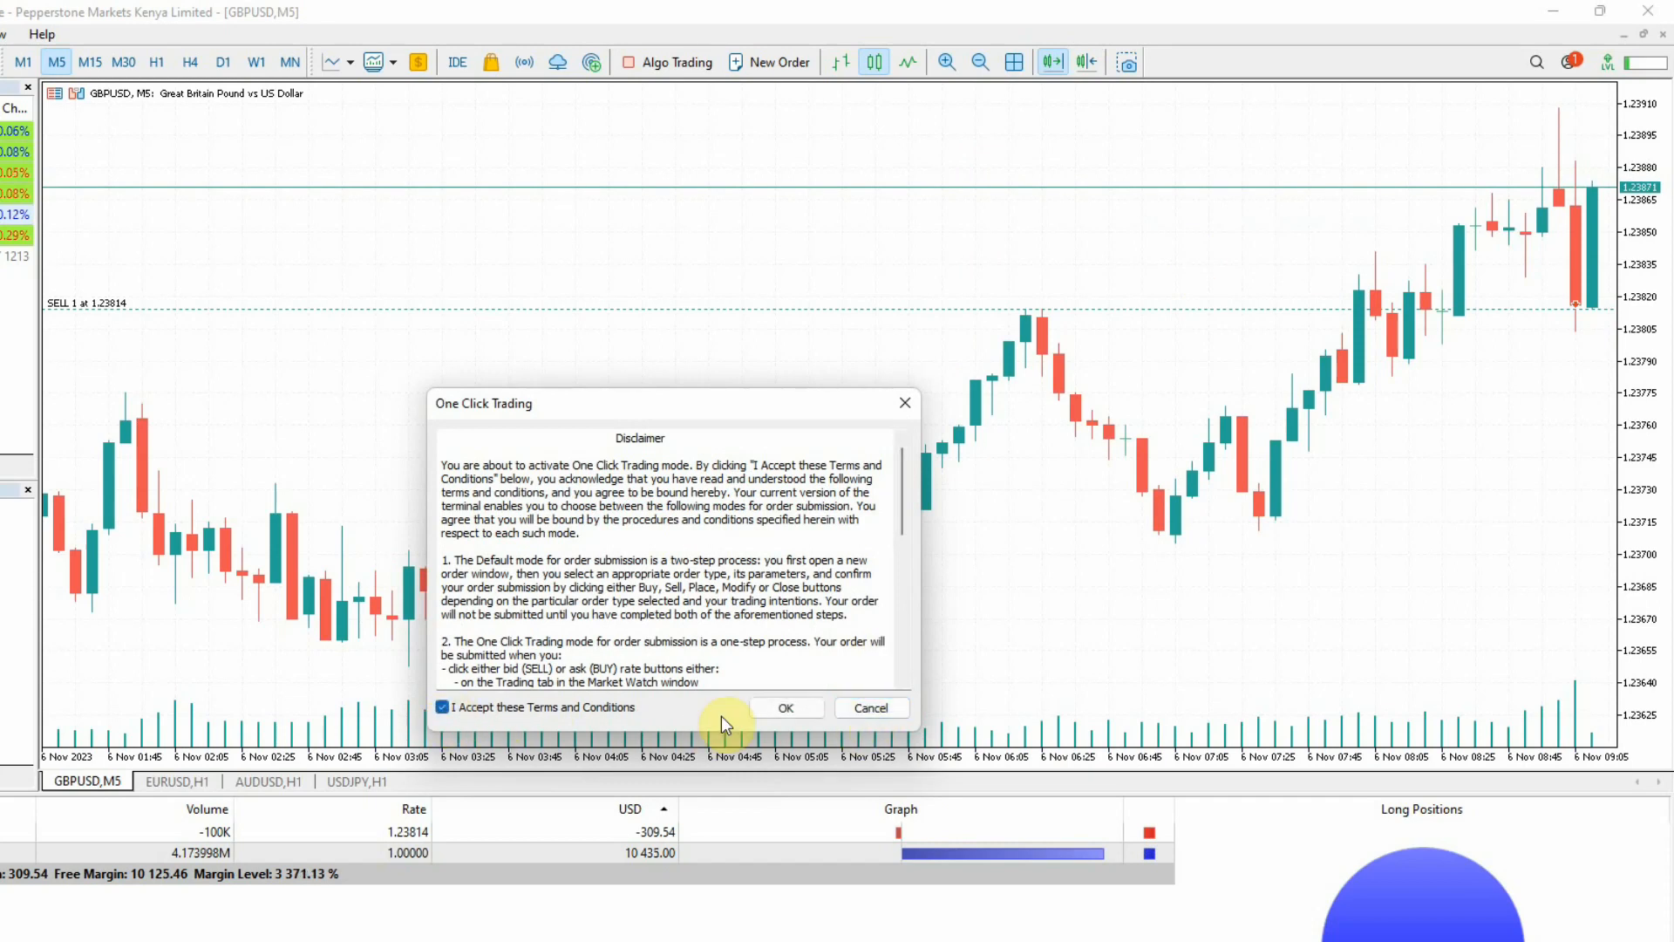
left_click(786, 708)
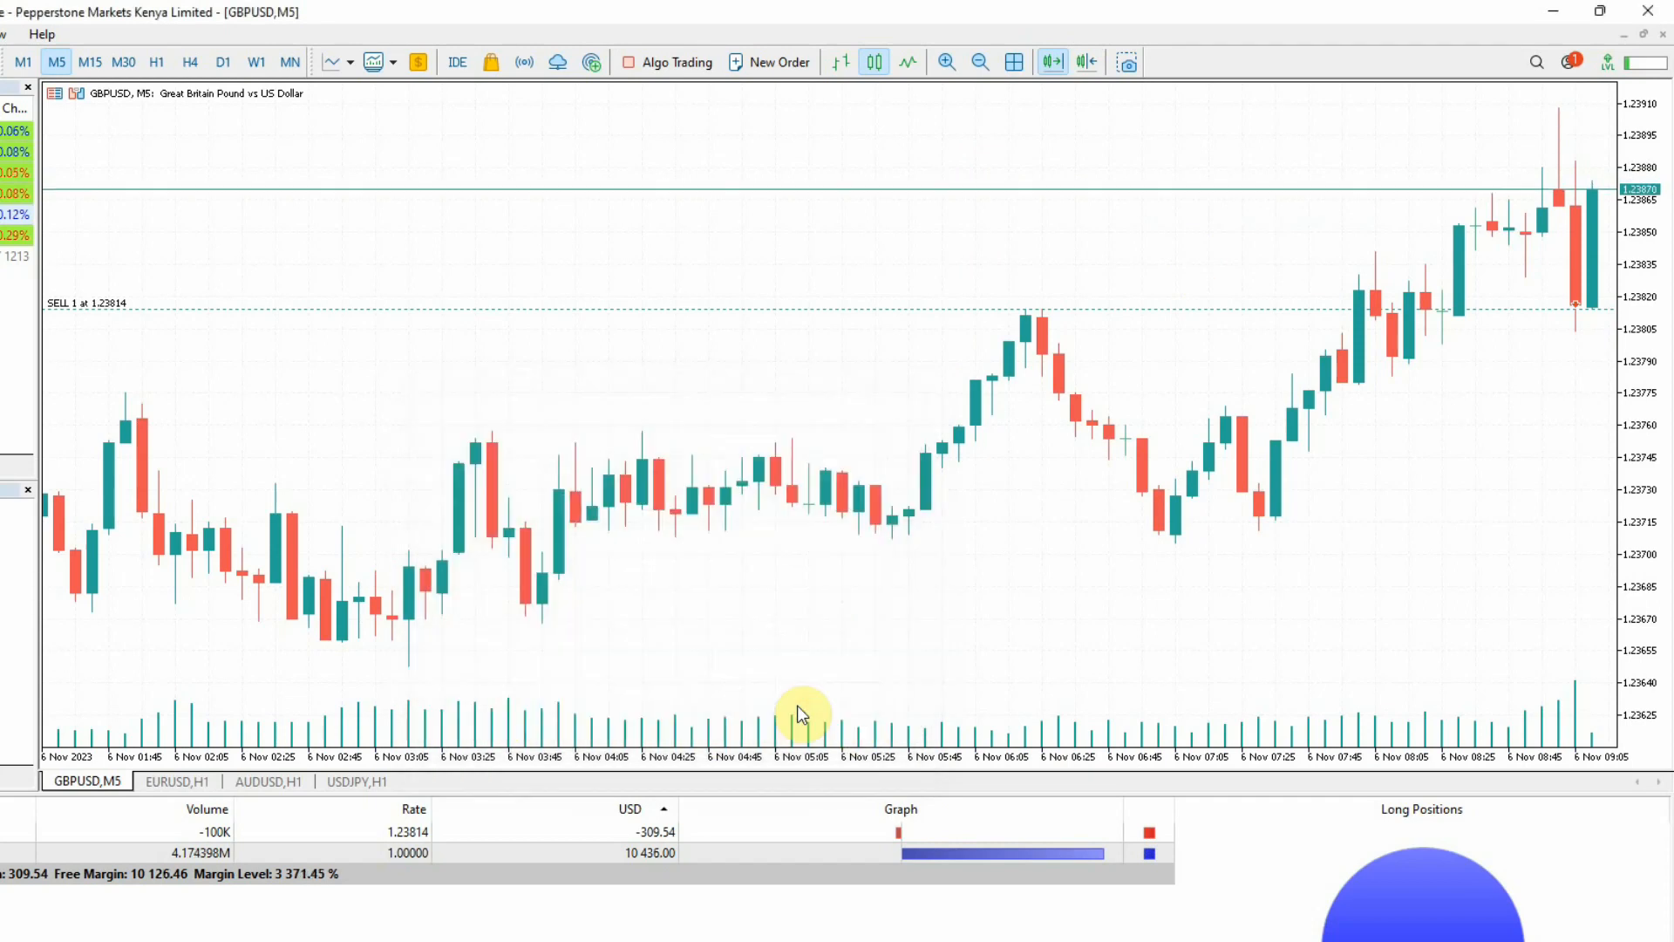
Place a stop loss at 1.23894 for the GBPUSD sell position, above its entry price on the chart
right_click(1032, 138)
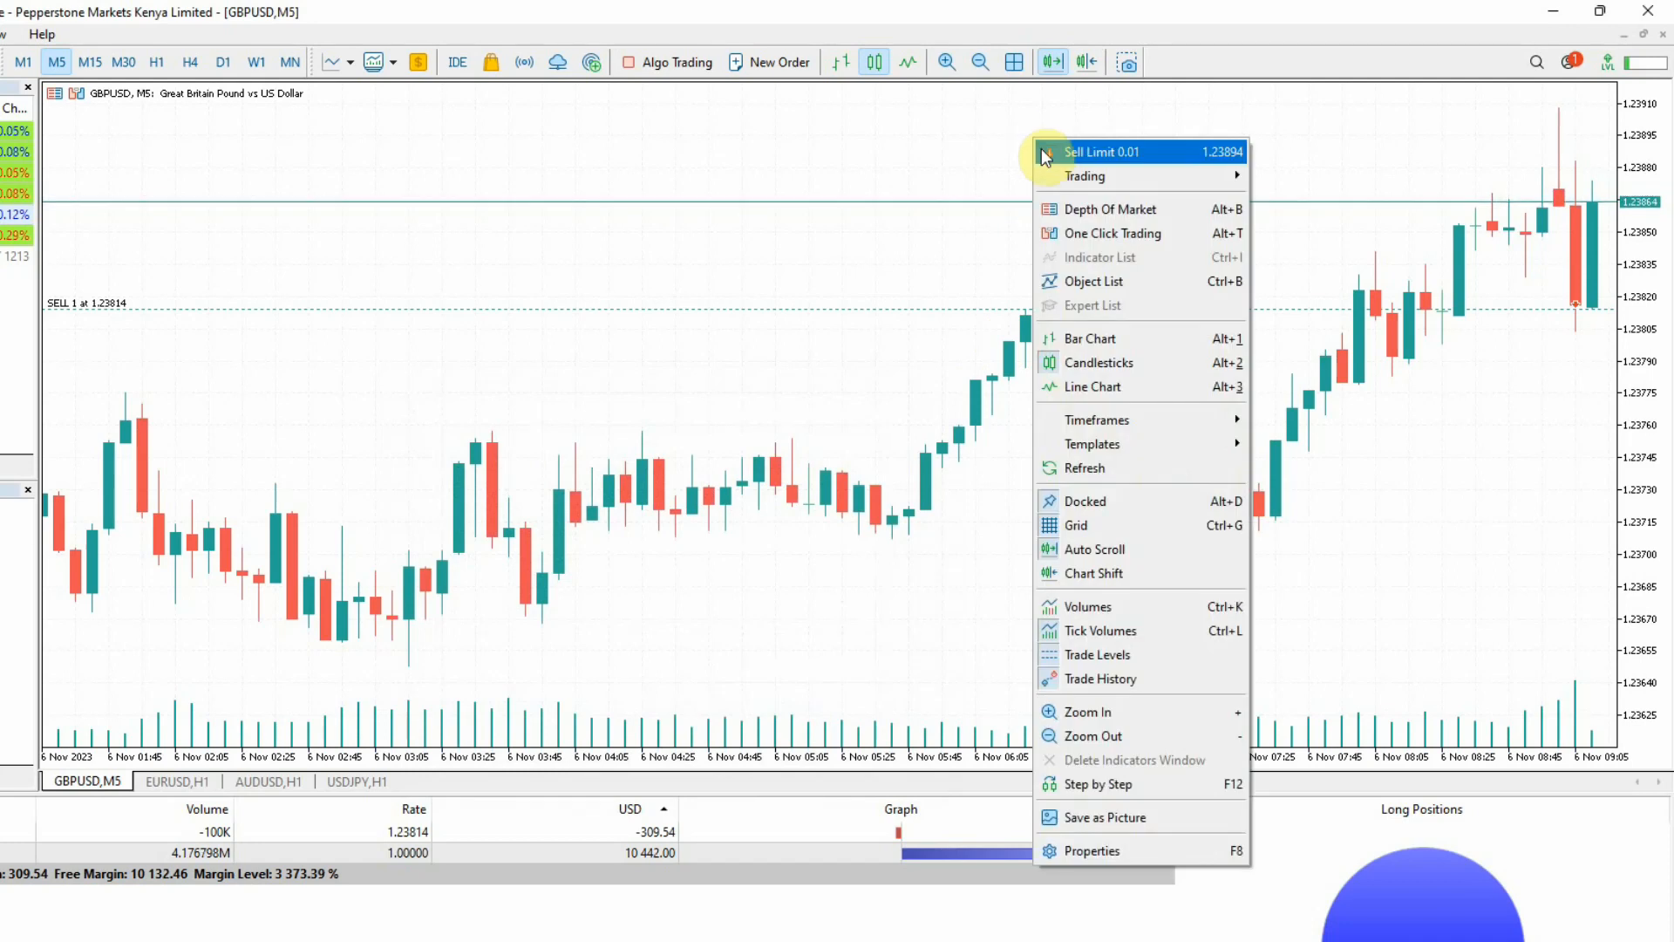
mouse_move(1090, 177)
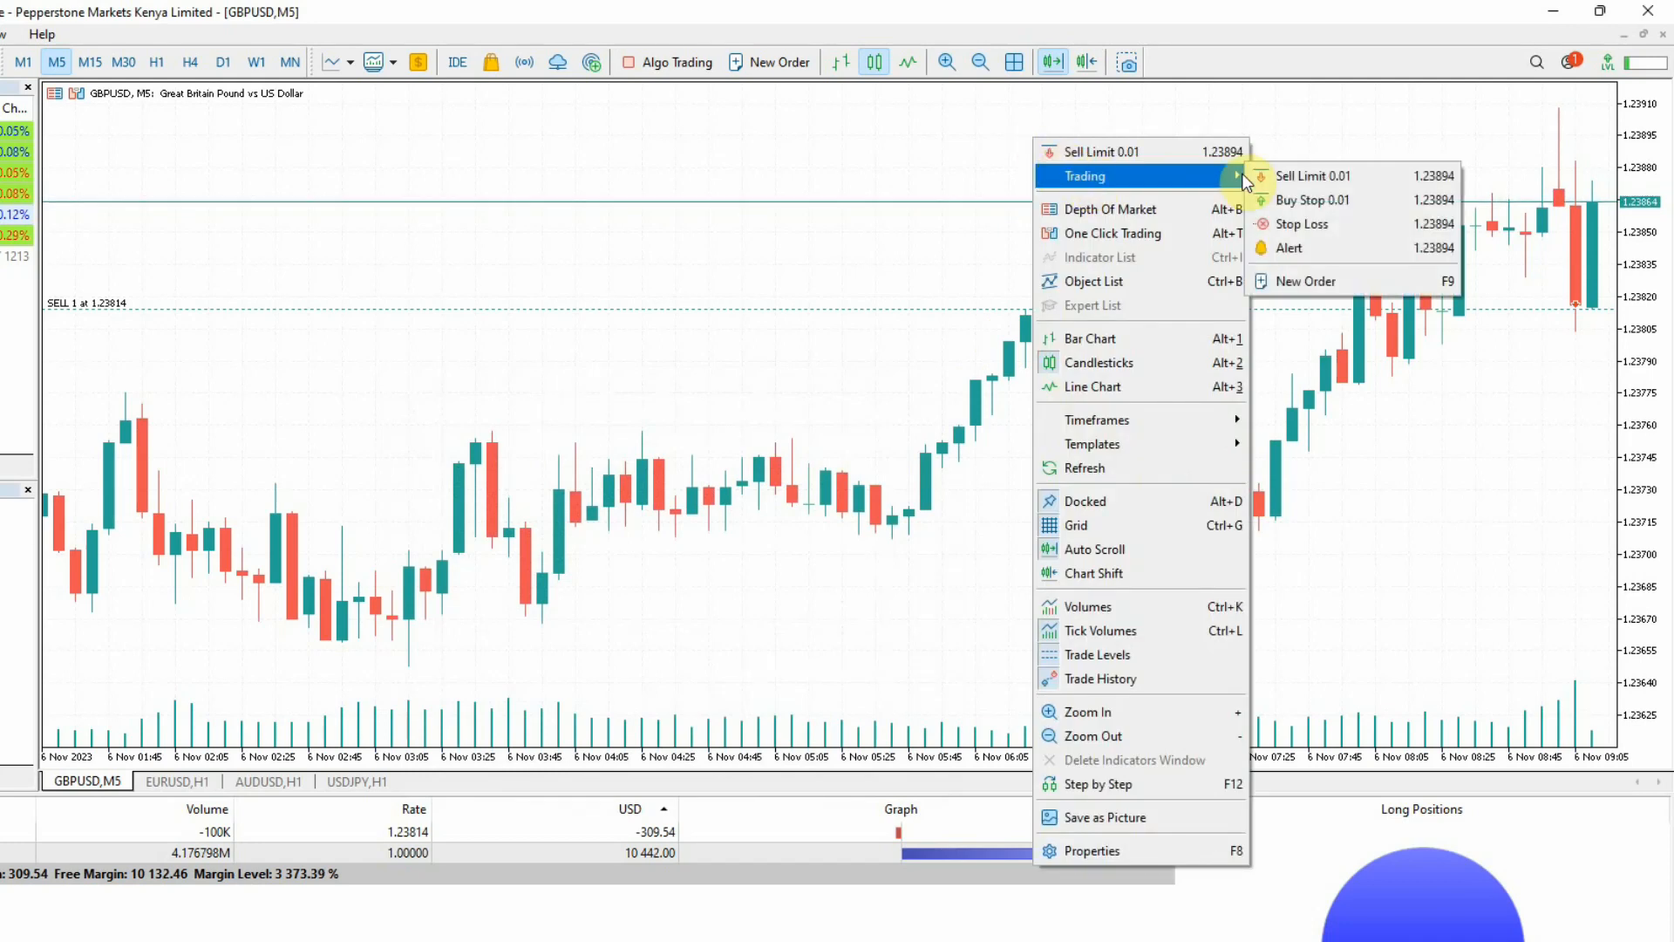
left_click(1305, 224)
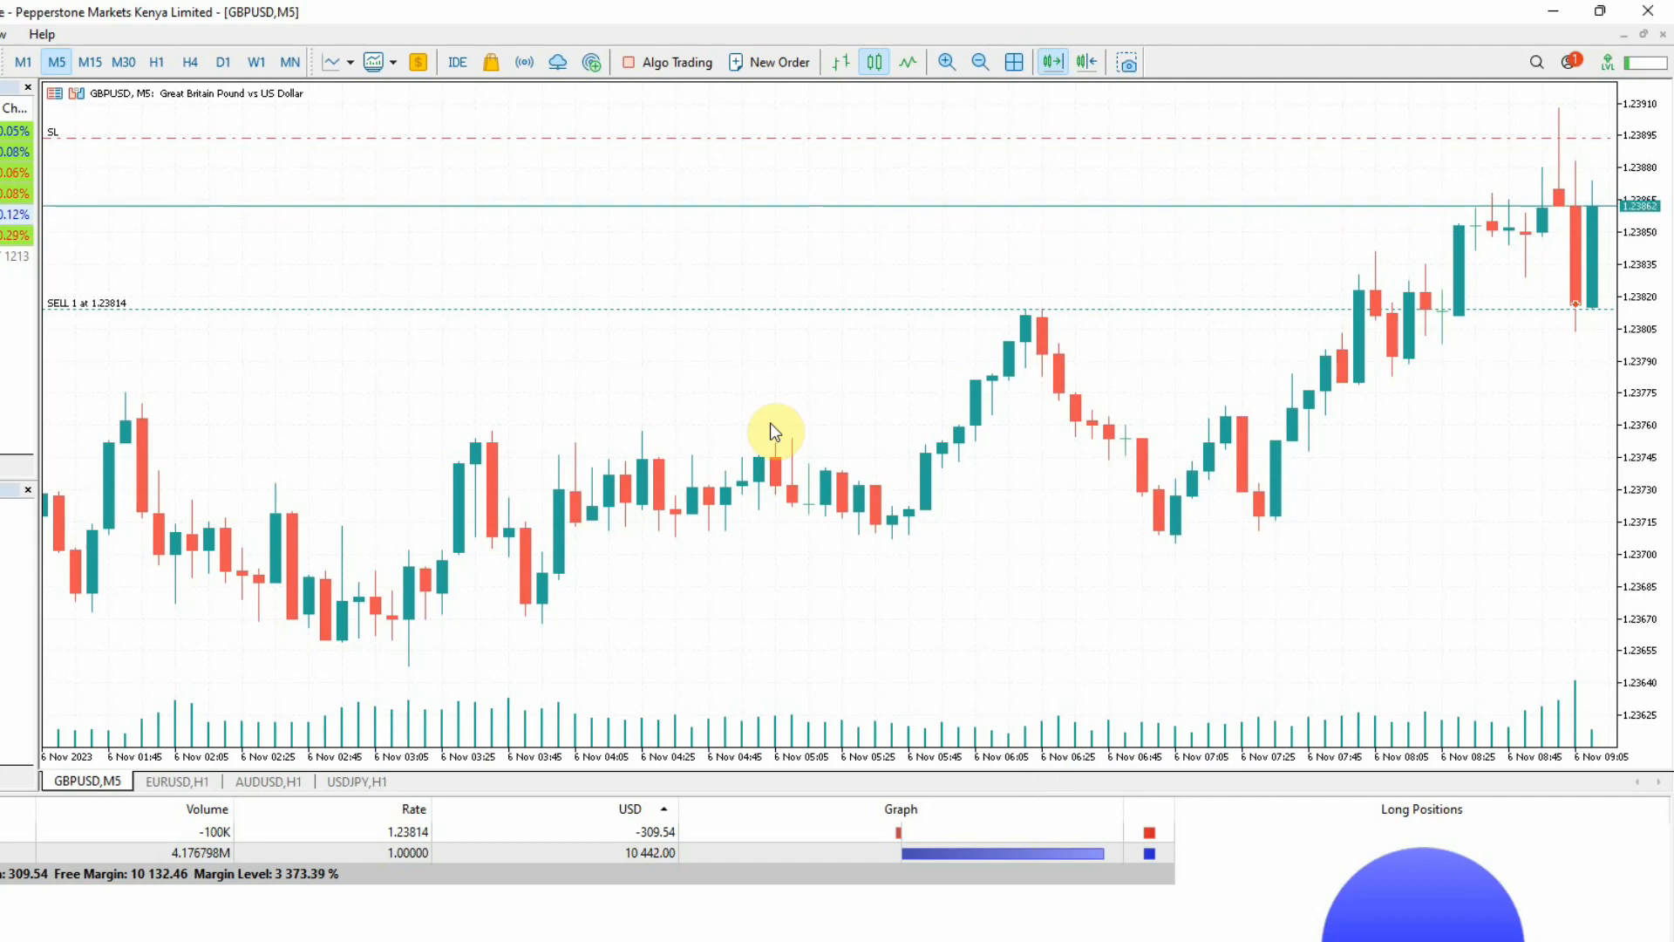
Place a take profit at 1.23747 for the GBPUSD sell position and move its line up to about 1.23770
right_click(1411, 453)
mouse_move(1465, 439)
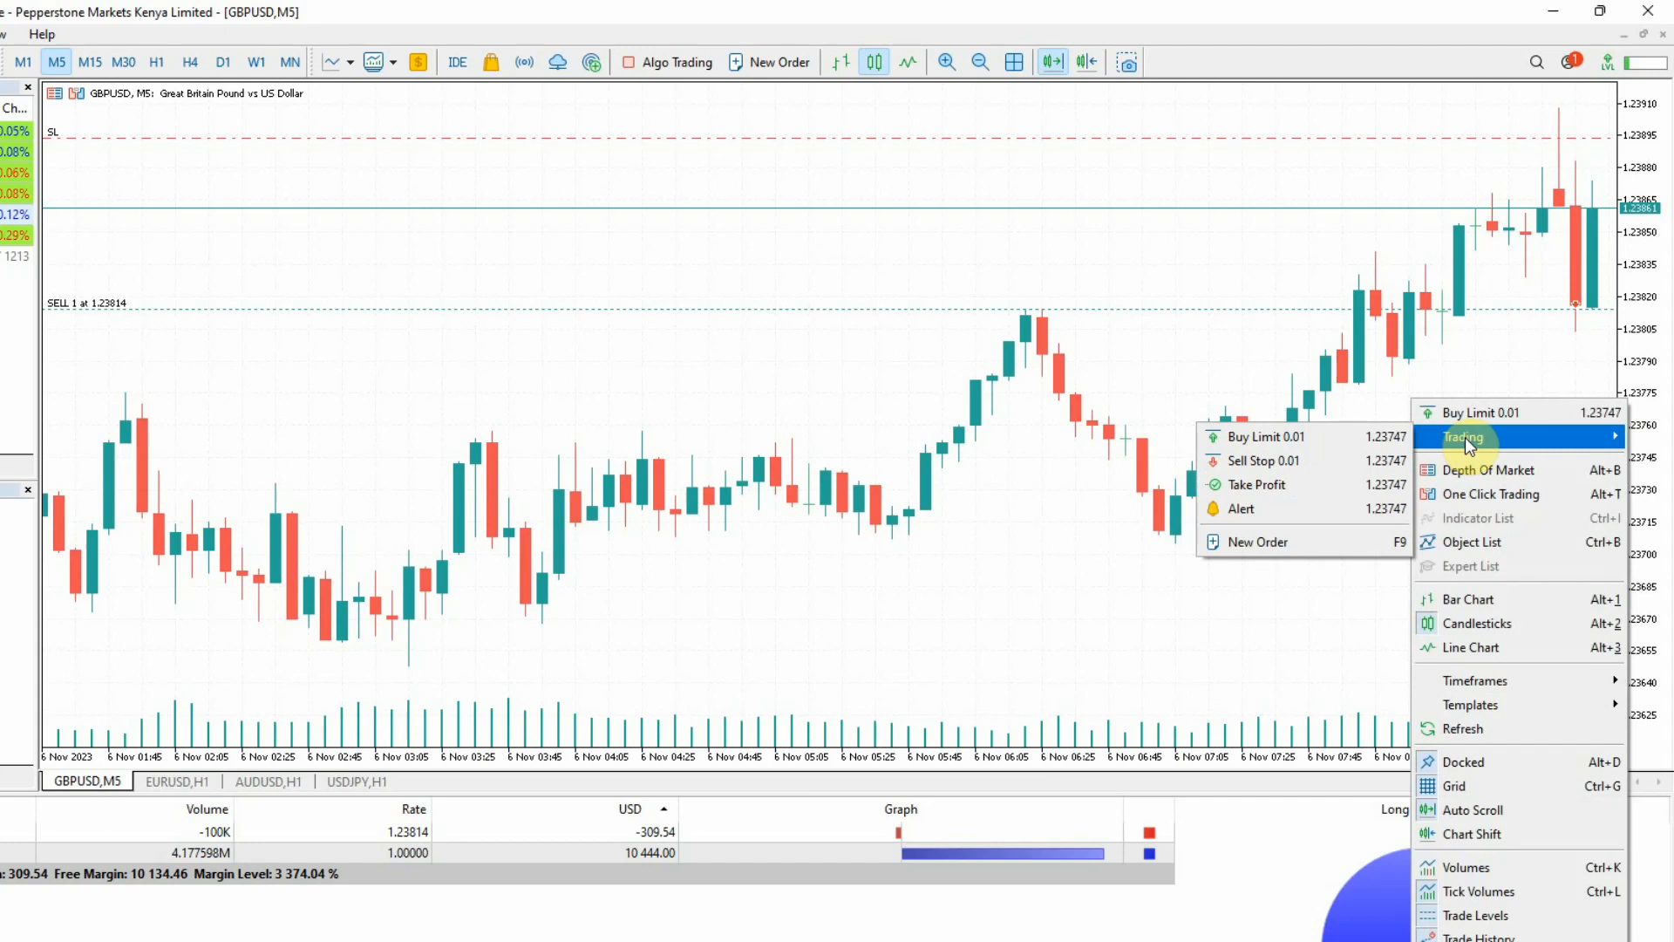
left_click(1282, 485)
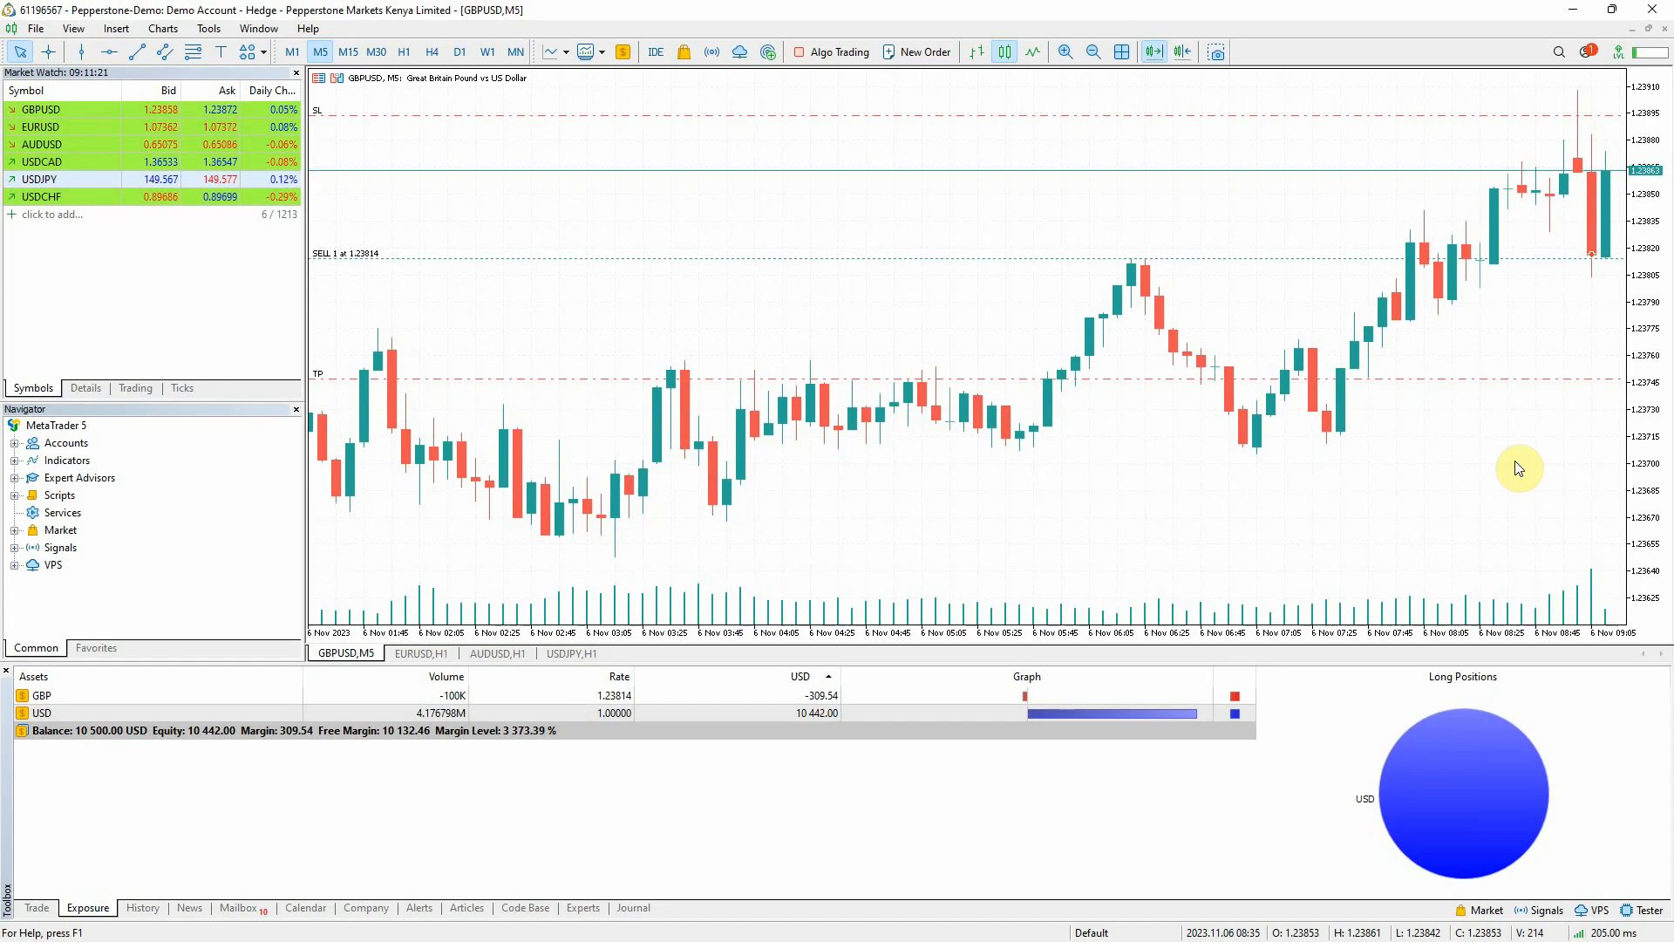
left_click(1462, 379)
left_click_drag(1461, 379, 1474, 337)
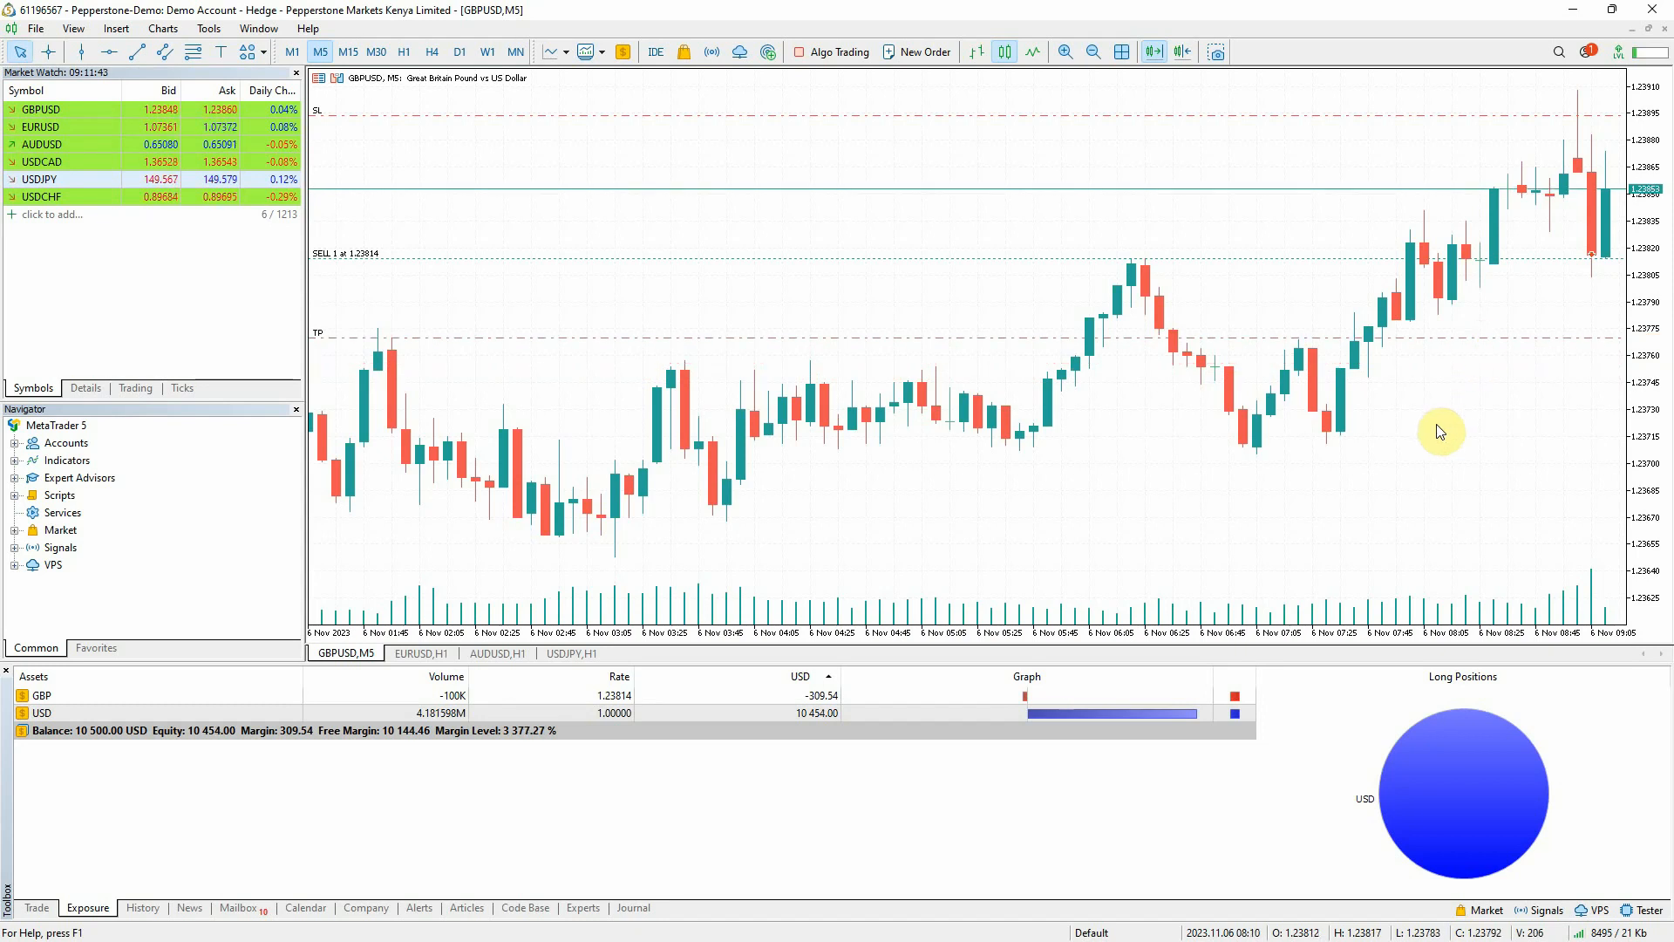